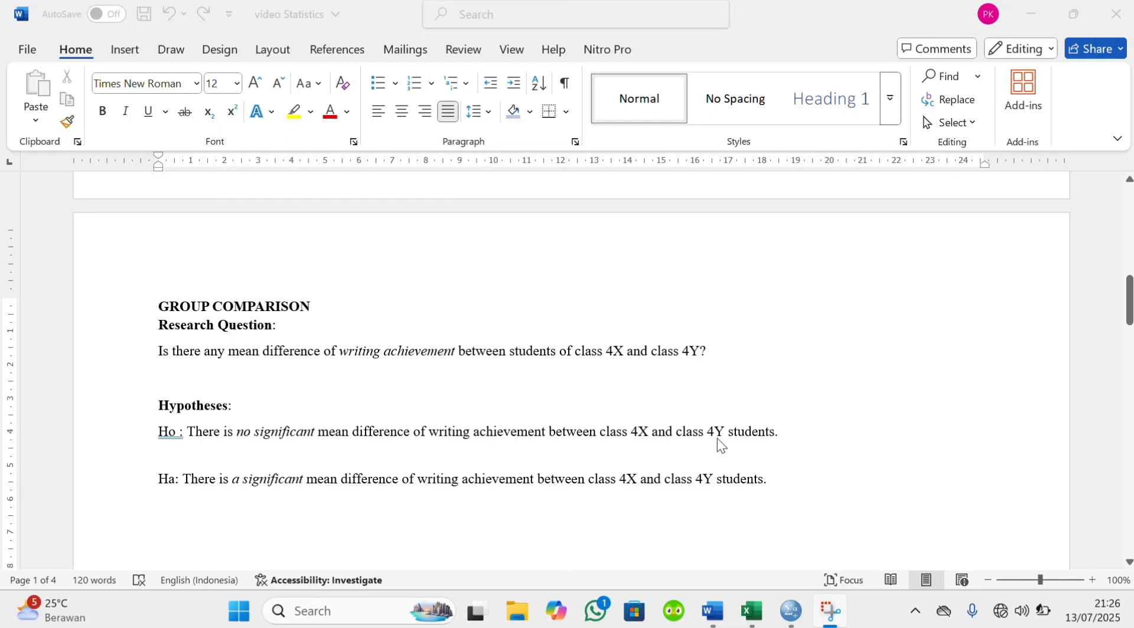
Switch to Excel and copy the Writing Achievement scores in cells EB2 through EB125
scroll(526, 444, down, 2)
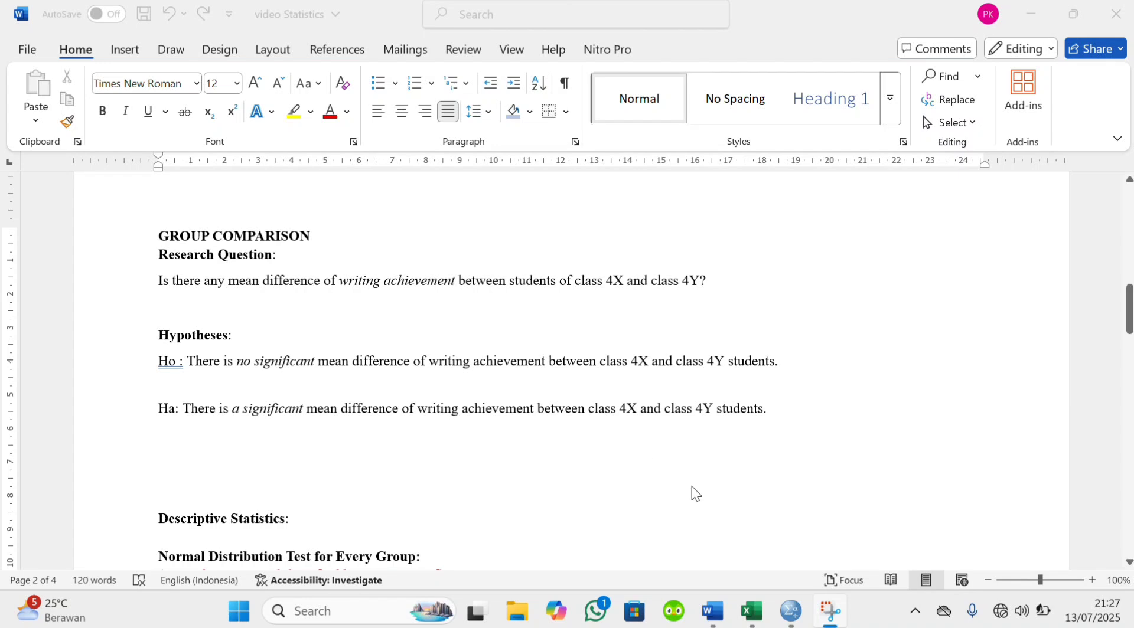
scroll(693, 490, down, 1)
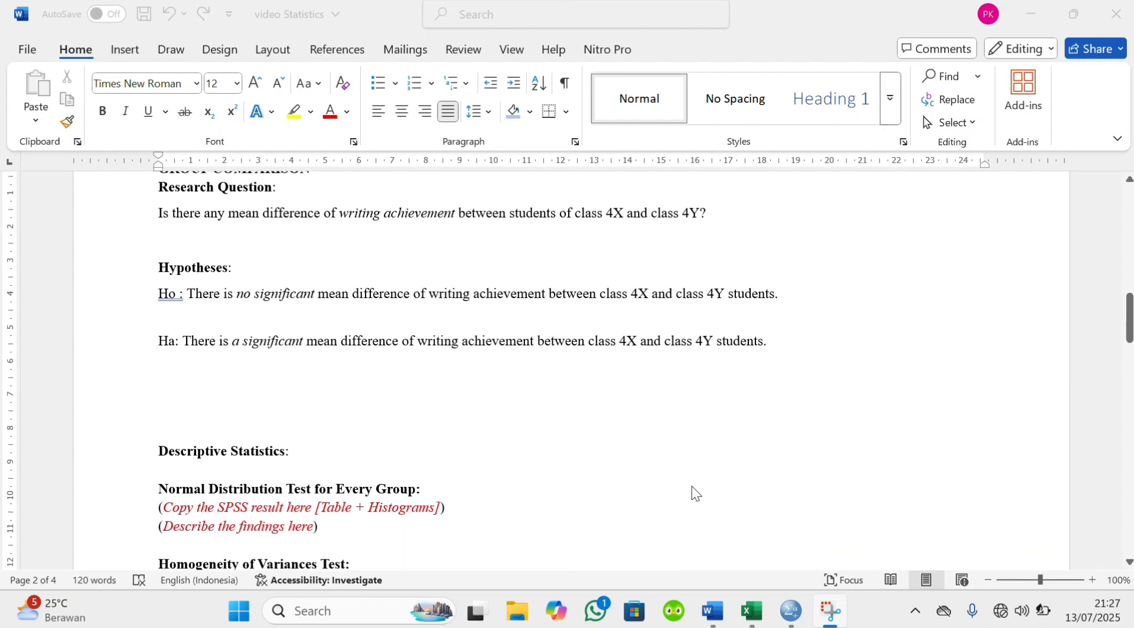
click(751, 611)
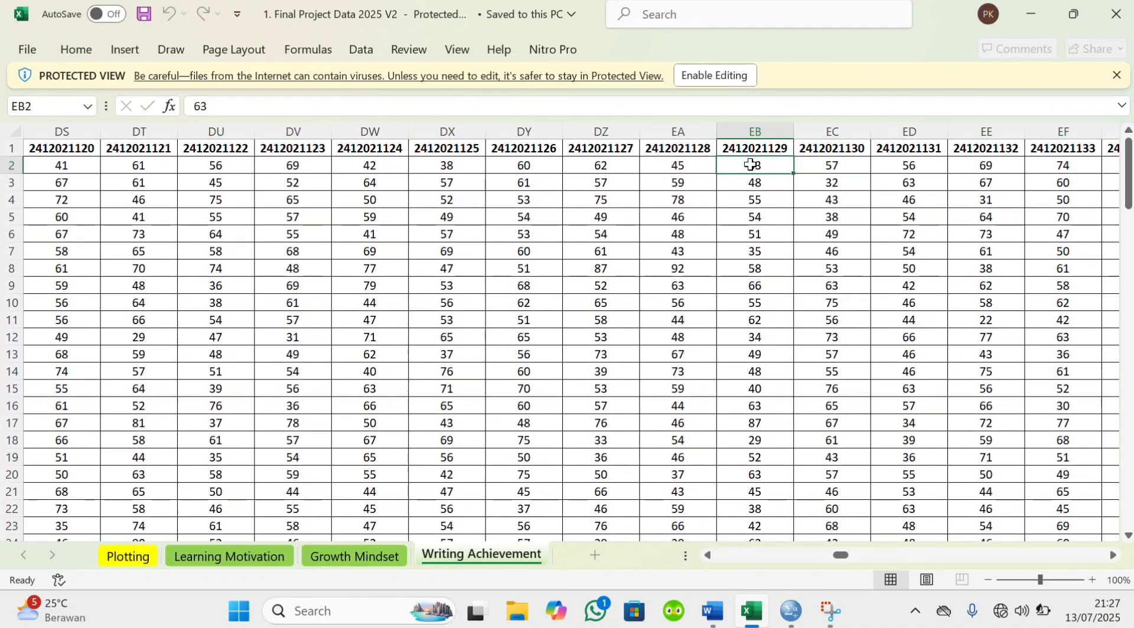
drag(745, 170, 775, 491)
key(ctrl+c)
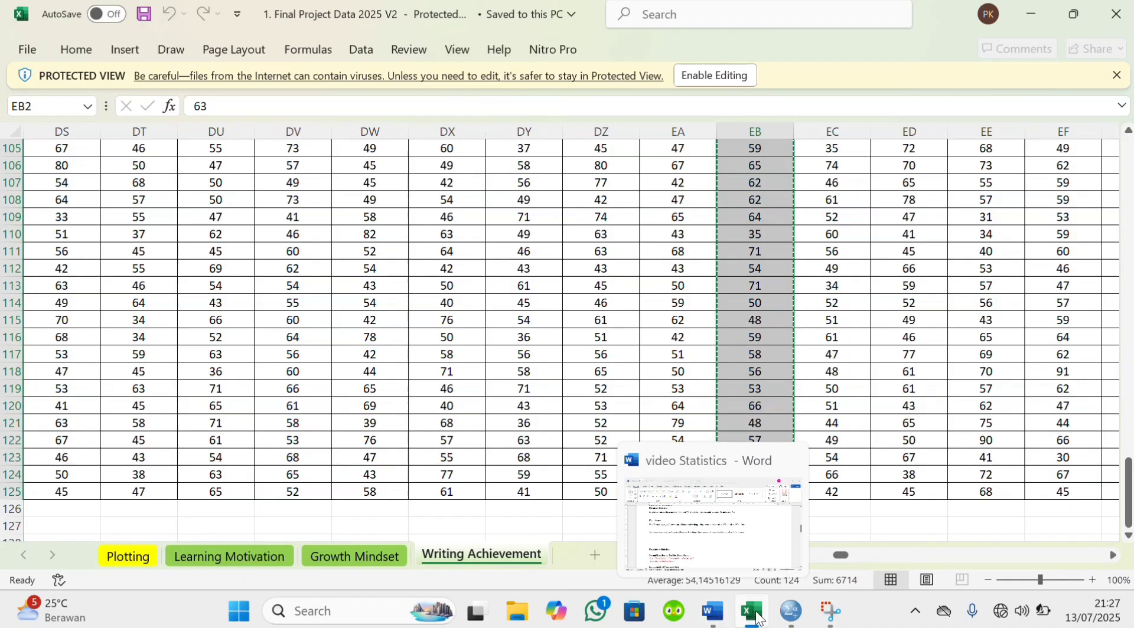
Switch to the SPSS dataset containing the class codes and paste the copied scores into the empty column beside them
mouse_move(791, 611)
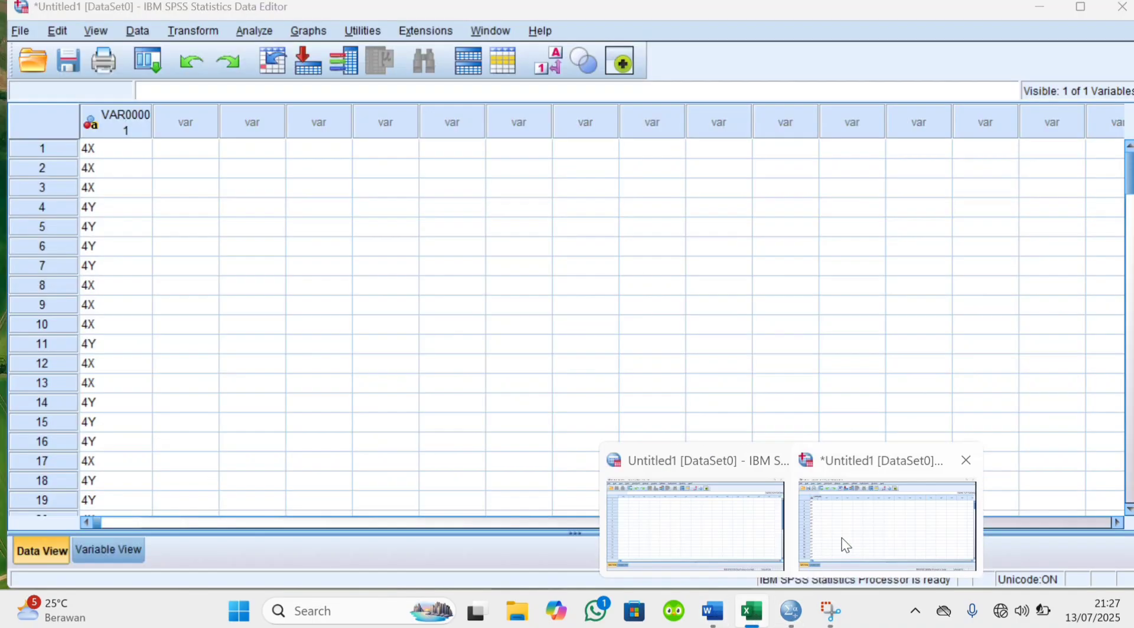
click(845, 544)
click(175, 148)
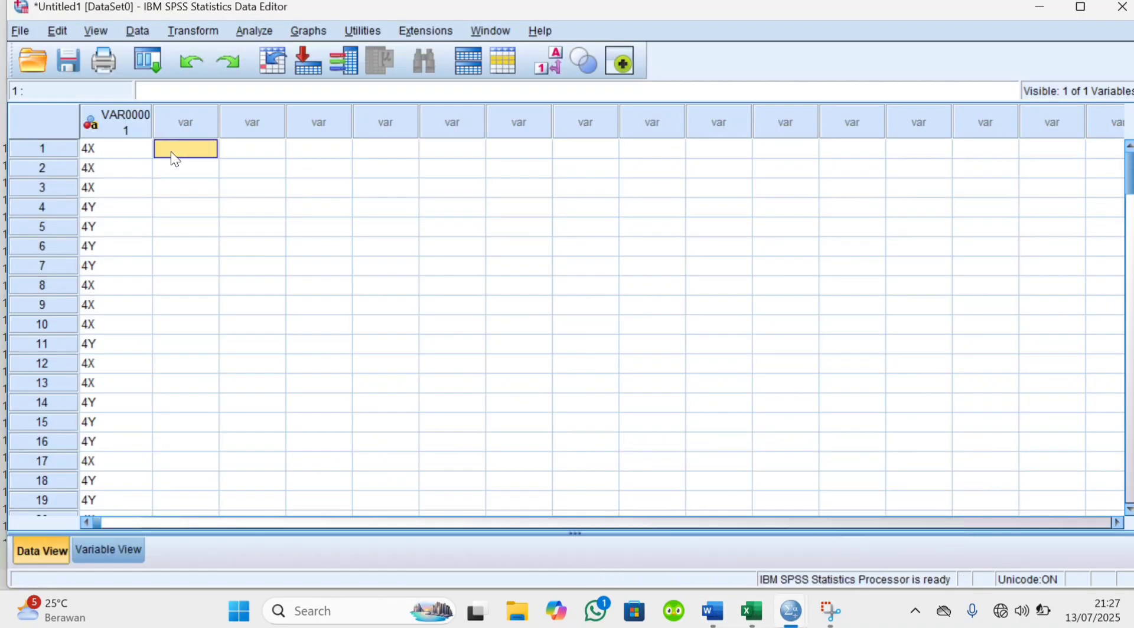
key(ctrl+v)
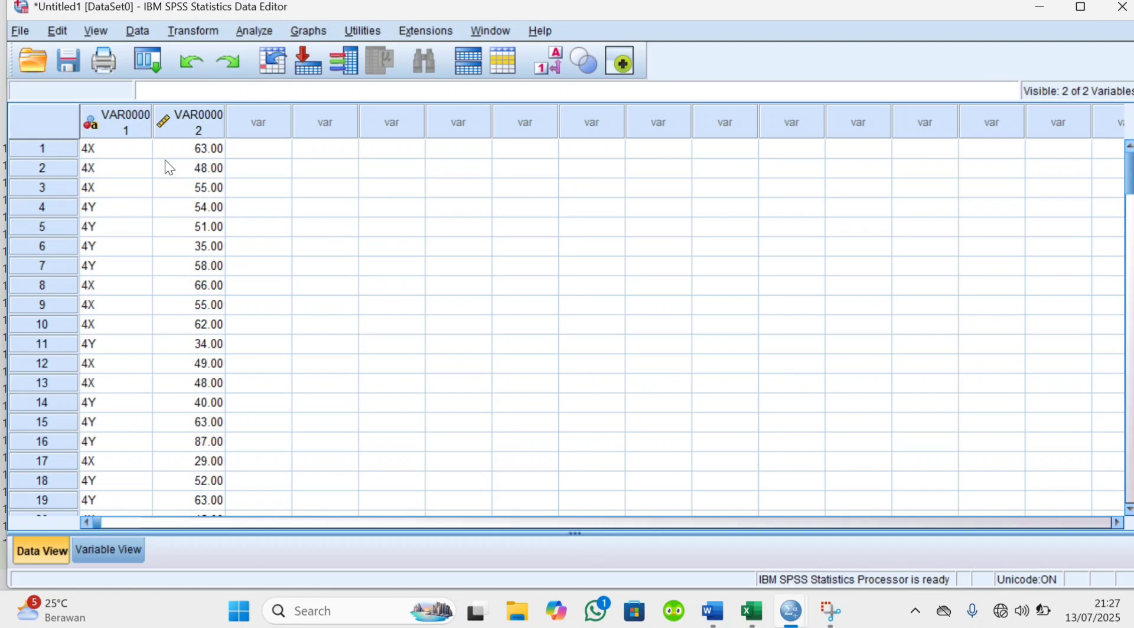
Rename the first variable as Class and the second variable as WA
click(129, 549)
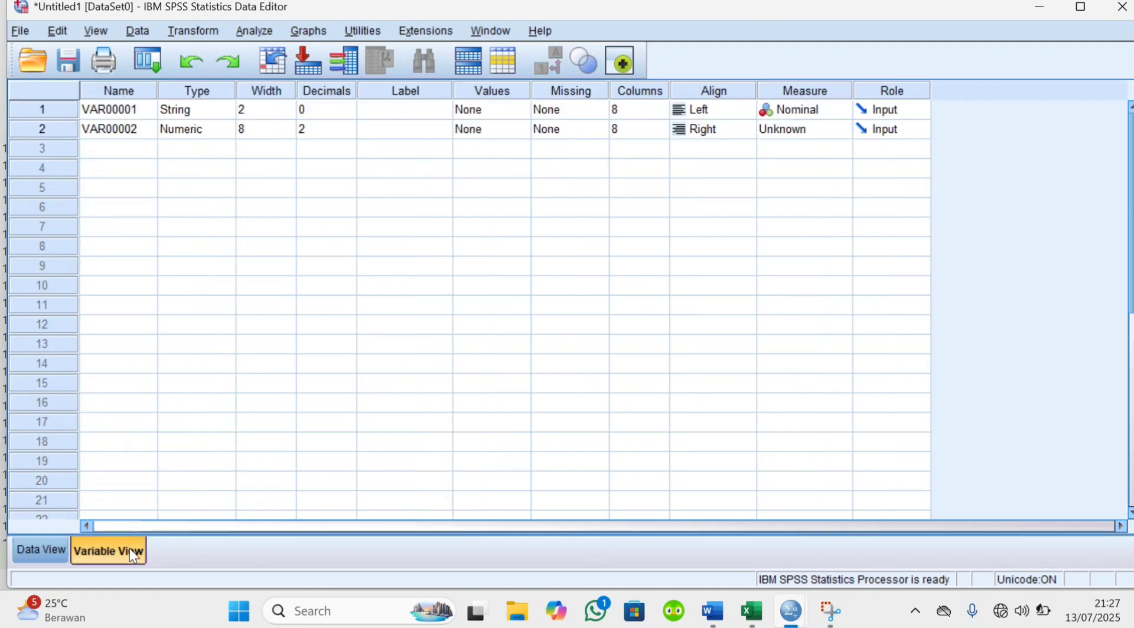
click(119, 111)
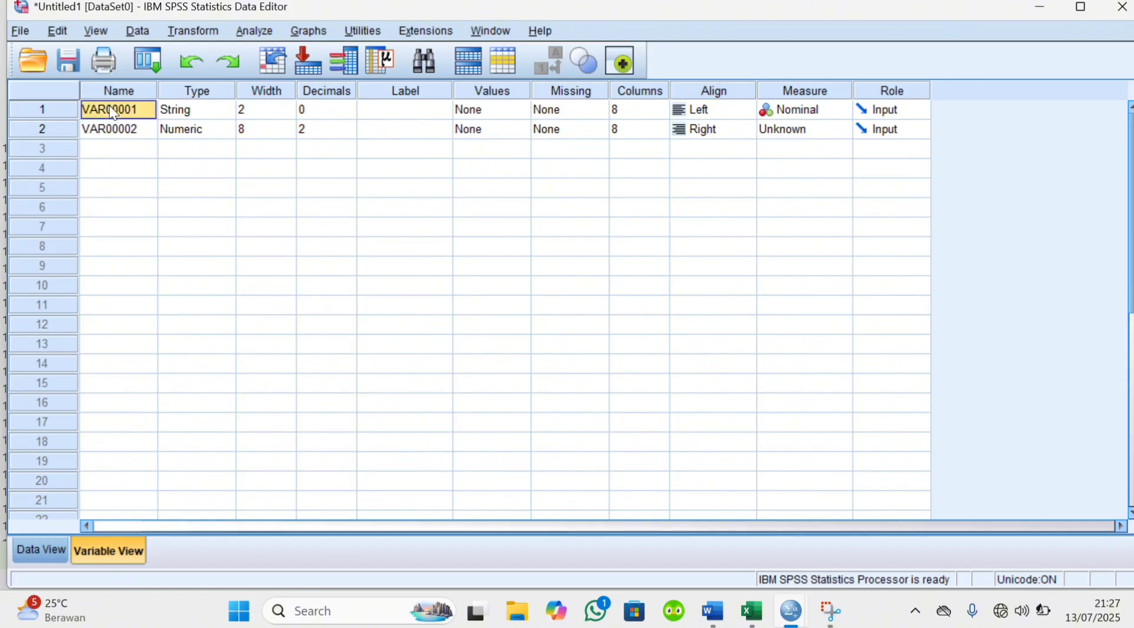
key(BackSpace)
text(Class)
click(133, 129)
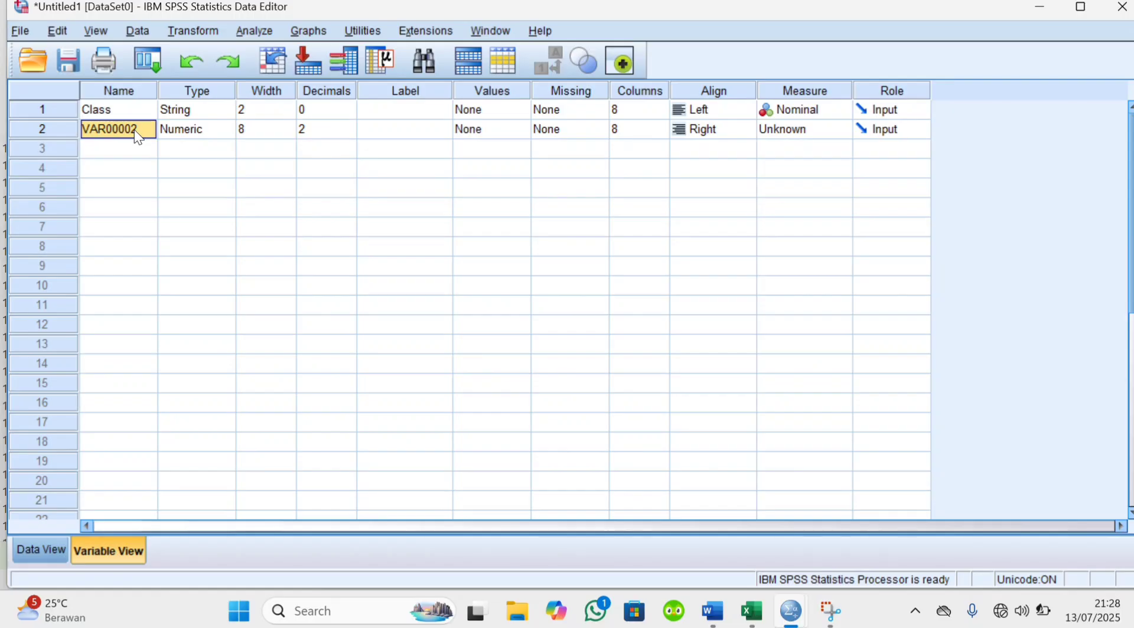
key(BackSpace)
text(WA)
Label the WA variable "Writing Achievement" and set its measurement level to Scale
click(378, 137)
click(378, 132)
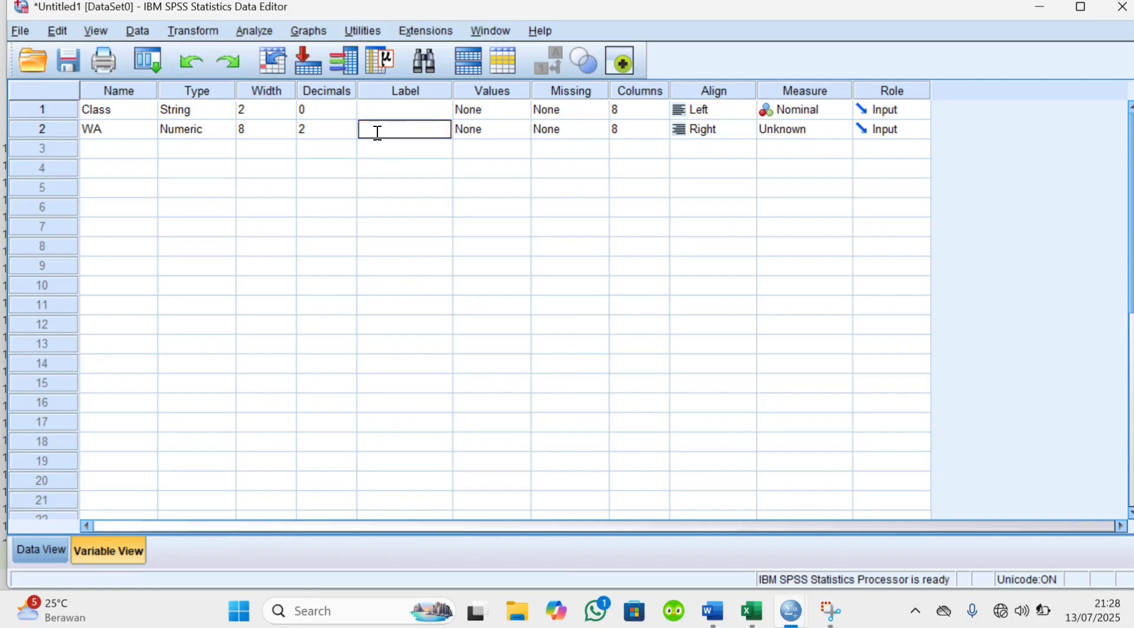
text(Writing Achievement)
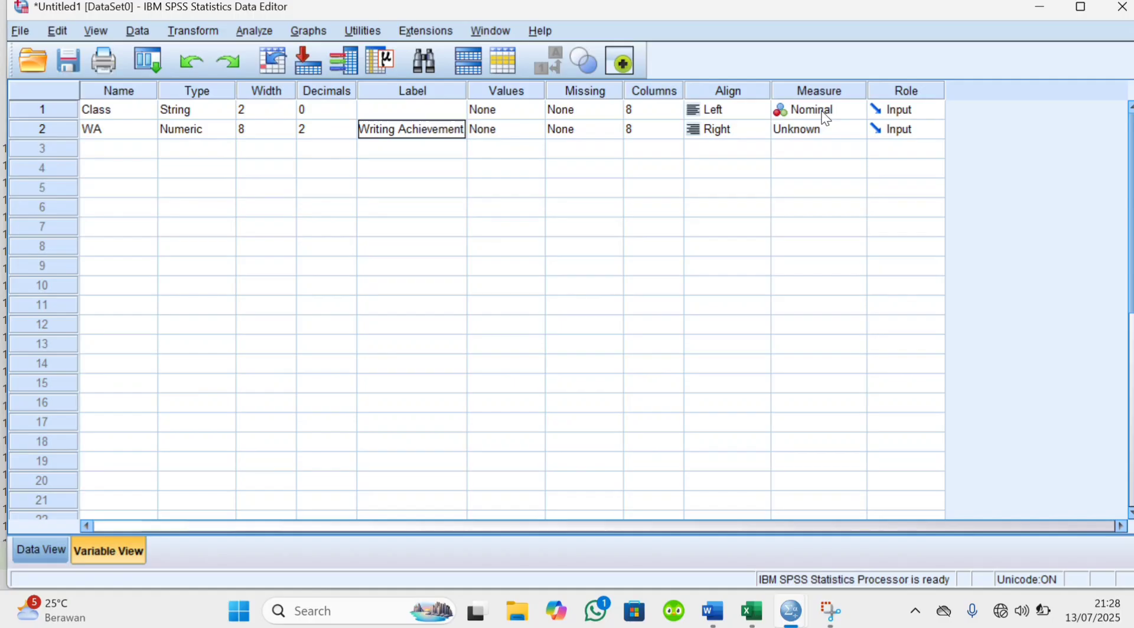
click(838, 135)
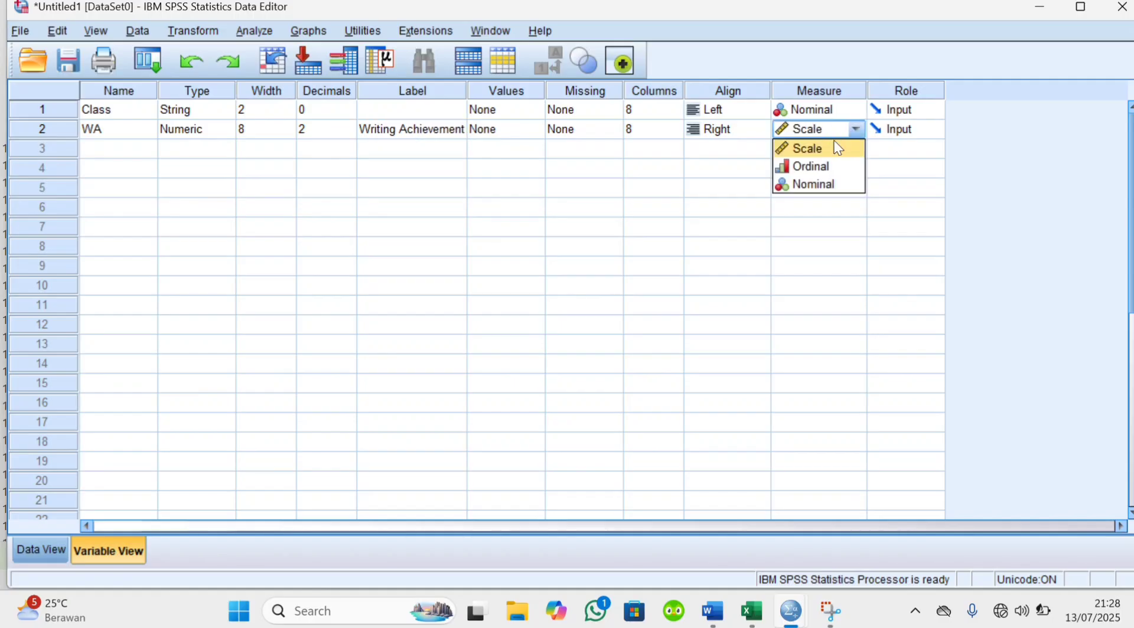
click(838, 149)
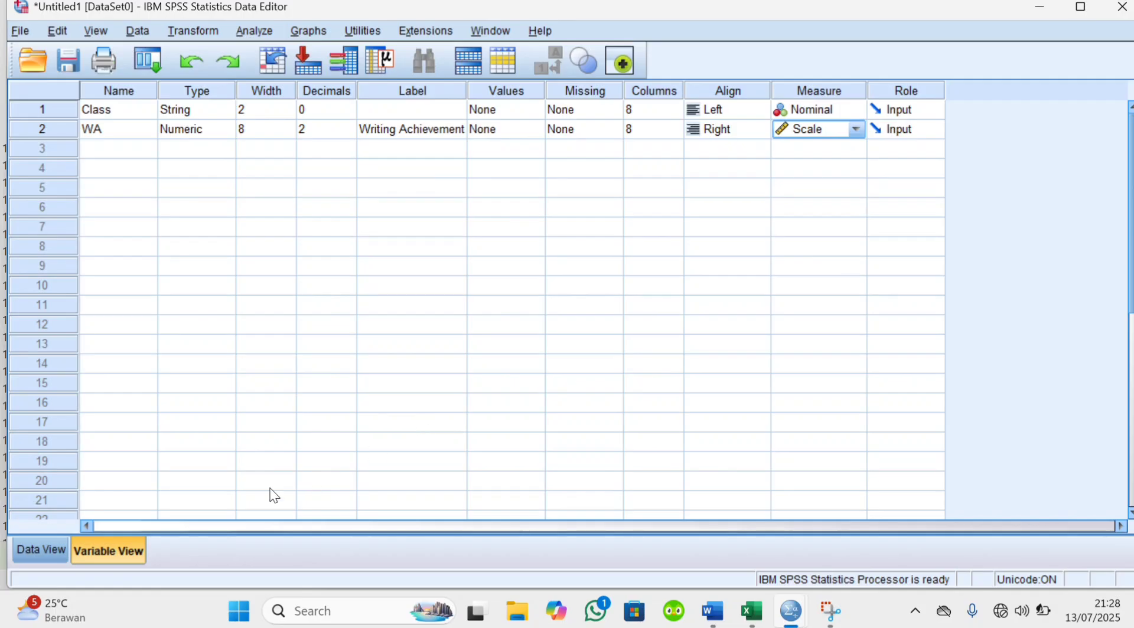
Set up an Explore analysis with Writing Achievement as the dependent variable and Class as the factor
click(53, 558)
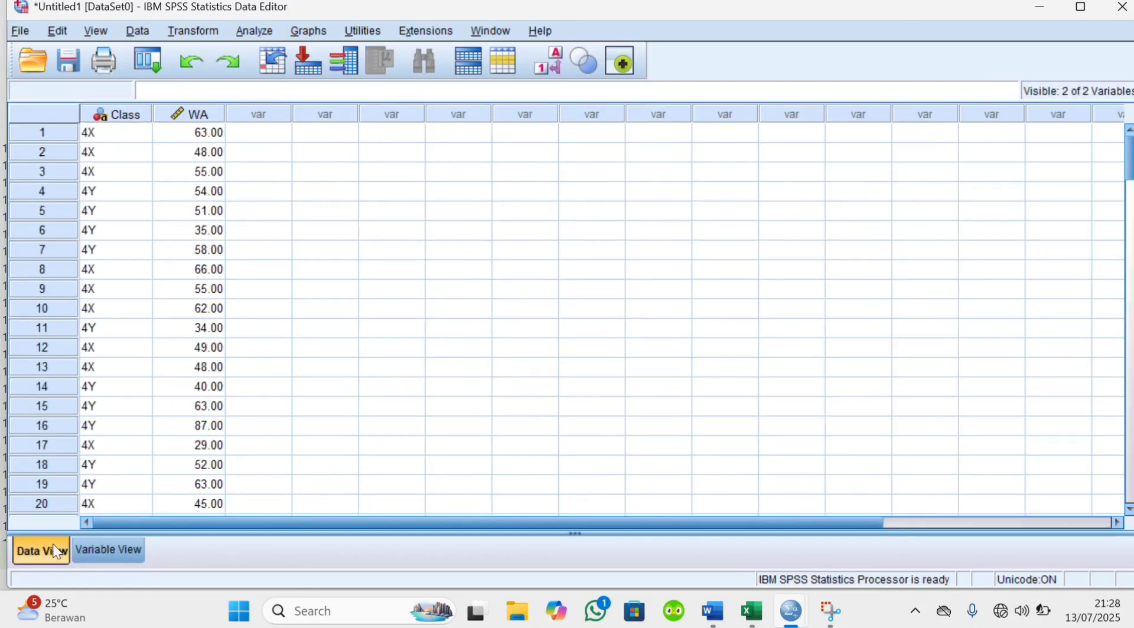
click(254, 31)
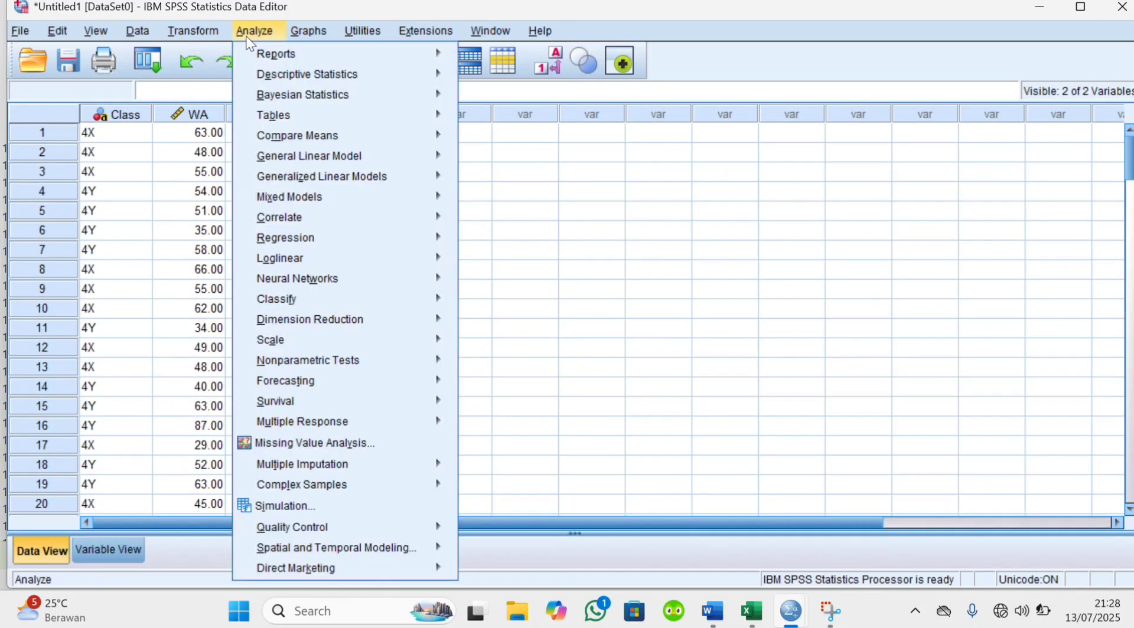
mouse_move(332, 77)
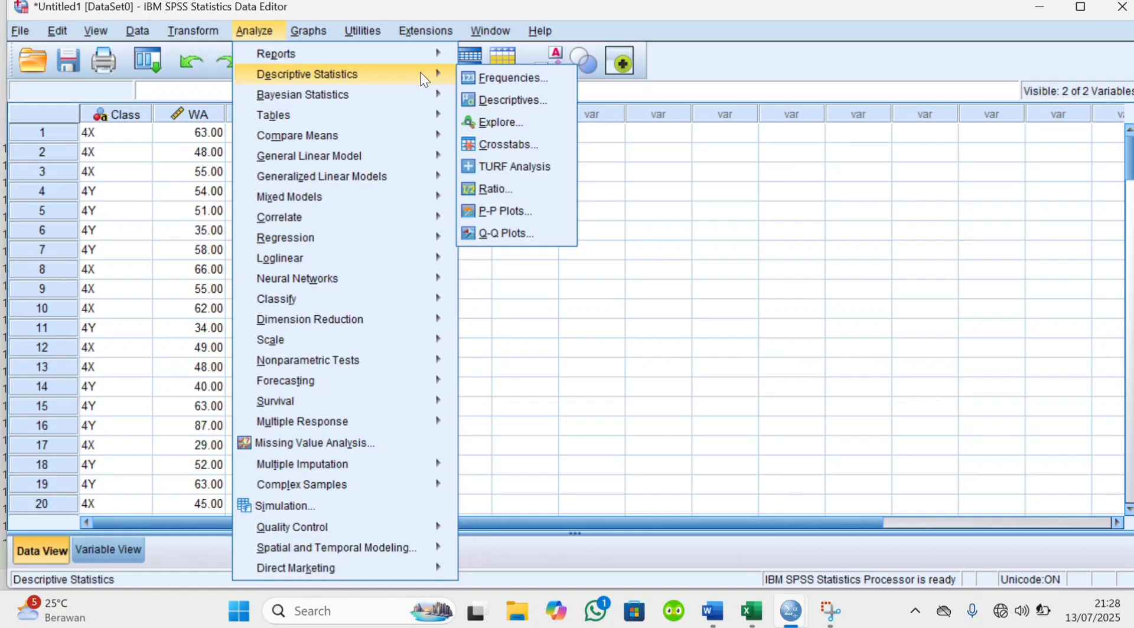
click(493, 119)
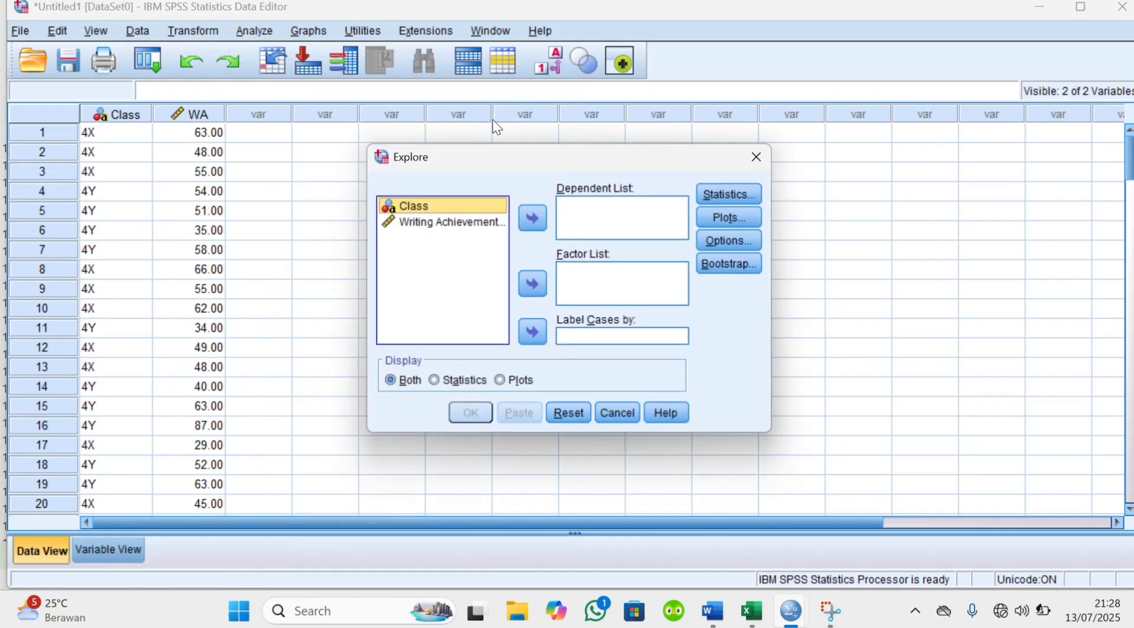
click(485, 222)
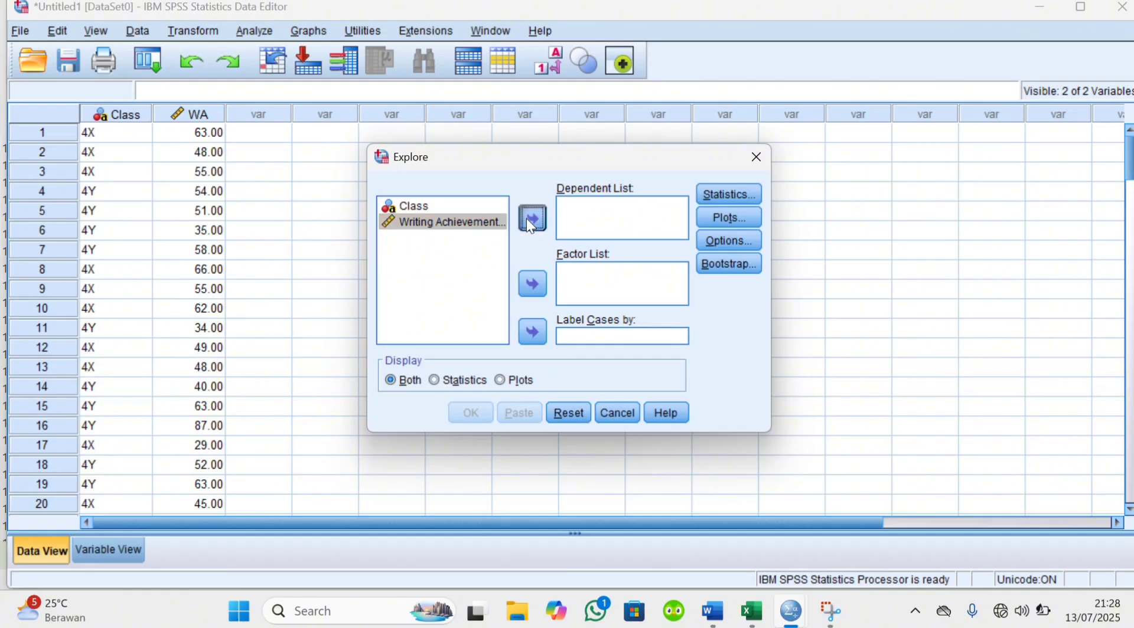
click(527, 218)
click(465, 207)
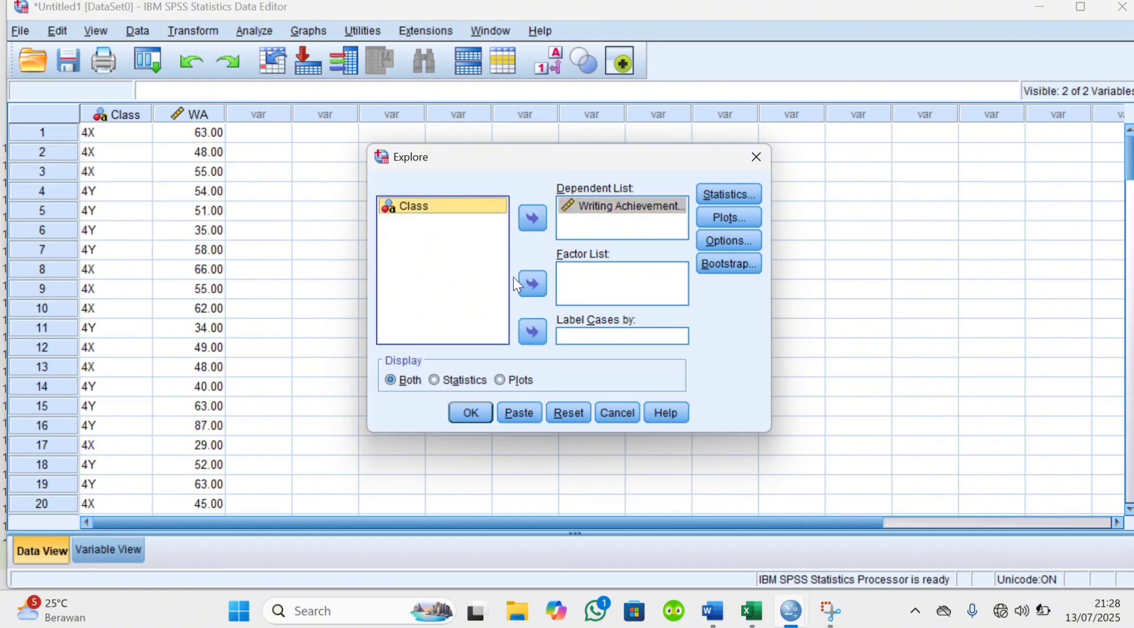
click(530, 289)
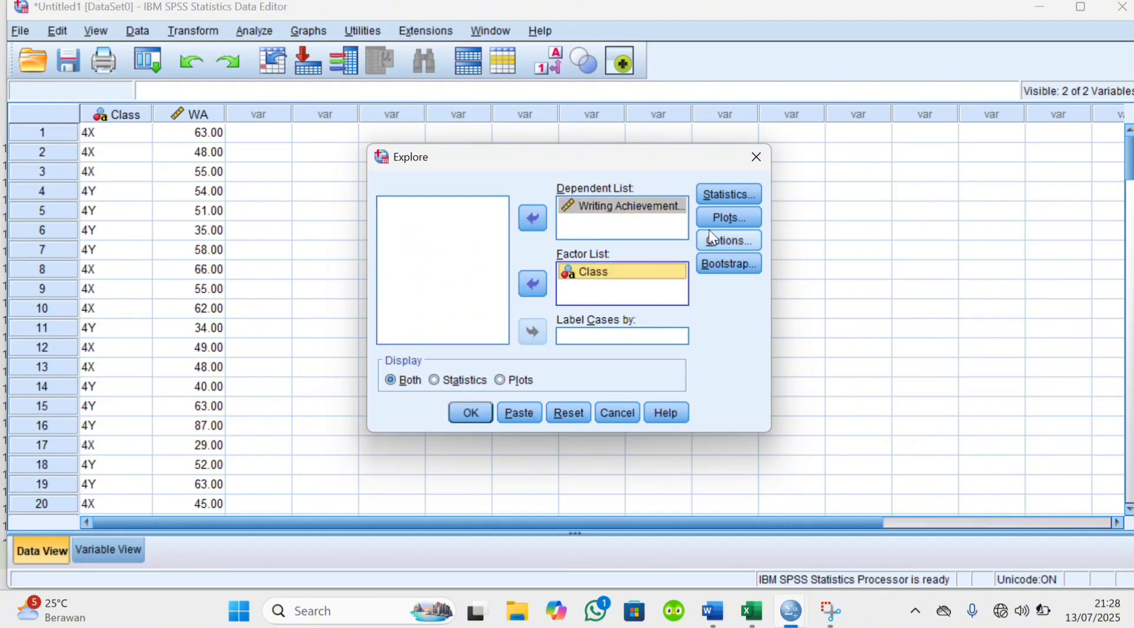
Add histograms, normality plots with tests and a Levene test with power estimation, and run the Explore analysis
click(730, 219)
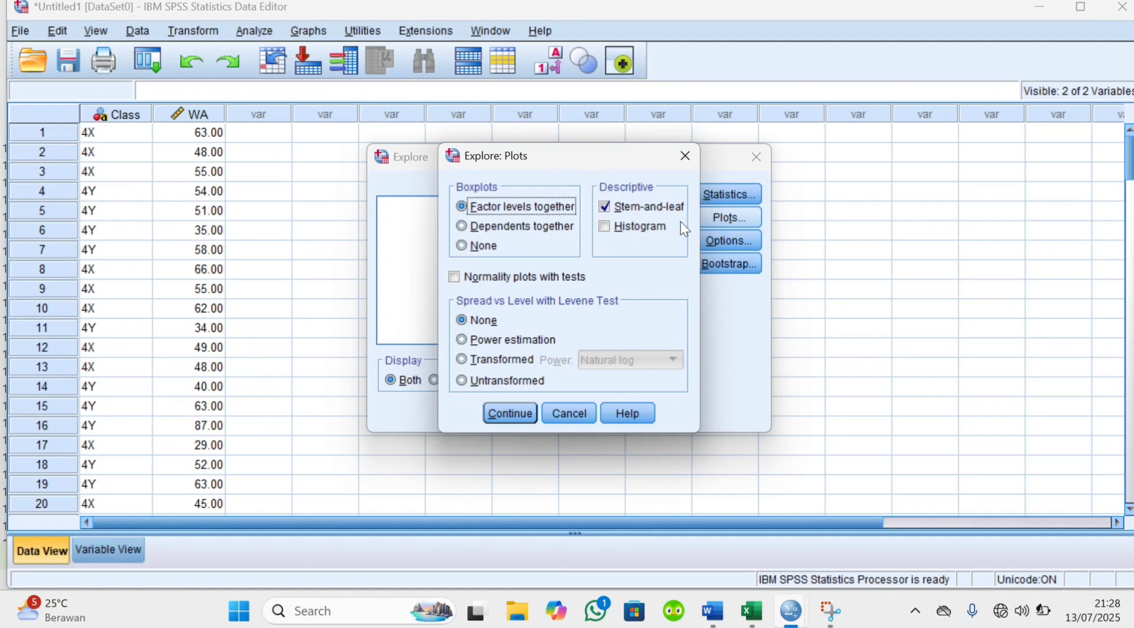
click(608, 231)
click(456, 278)
click(458, 279)
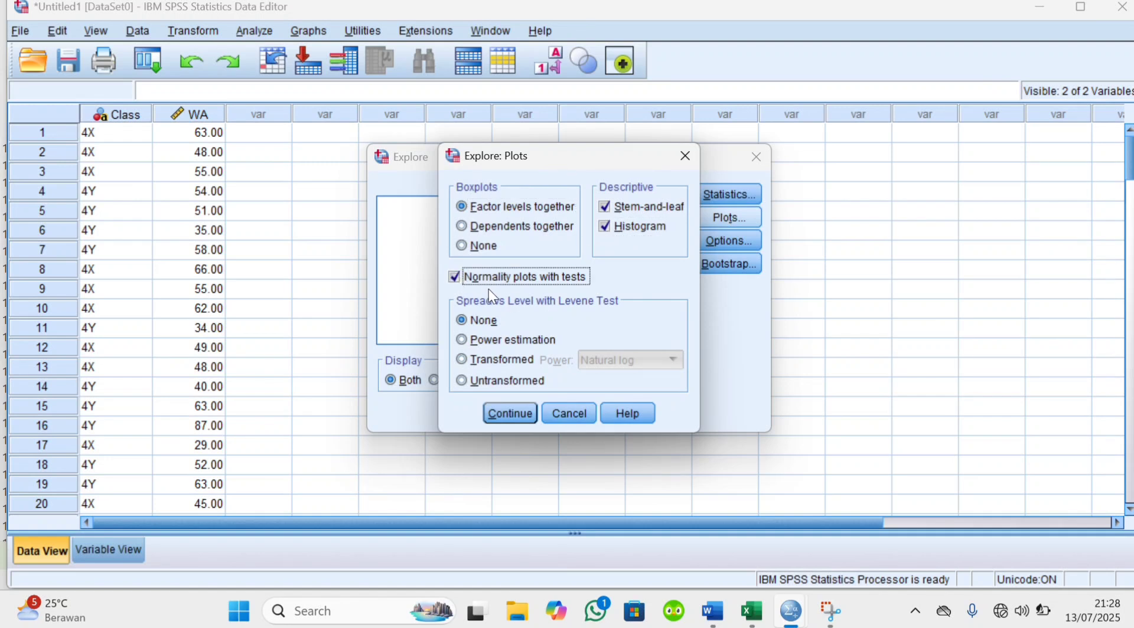
click(464, 341)
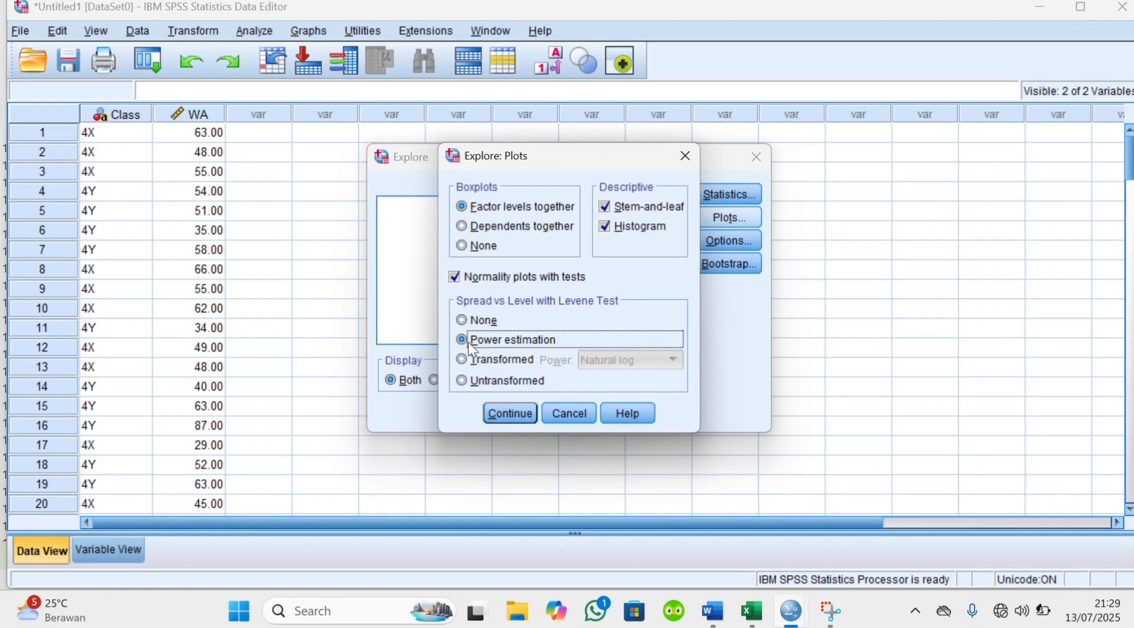
click(510, 413)
click(470, 414)
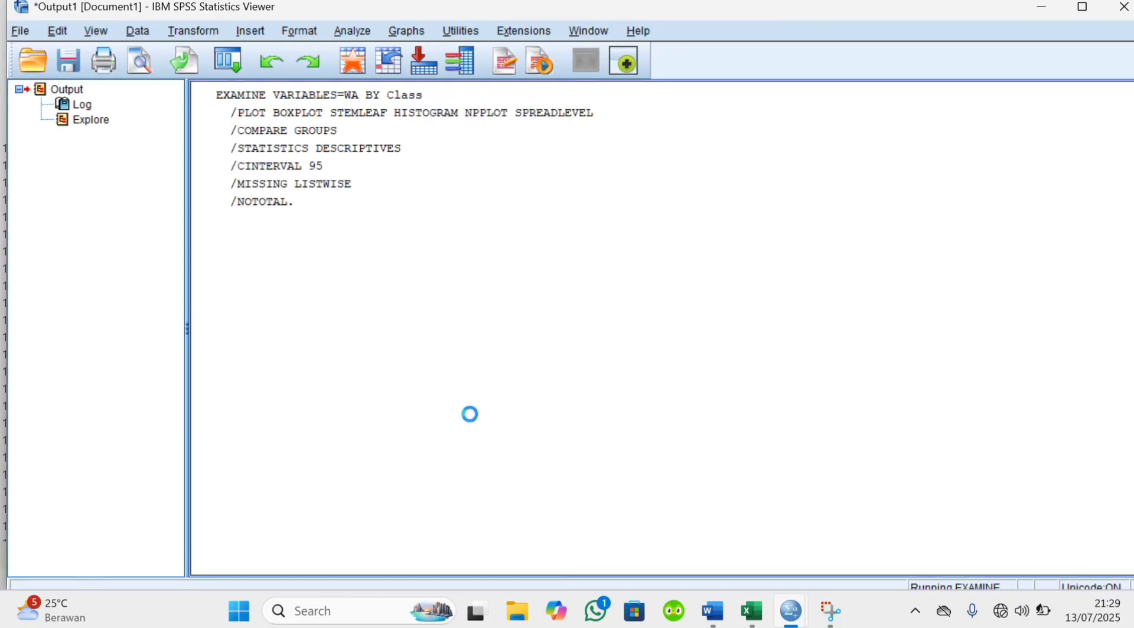
Examine the Explore output: case summary, descriptives, normality tests, homogeneity of variance test and histograms for both classes
scroll(470, 414, down, 6)
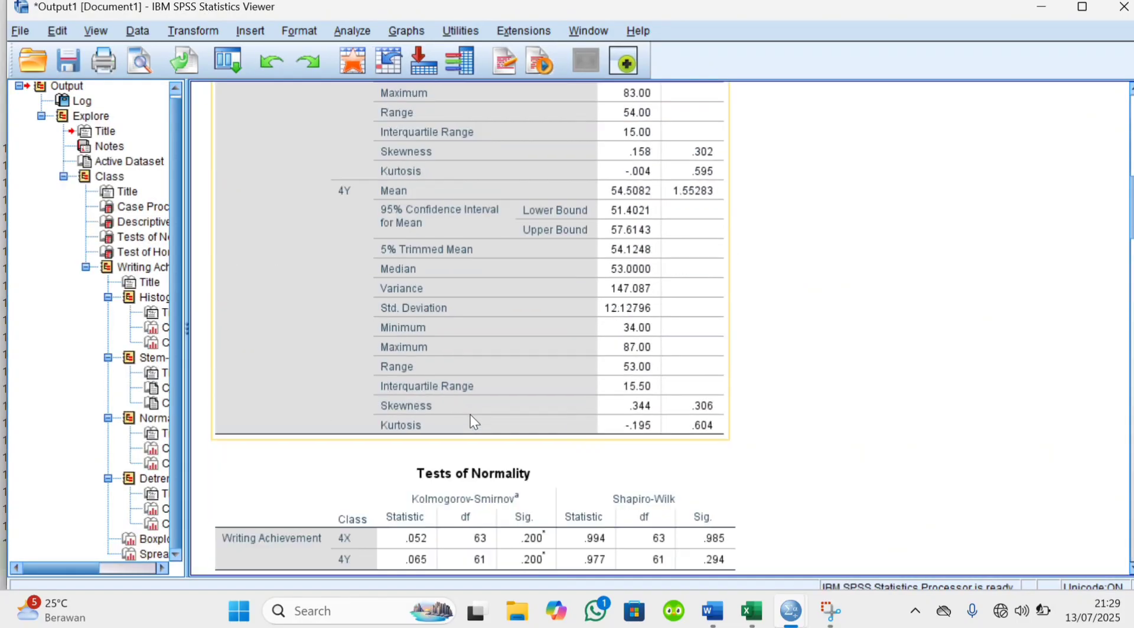
scroll(470, 415, down, 8)
scroll(470, 415, up, 15)
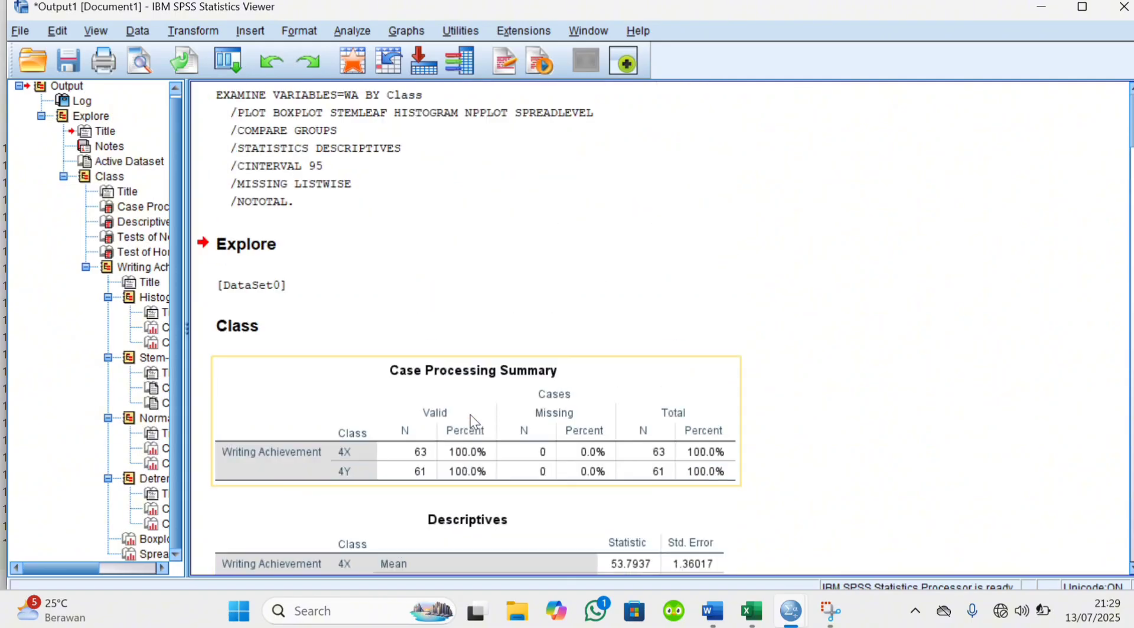
scroll(472, 420, down, 8)
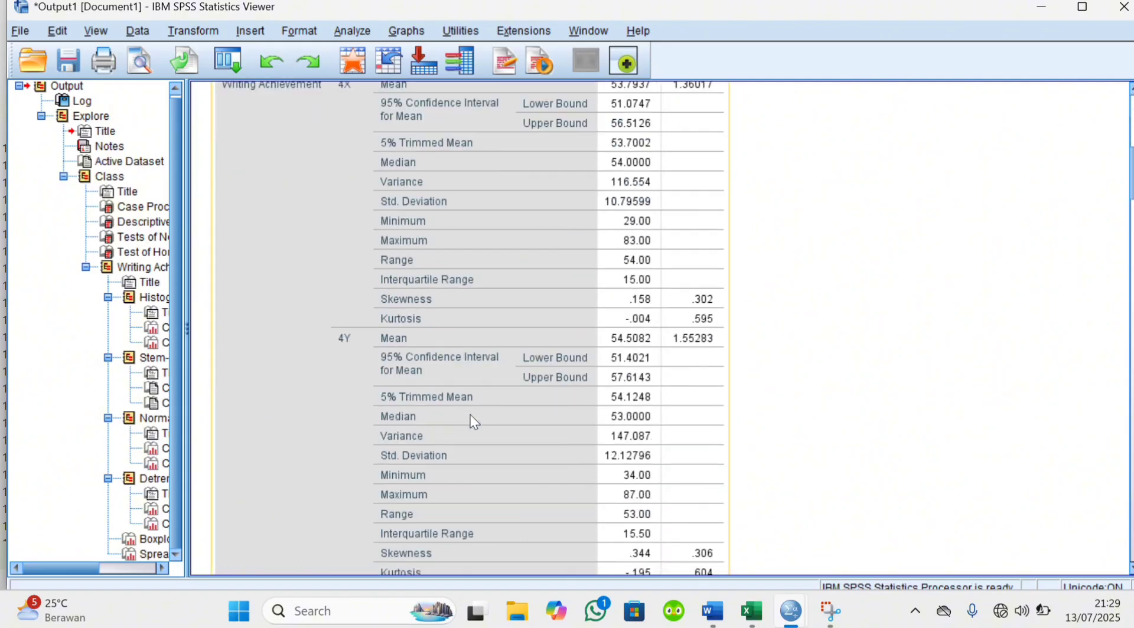
scroll(471, 416, down, 5)
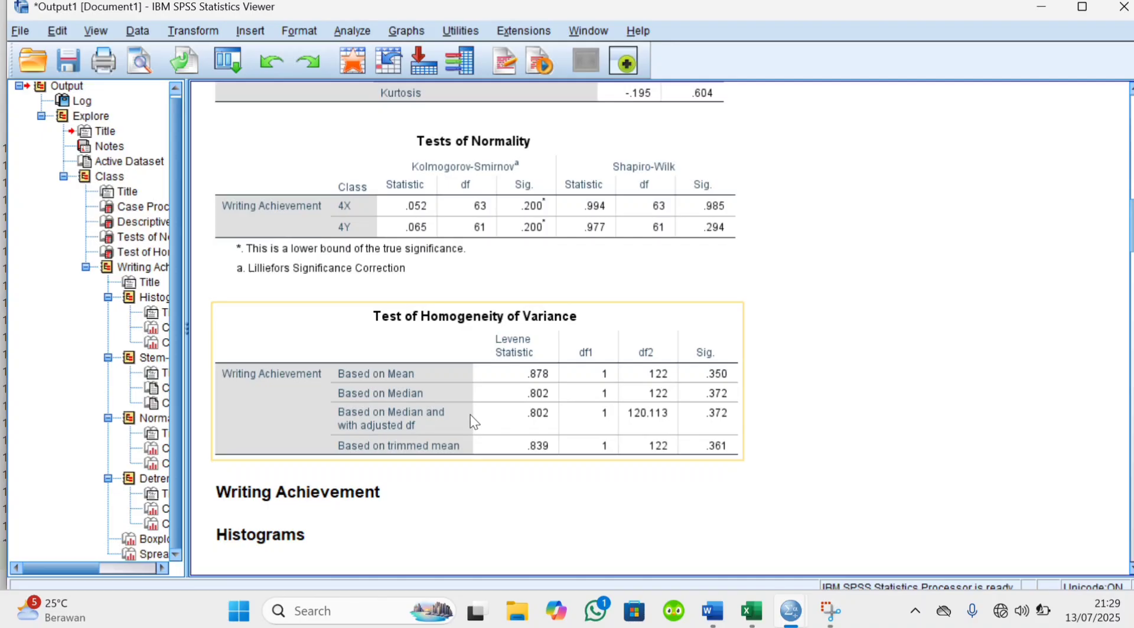
scroll(472, 420, down, 6)
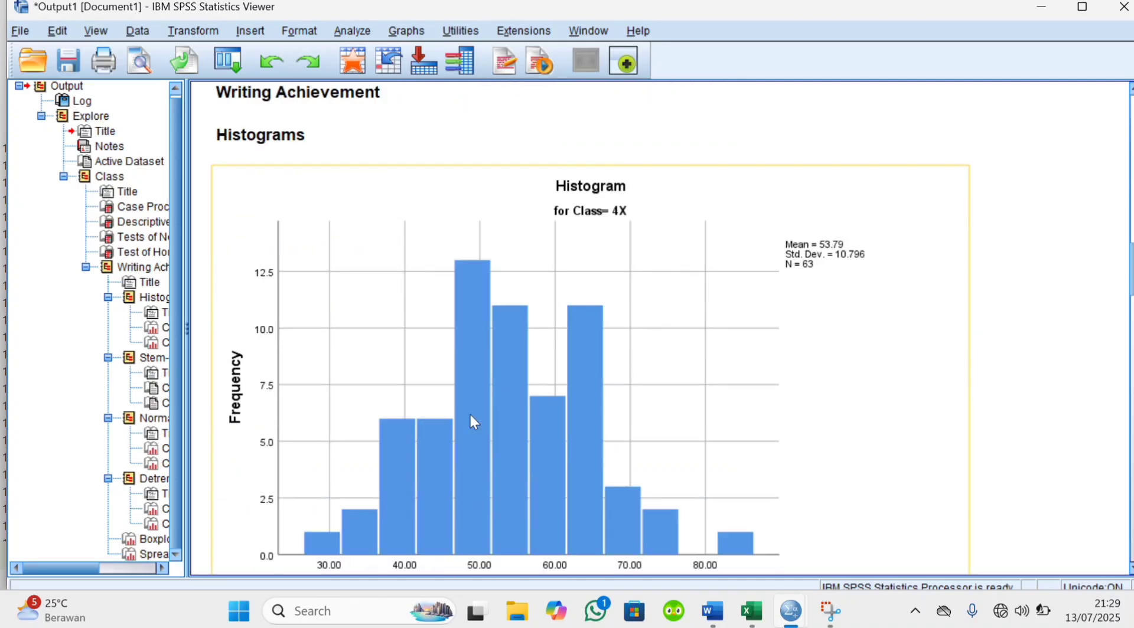
scroll(474, 421, down, 15)
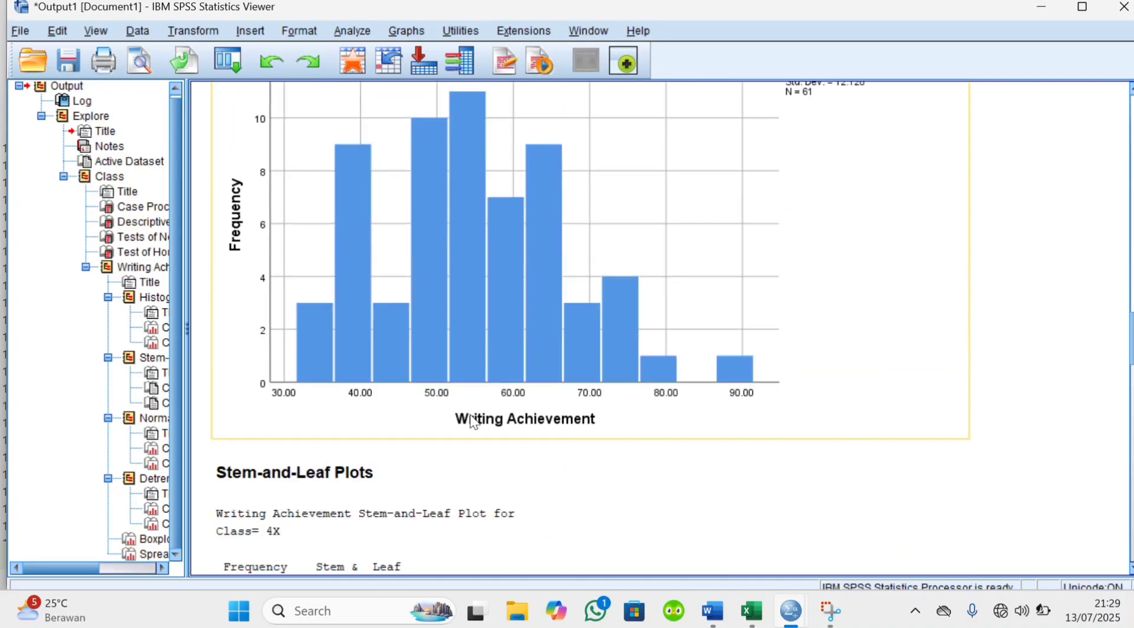
scroll(475, 422, up, 20)
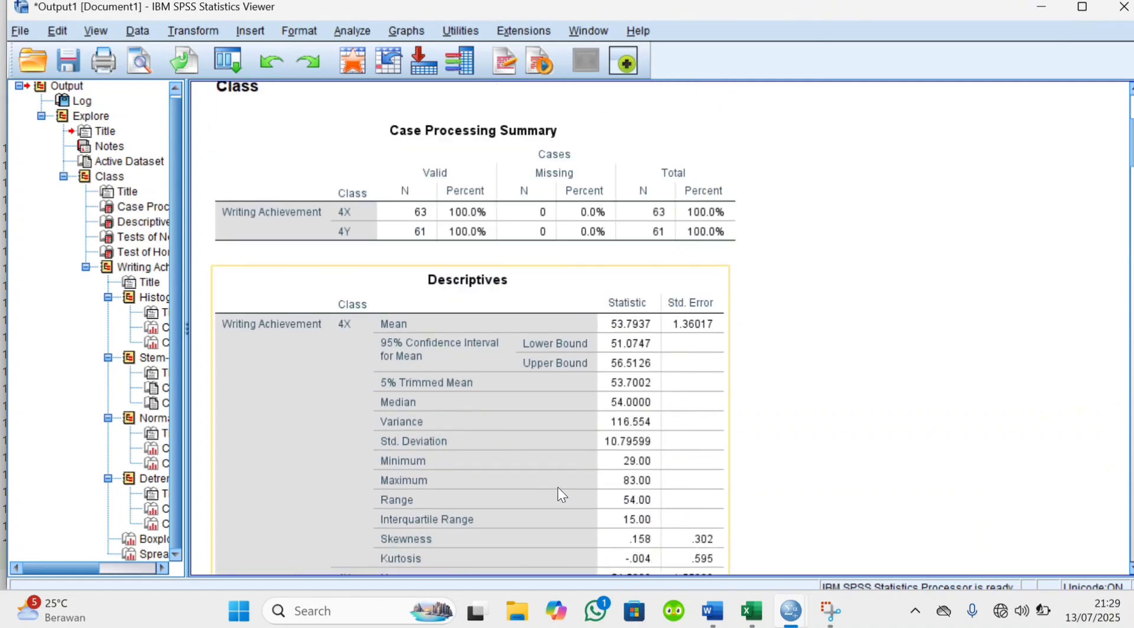
Check the Descriptive Statistics section in the Word document, then copy the Descriptives table from the SPSS output
mouse_move(713, 611)
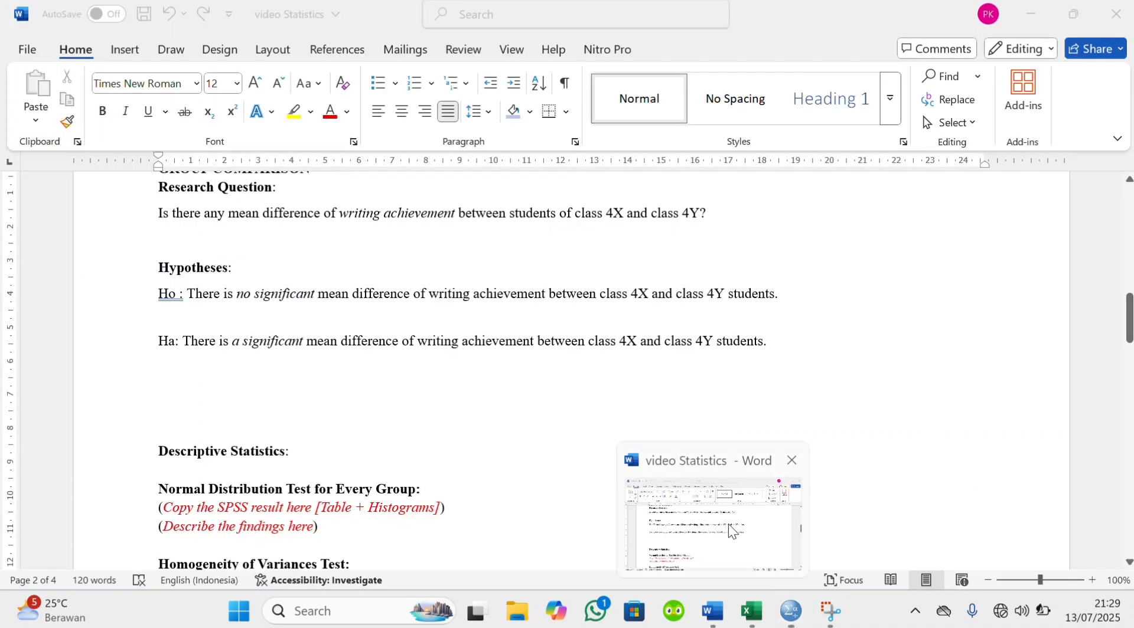
click(728, 523)
scroll(576, 431, down, 3)
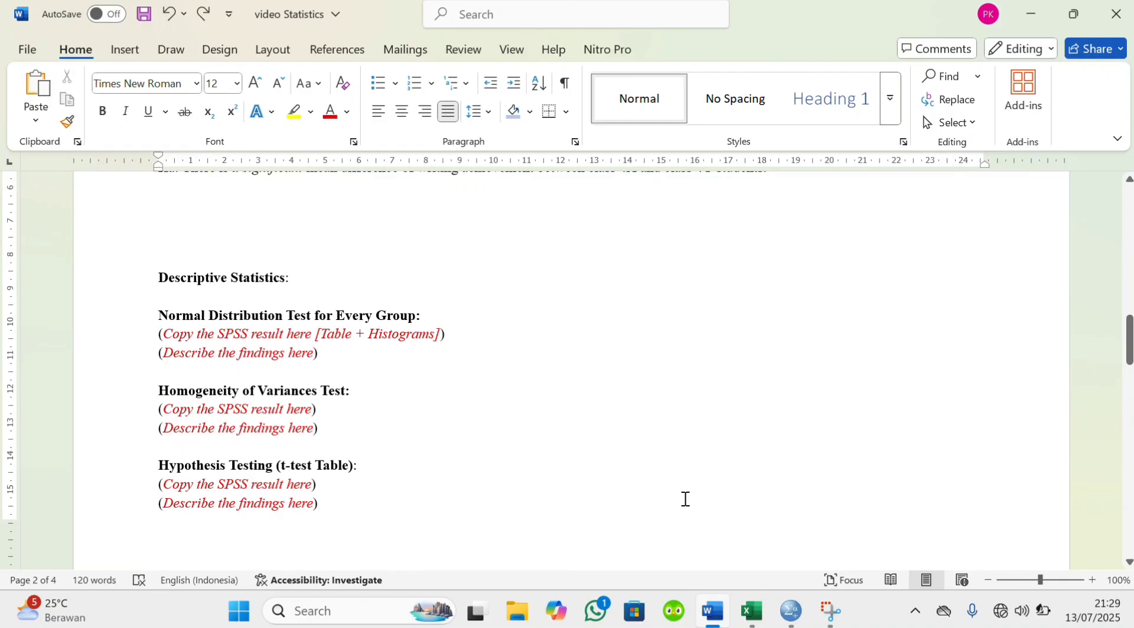
mouse_move(791, 611)
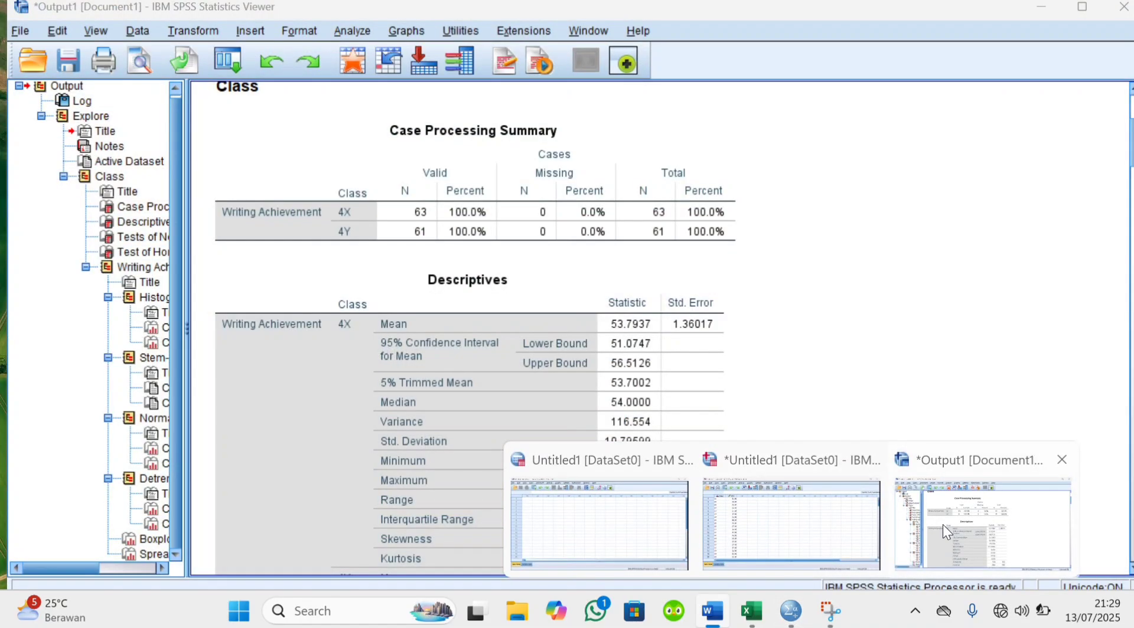
click(942, 525)
scroll(565, 438, down, 2)
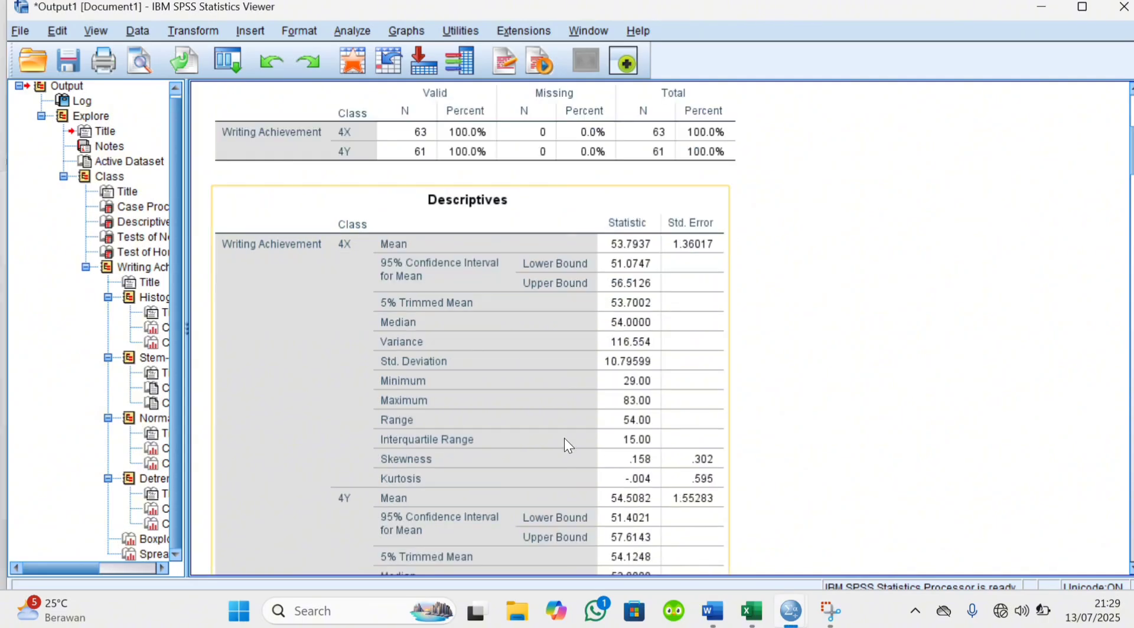
scroll(564, 438, down, 5)
right_click(514, 379)
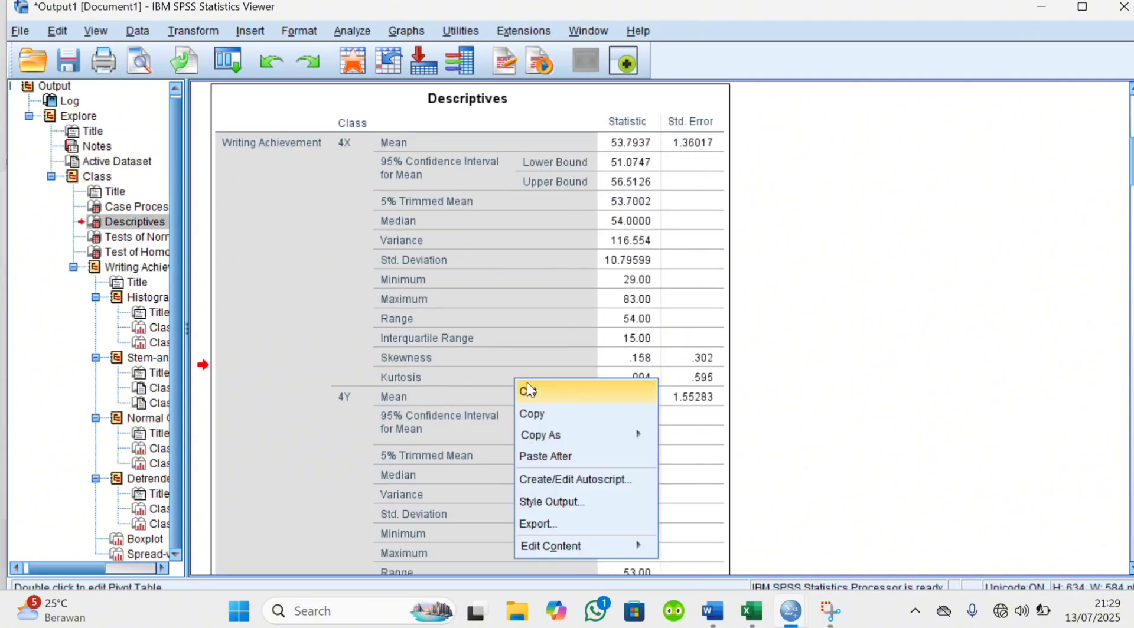
click(550, 417)
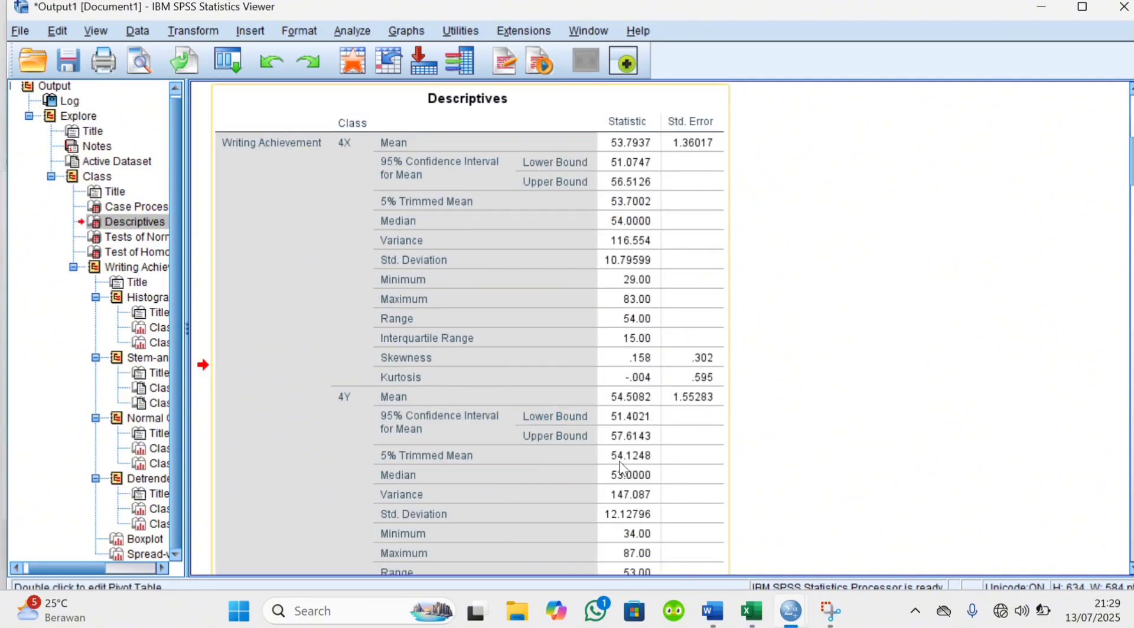
Switch to the Word document and paste the Descriptives table under the Descriptive Statistics heading
mouse_move(713, 611)
click(730, 530)
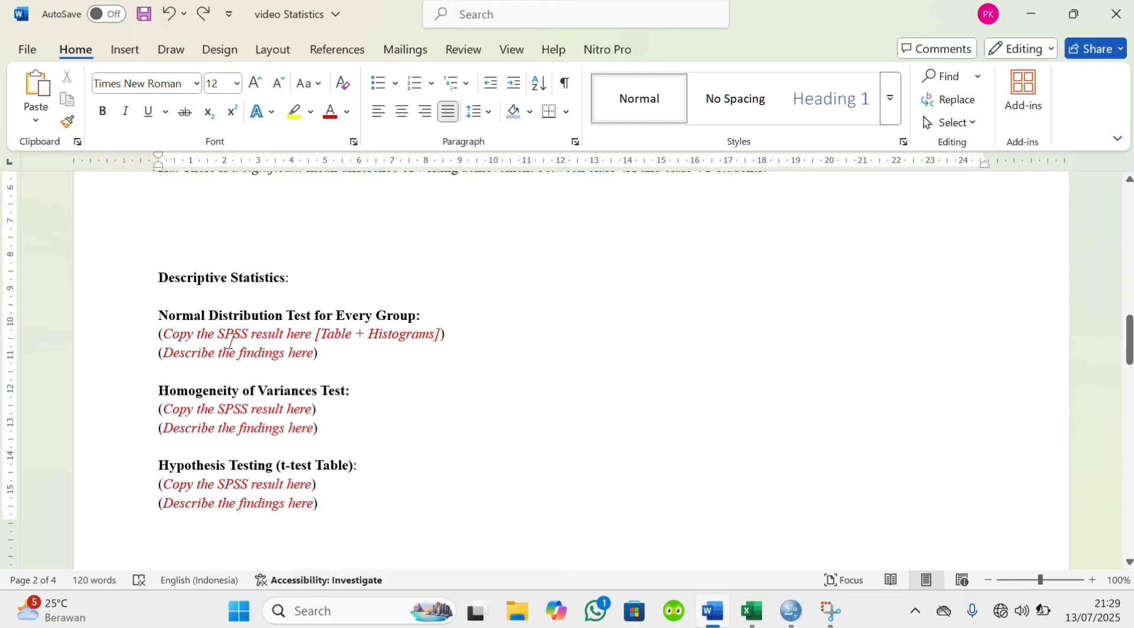
click(164, 296)
key(ctrl+v)
scroll(164, 296, up, 7)
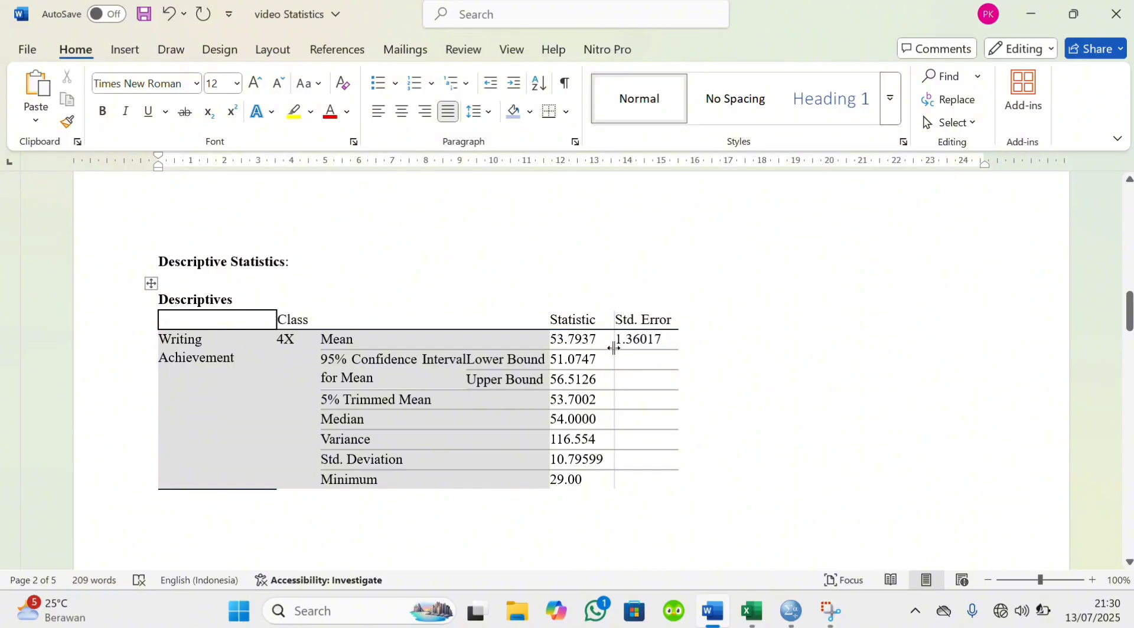
Shade the mean statistic cells of classes 4X and 4Y light blue in the pasted Descriptives table
drag(552, 339, 601, 355)
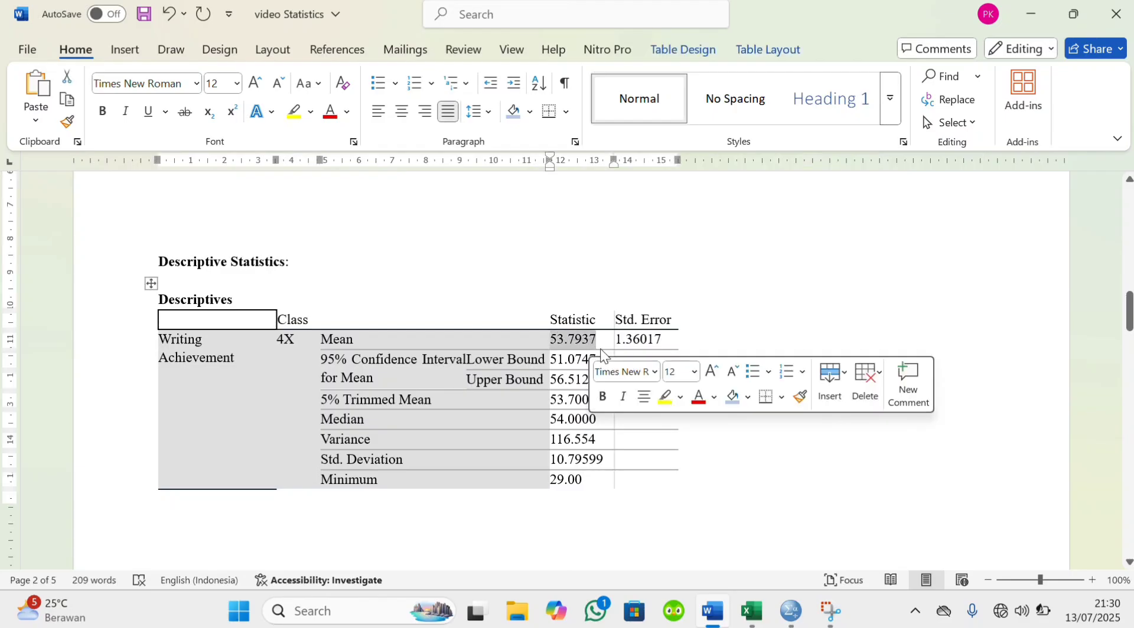
click(731, 396)
click(692, 434)
scroll(692, 434, down, 5)
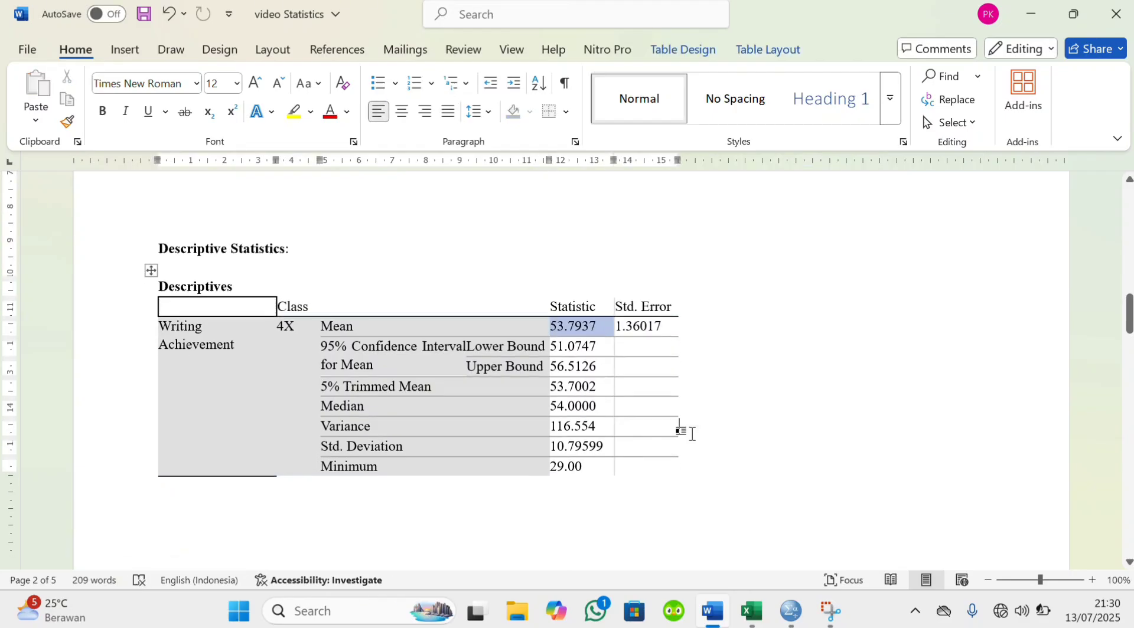
scroll(692, 434, down, 3)
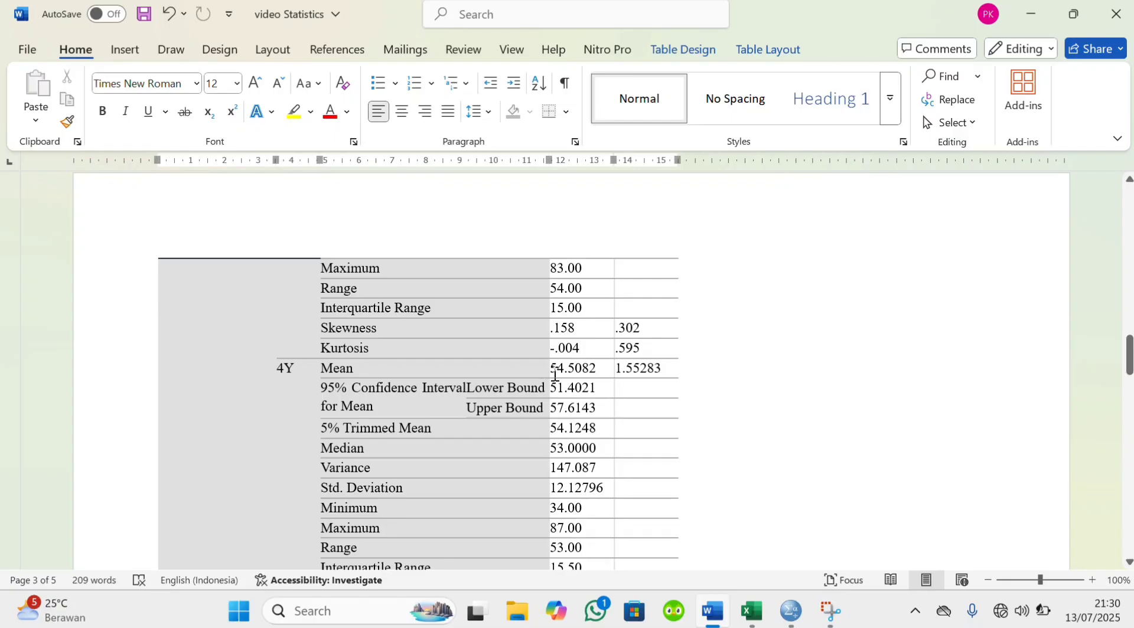
drag(550, 369, 605, 368)
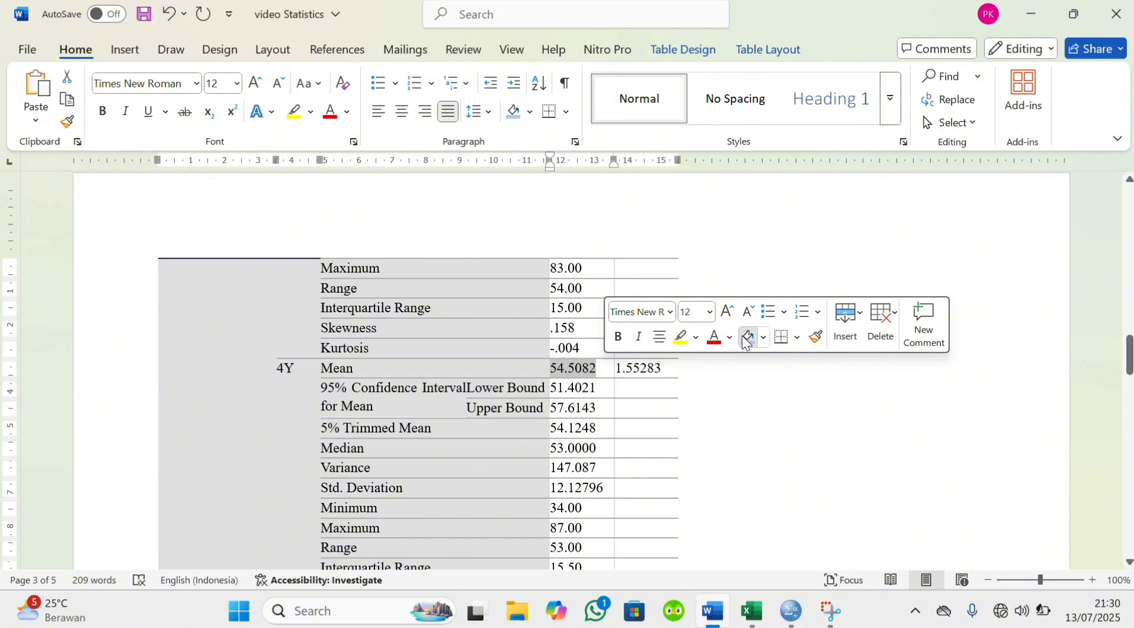
click(713, 431)
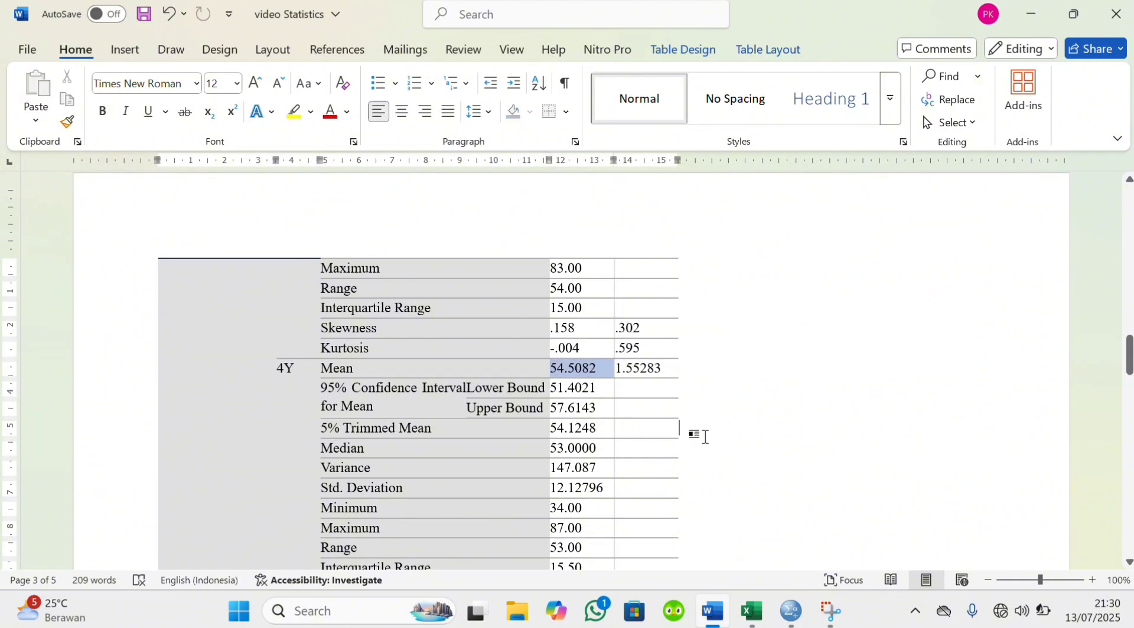
Switch to the SPSS output and copy the Tests of Normality table
scroll(703, 435, down, 5)
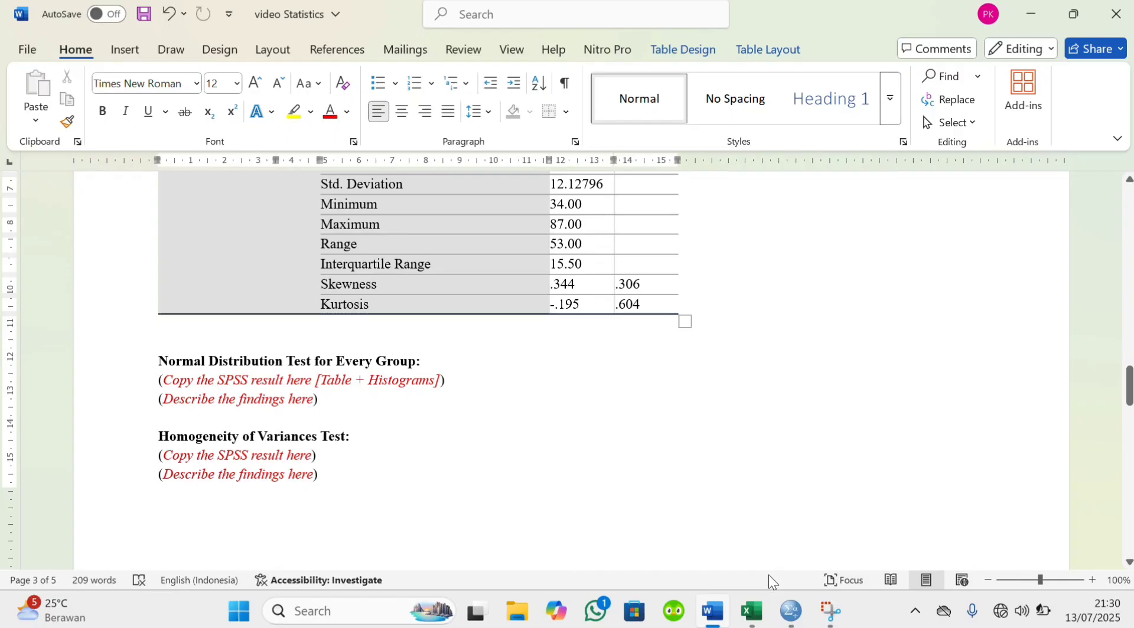
mouse_move(789, 613)
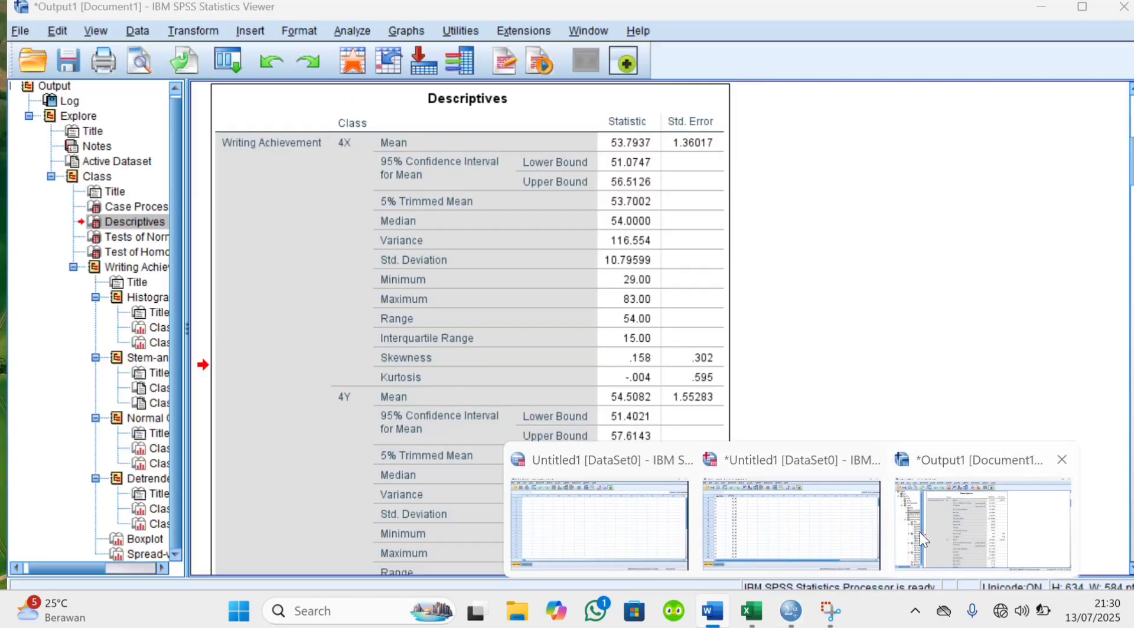
click(919, 533)
scroll(803, 422, down, 10)
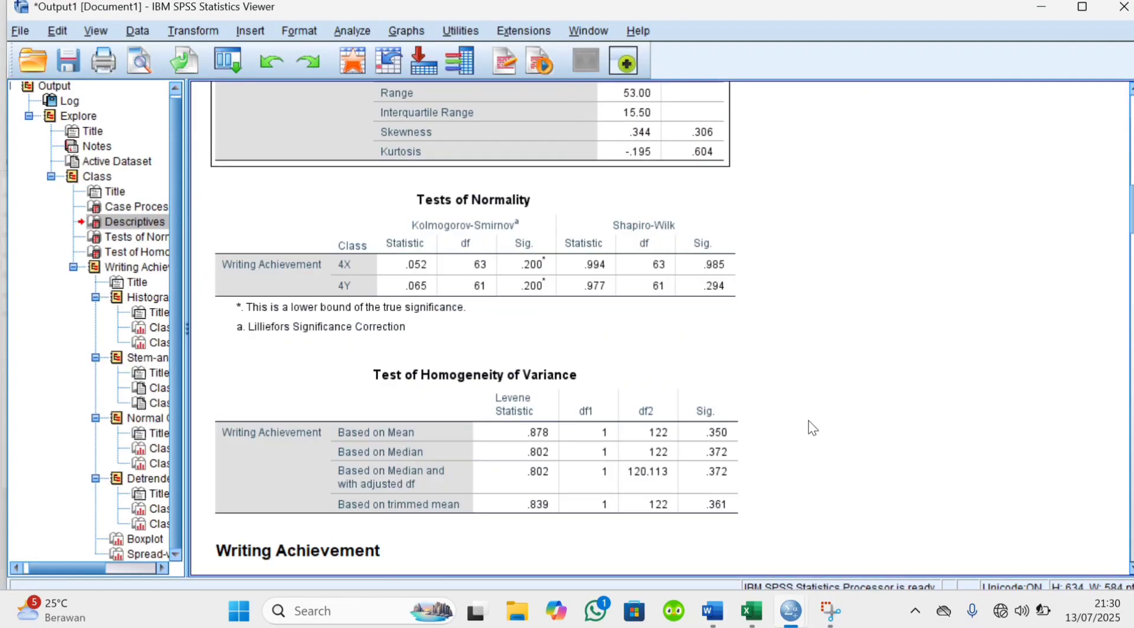
right_click(569, 210)
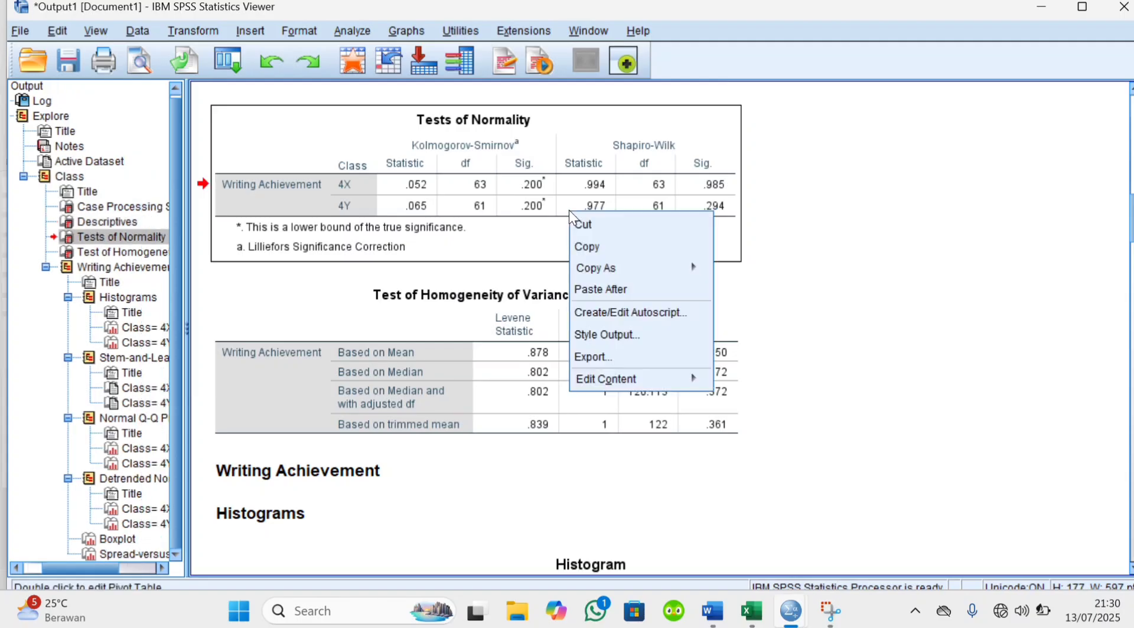
click(587, 245)
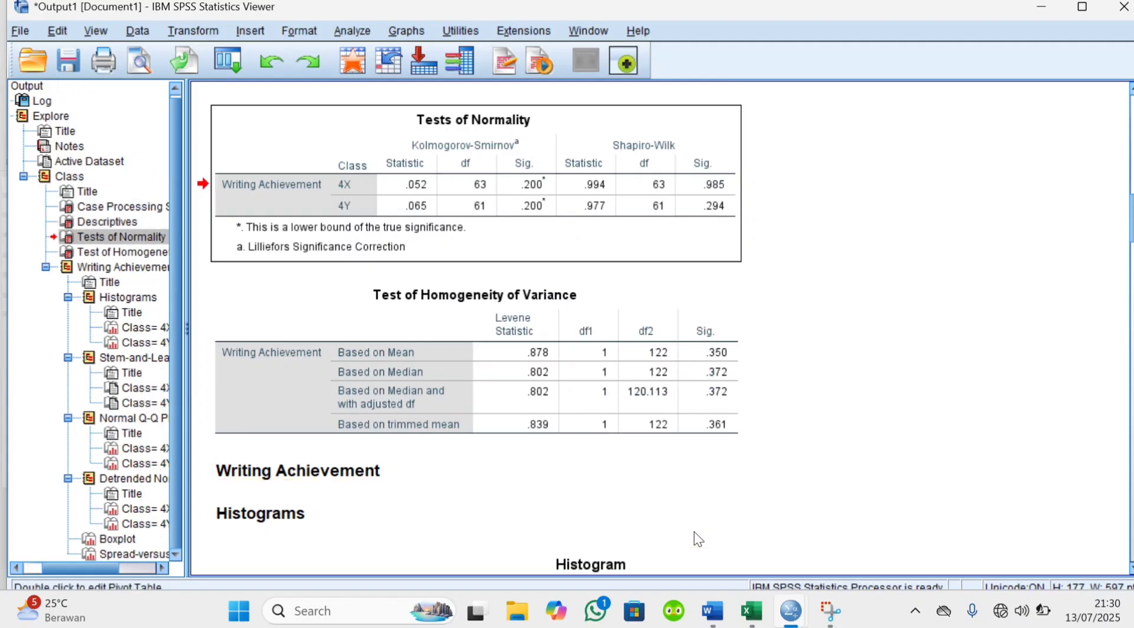
In Word, replace the placeholder lines under Normal Distribution Test for Every Group with the copied Tests of Normality table
mouse_move(725, 612)
click(729, 520)
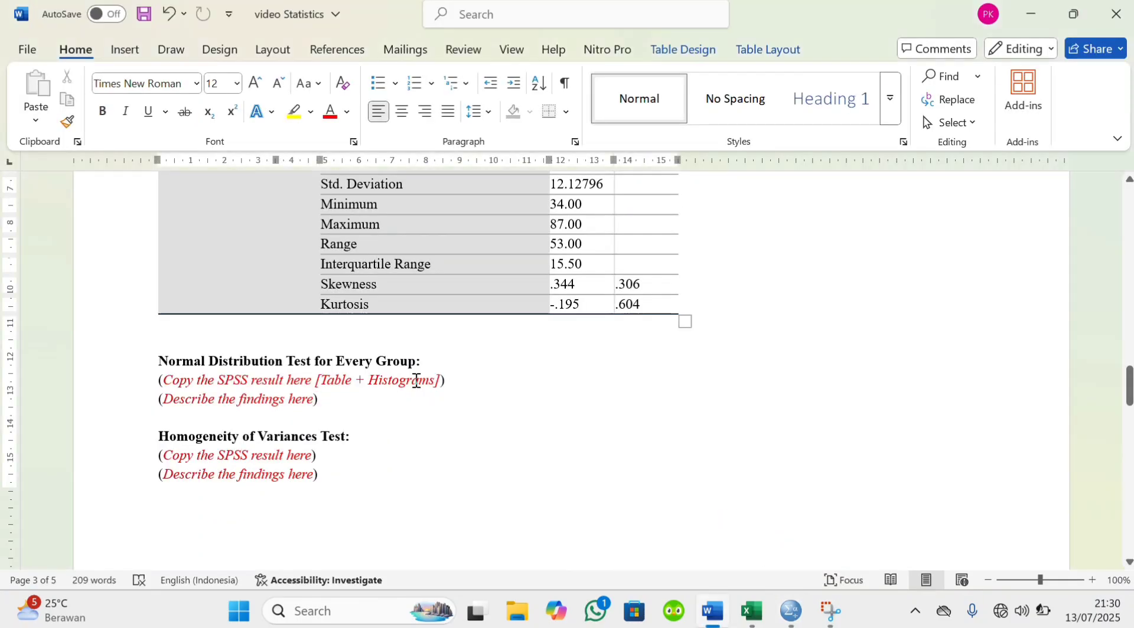
drag(159, 381, 330, 414)
key(Delete)
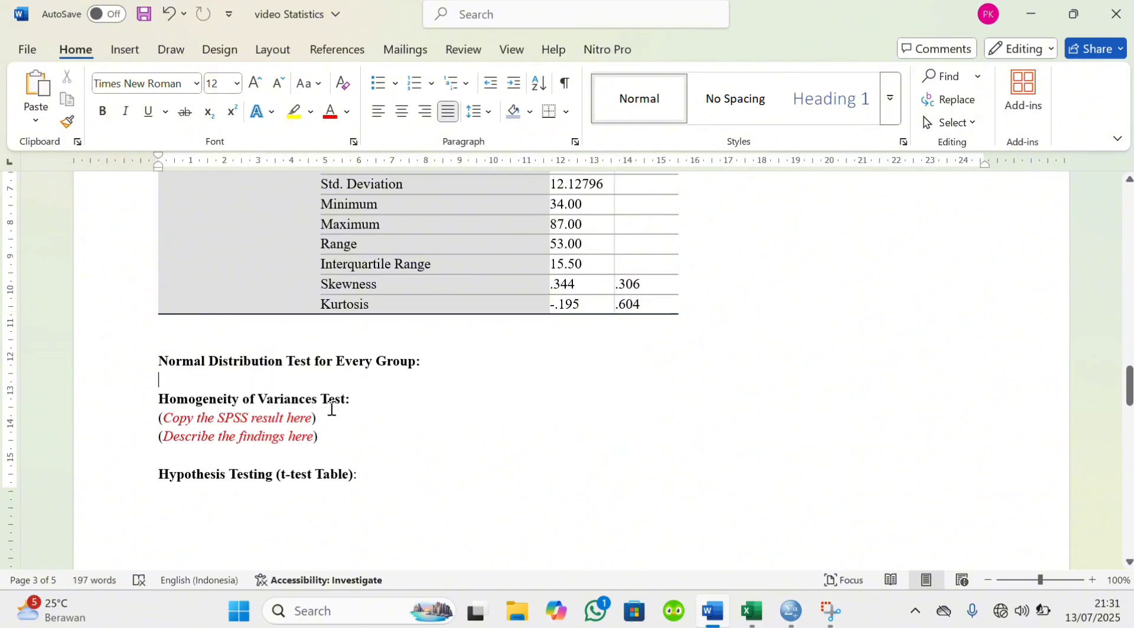
key(ctrl+v)
scroll(193, 339, up, 3)
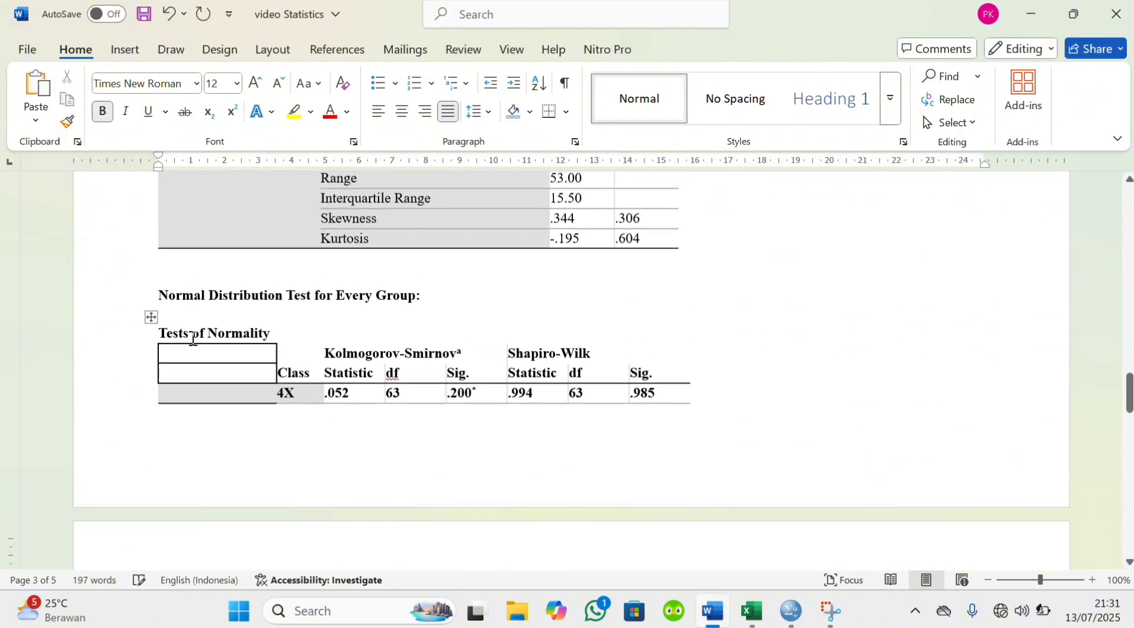
Insert blank lines above the Normal Distribution Test heading so that it starts on a new page with its table
click(167, 264)
key(Return)
key(Return)
key(Return)
key(Return)
key(Return)
key(Return)
key(Return)
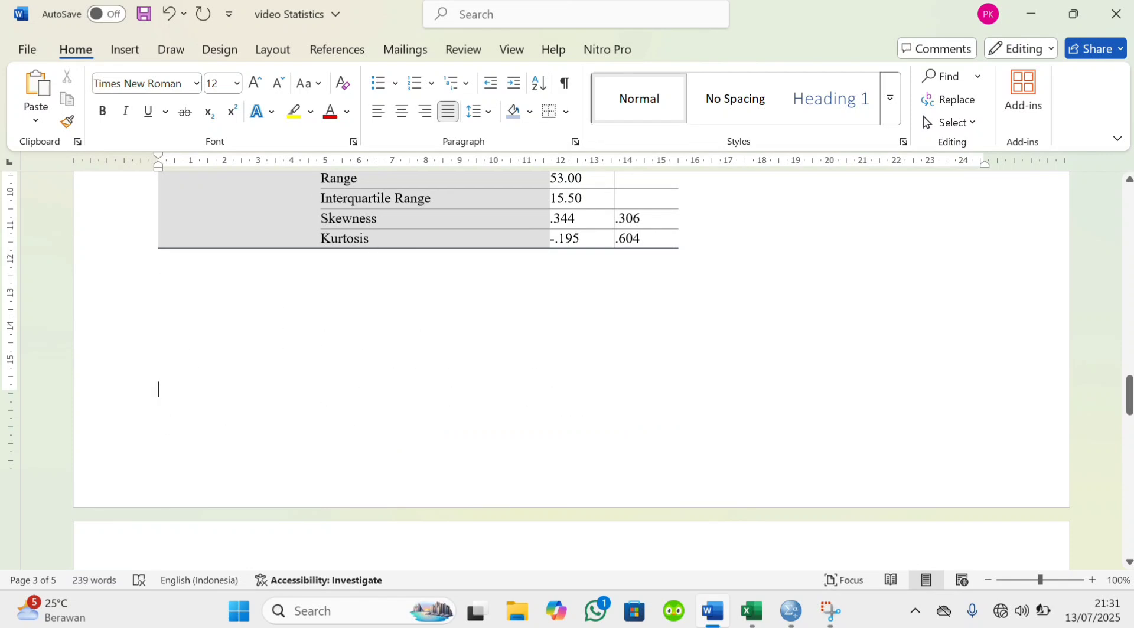
Shade the Kolmogorov-Smirnov Sig. cells of classes 4X and 4Y light blue in the Tests of Normality table
scroll(367, 390, down, 5)
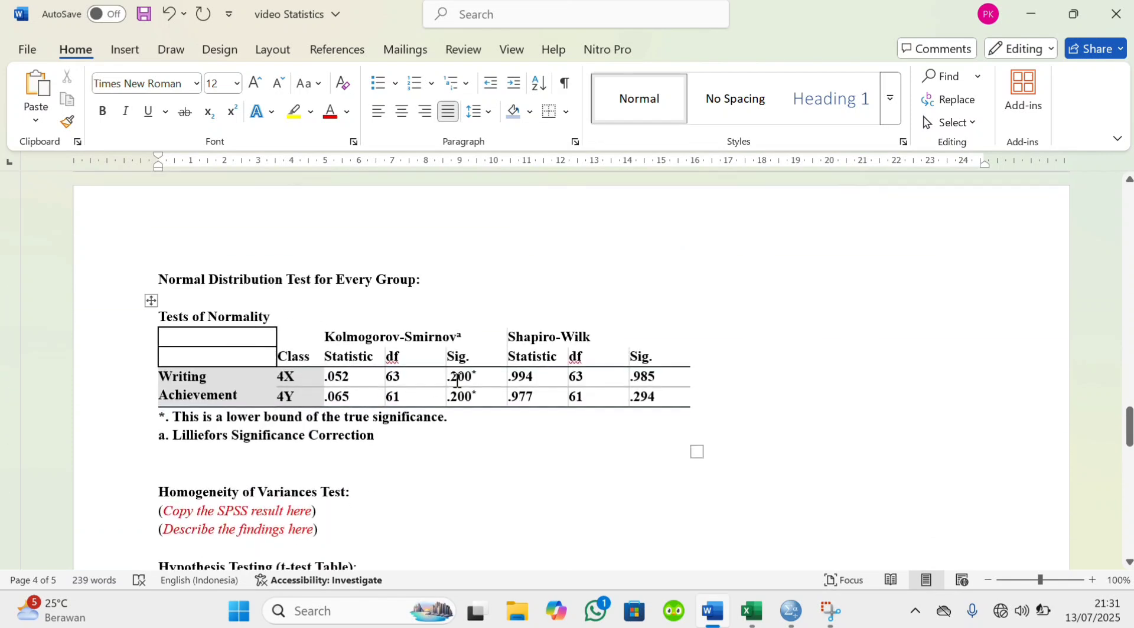
drag(458, 379, 476, 398)
click(482, 396)
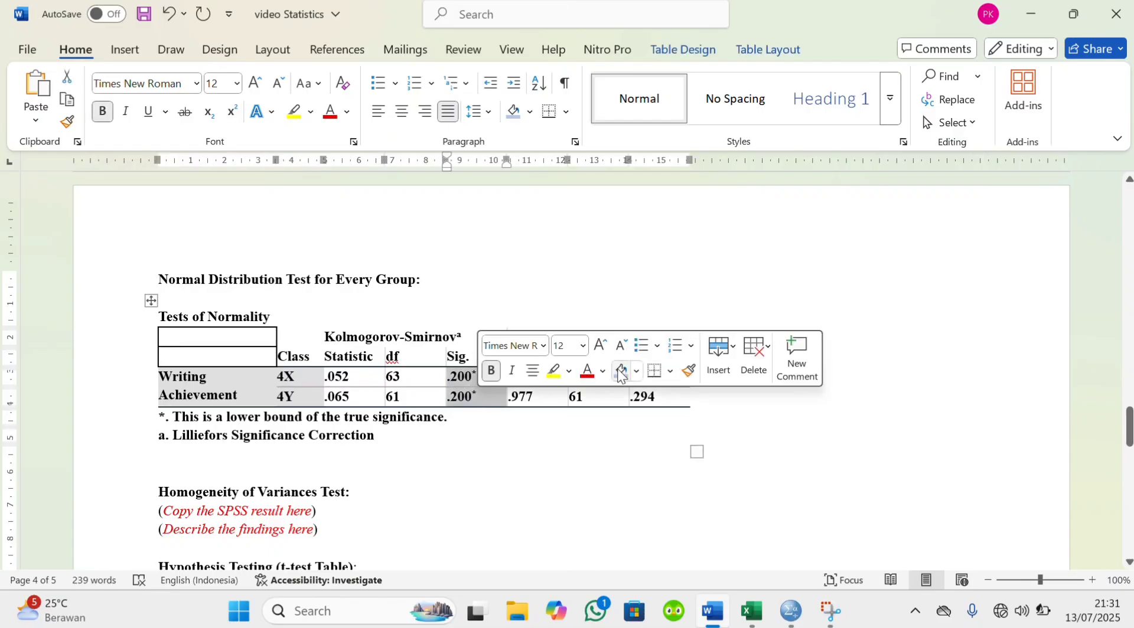
click(620, 373)
Add blank lines below the Tests of Normality table and turn off bold for the findings text
click(157, 459)
click(160, 459)
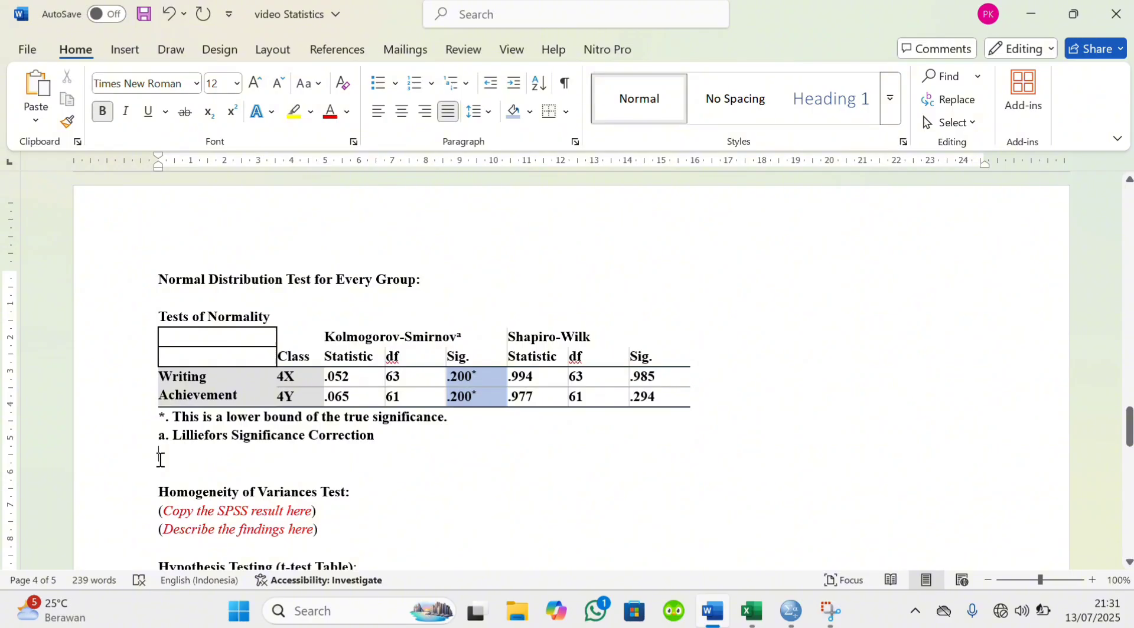
key(Return)
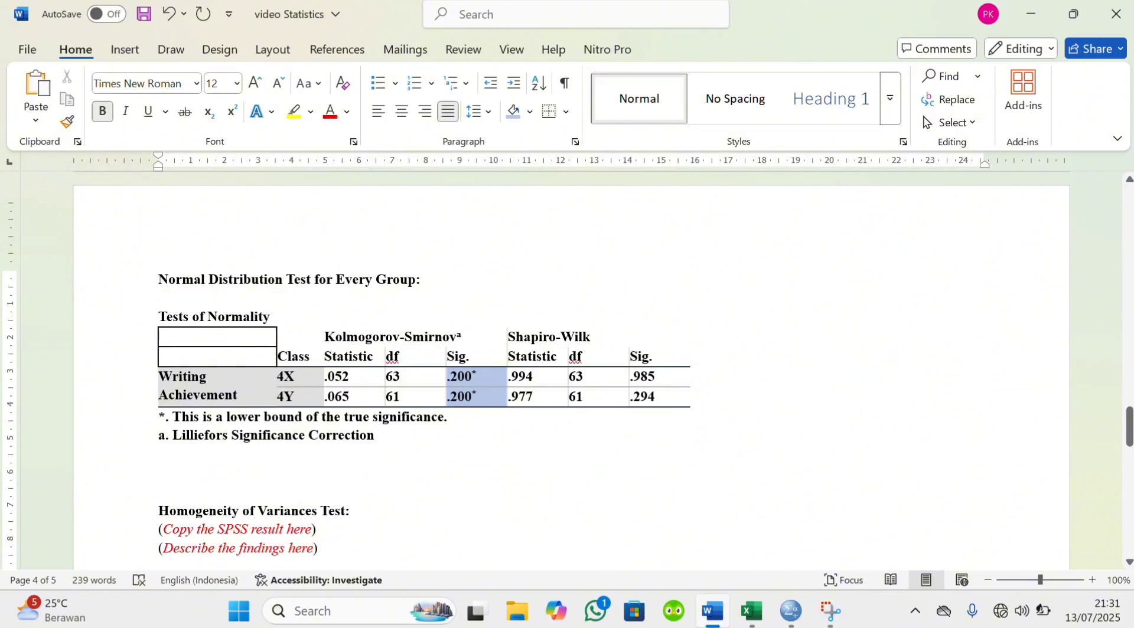
text(Th)
key(BackSpace)
key(BackSpace)
key(Return)
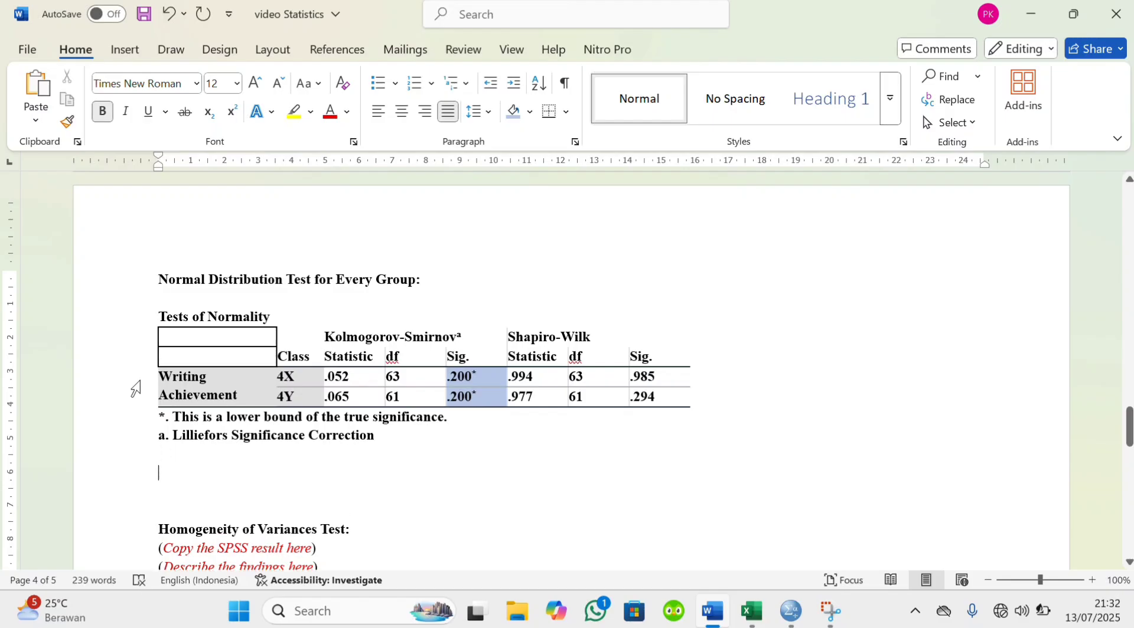
click(105, 112)
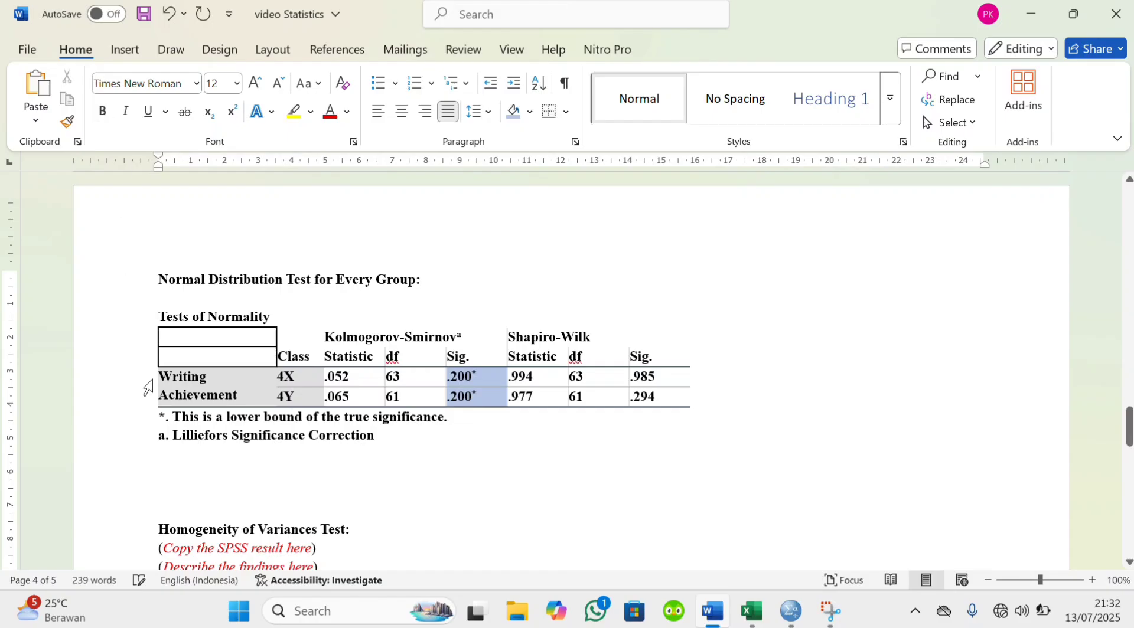
Begin the findings sentence below the normality table with "The value-p from both the"
text(The V)
key(BackSpace)
text(value-p from)
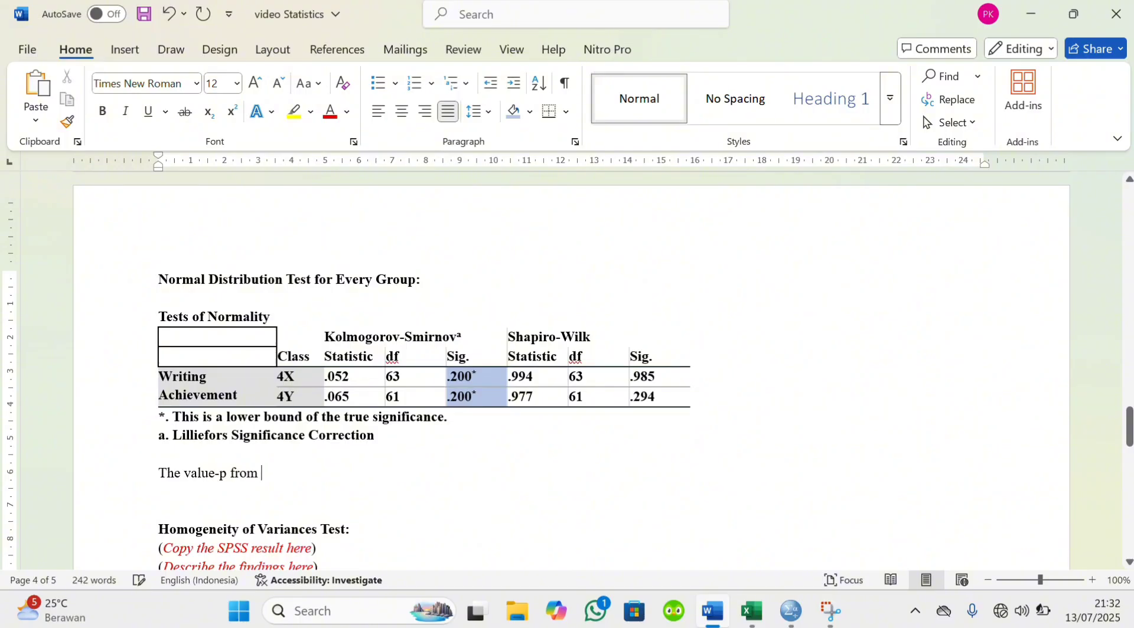
text( both the)
Copy the test name Kolmogorov-Smirnov from the normality table to the end of the findings sentence
mouse_move(319, 336)
mouse_down()
mouse_move(385, 337)
mouse_move(339, 332)
mouse_up()
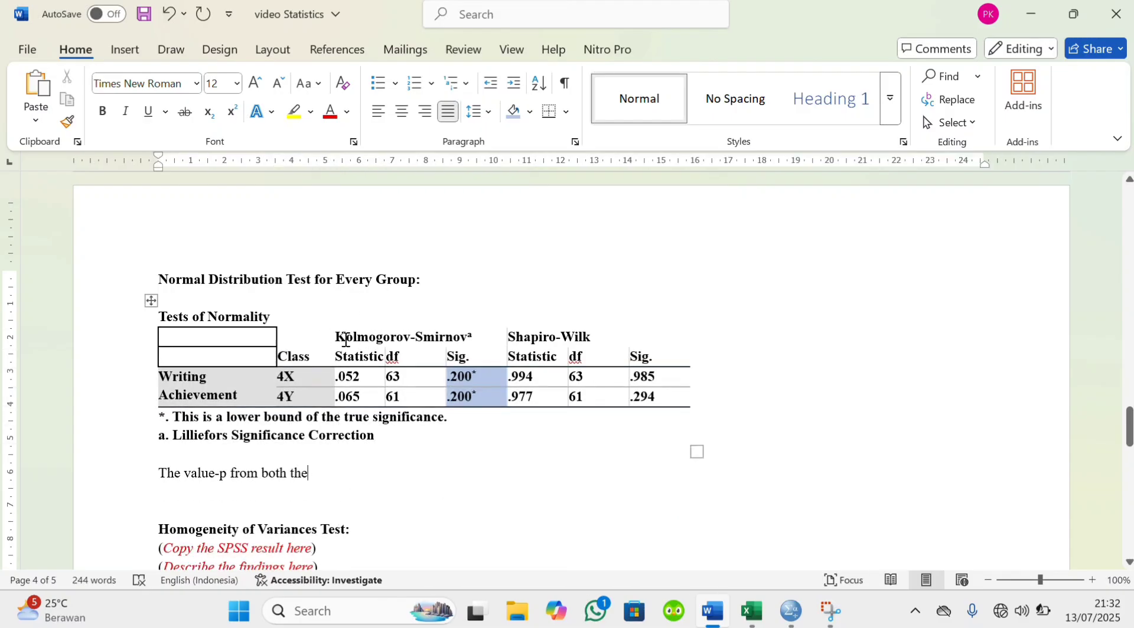
drag(335, 337, 458, 341)
click(367, 470)
key(ctrl+v)
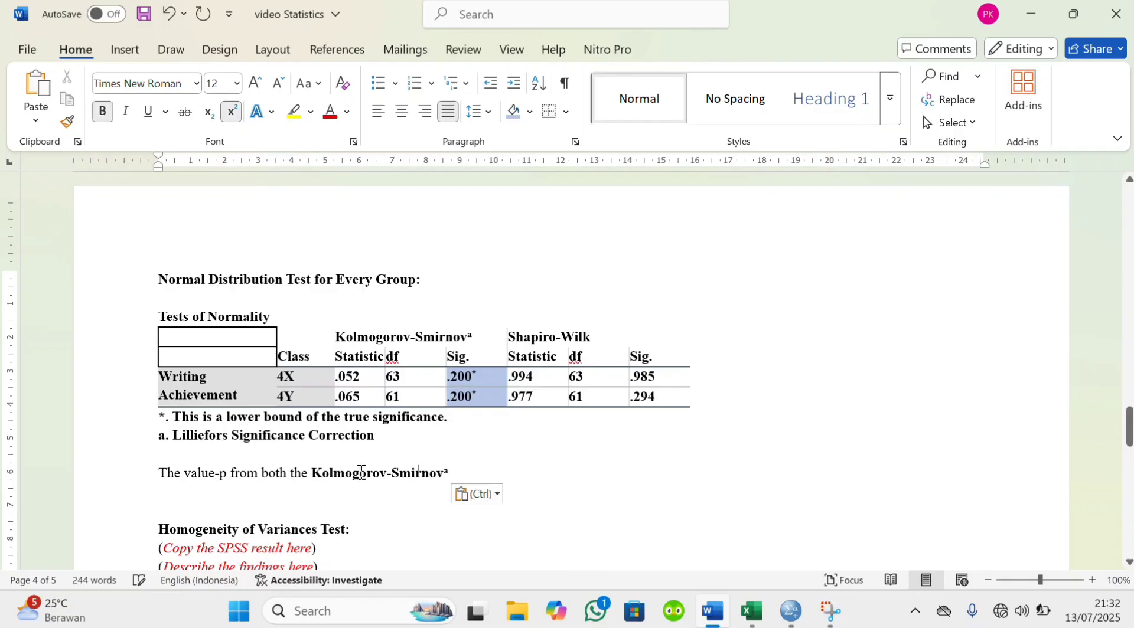
Remove the bold and the superscript "a" from the pasted Kolmogorov-Smirnov, and continue the sentence with "and" in normal text
drag(311, 473, 447, 481)
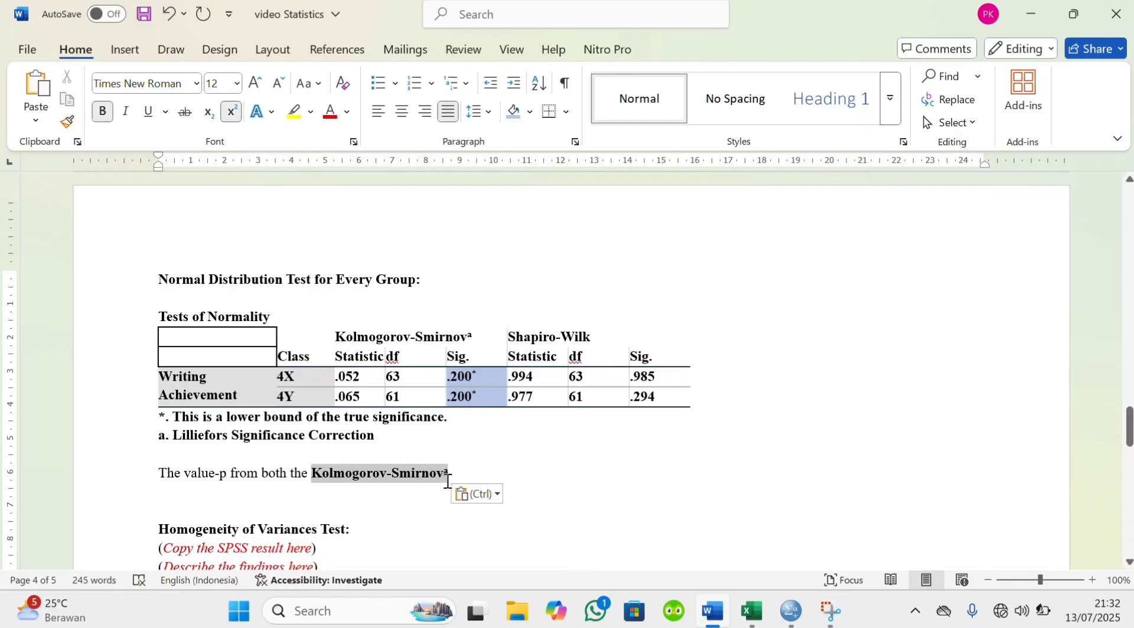
click(459, 448)
click(454, 476)
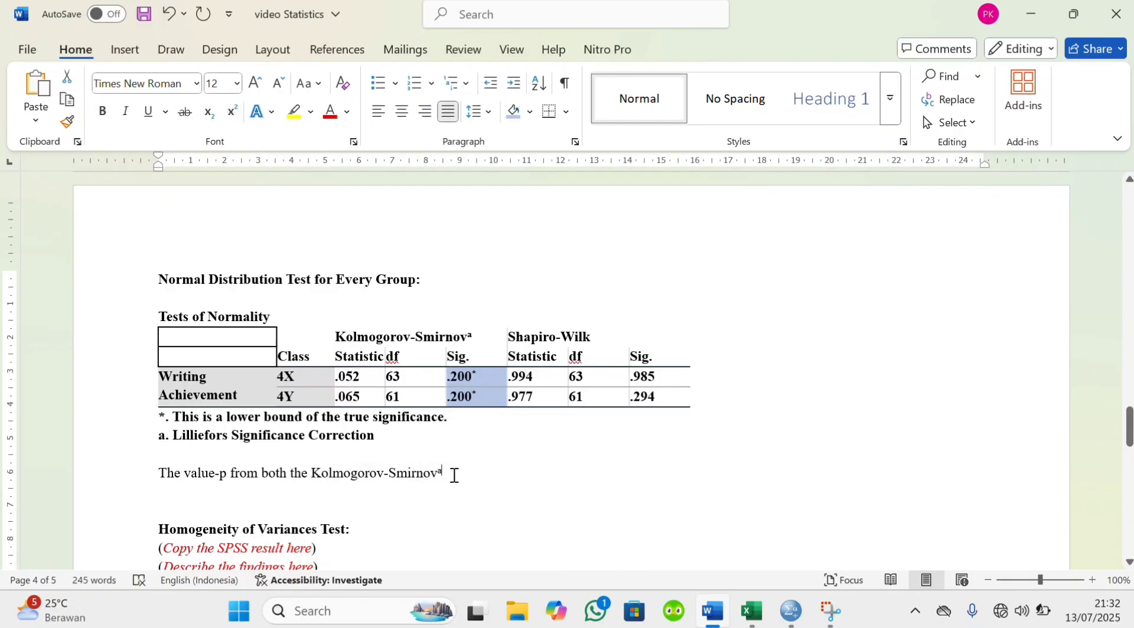
key(BackSpace)
key(ctrl+shift+equal)
text(and)
Try to copy the Shapiro-Wilk heading from the normality table to the end of the findings sentence
drag(510, 336, 554, 356)
key(ctrl+c)
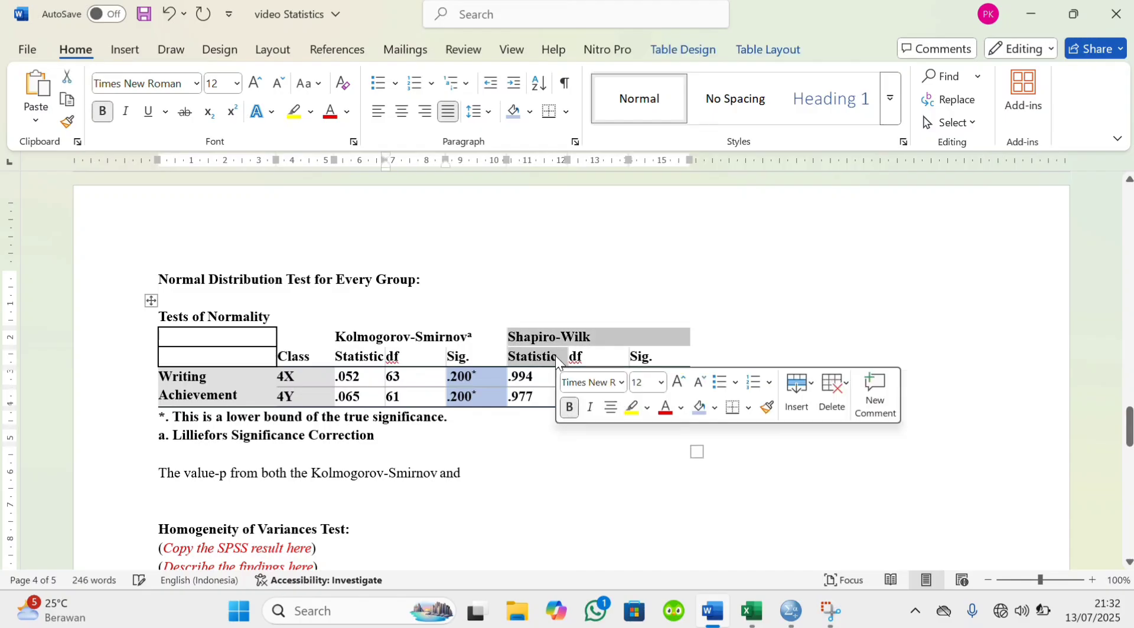
click(482, 481)
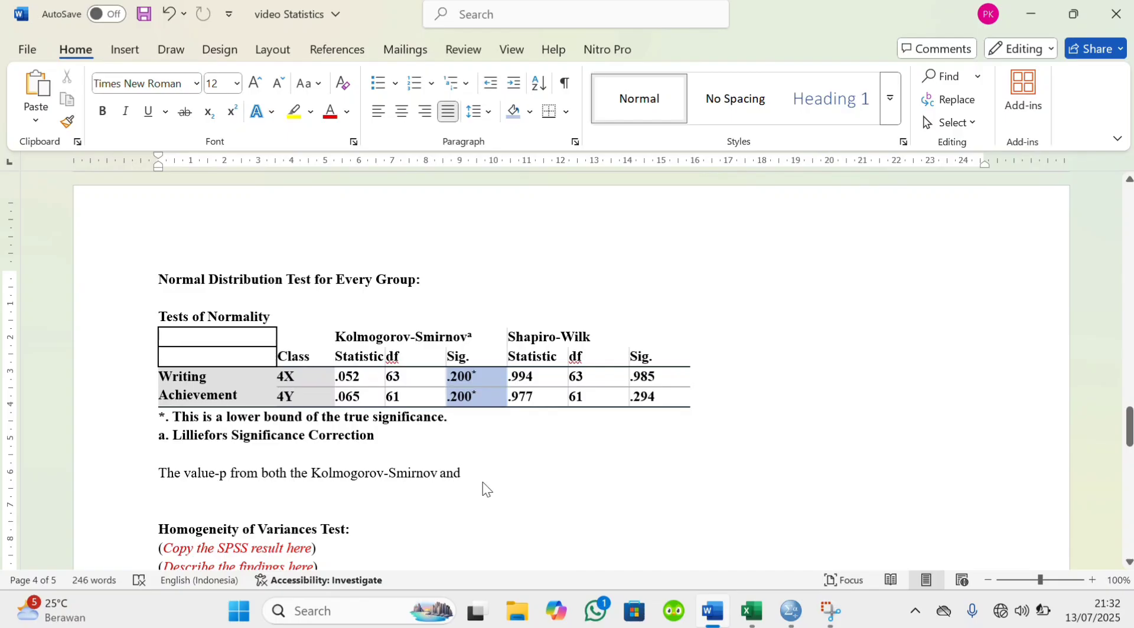
key(ctrl+v)
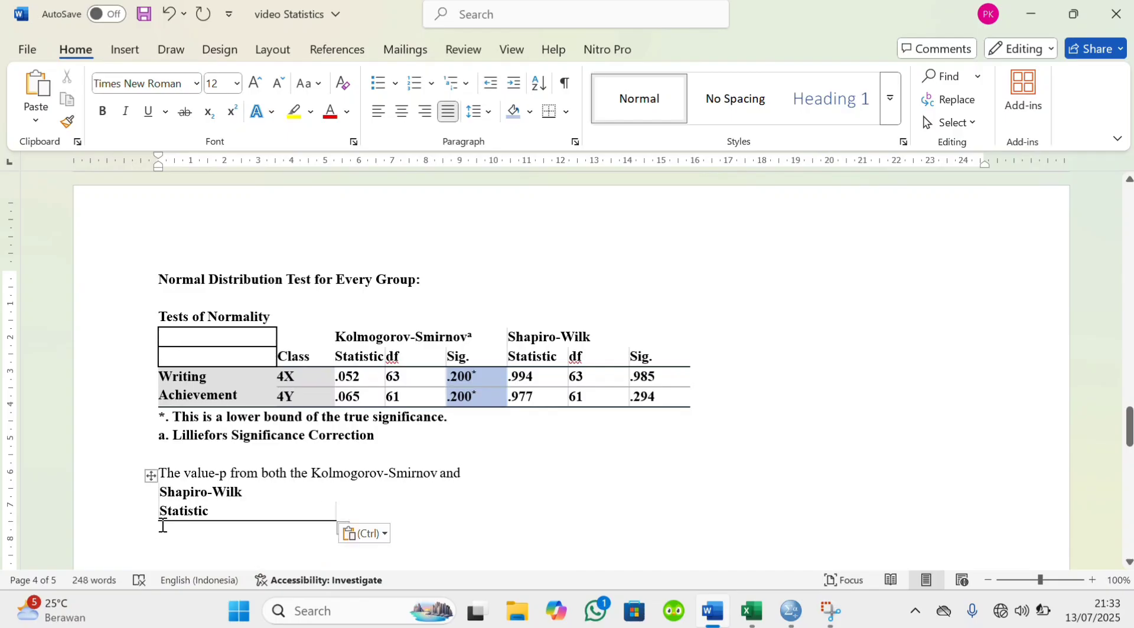
Delete the pasted Shapiro-Wilk and Statistic cells below the findings sentence
double_click(159, 527)
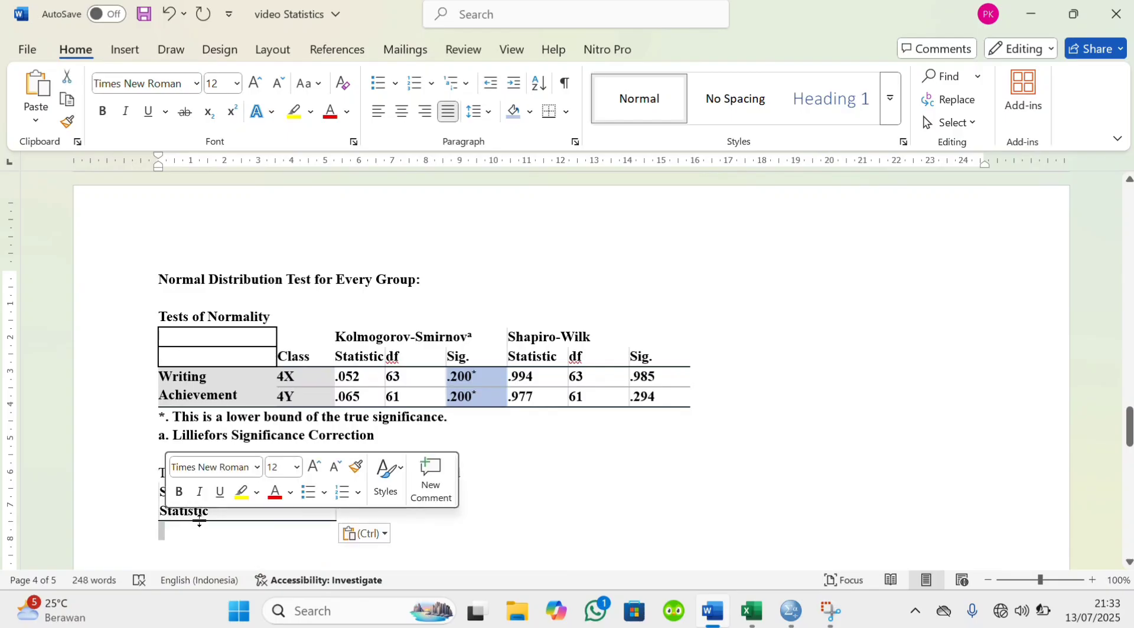
click(335, 514)
scroll(392, 498, down, 1)
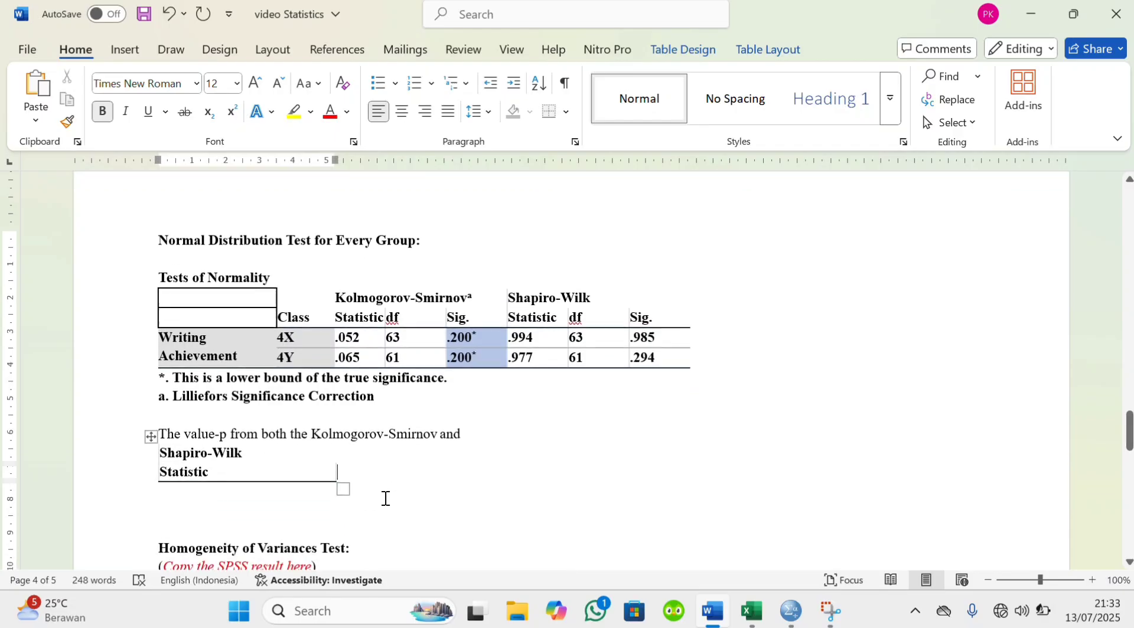
click(337, 480)
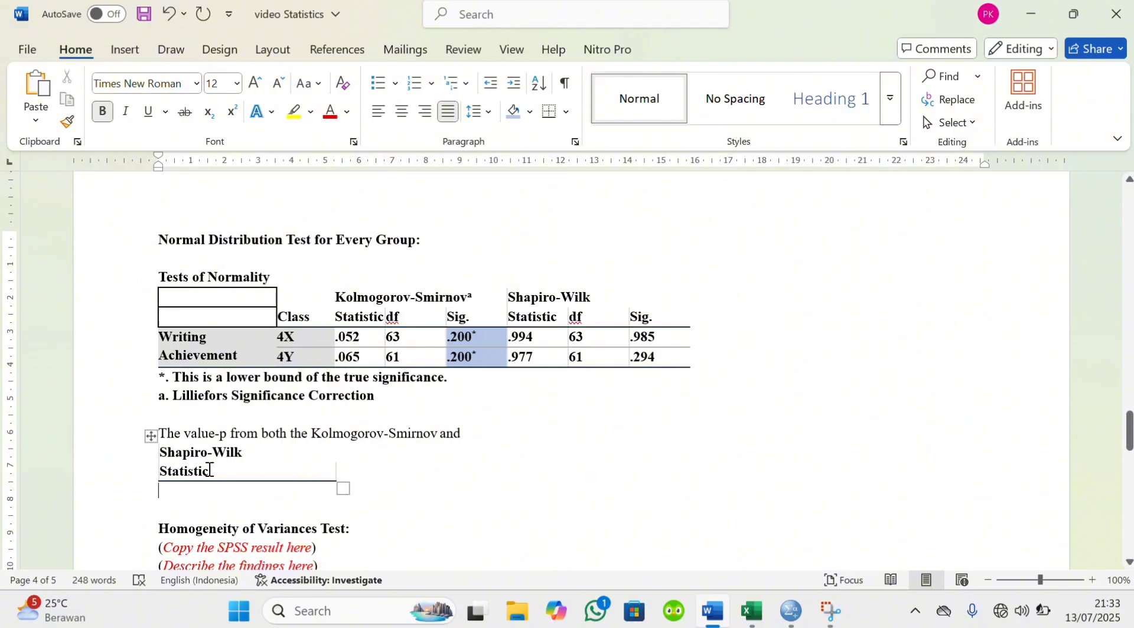
drag(163, 455, 312, 477)
key(BackSpace)
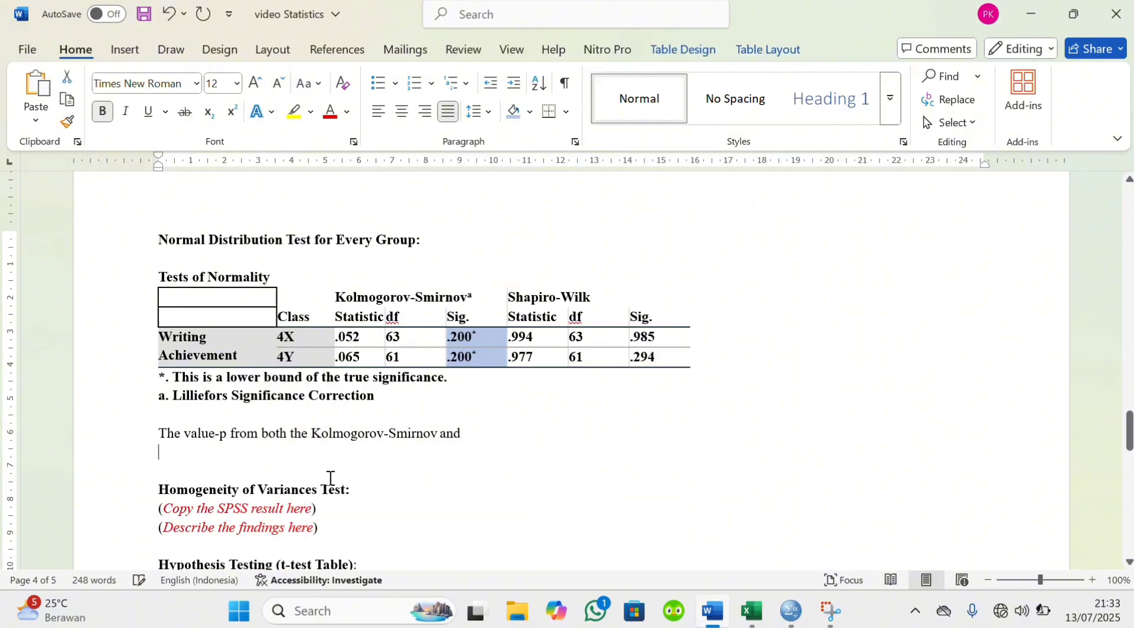
Continue the normality findings sentence after "and" with "Shapiro- Wilk tests"
click(500, 428)
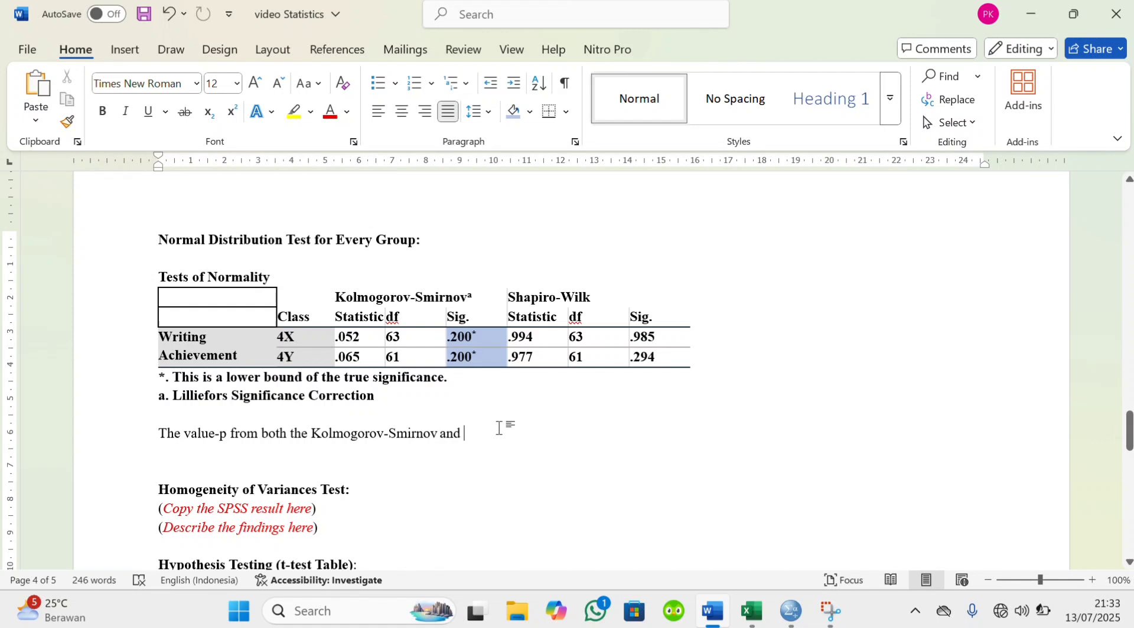
text(Shapiro- Wilk test)
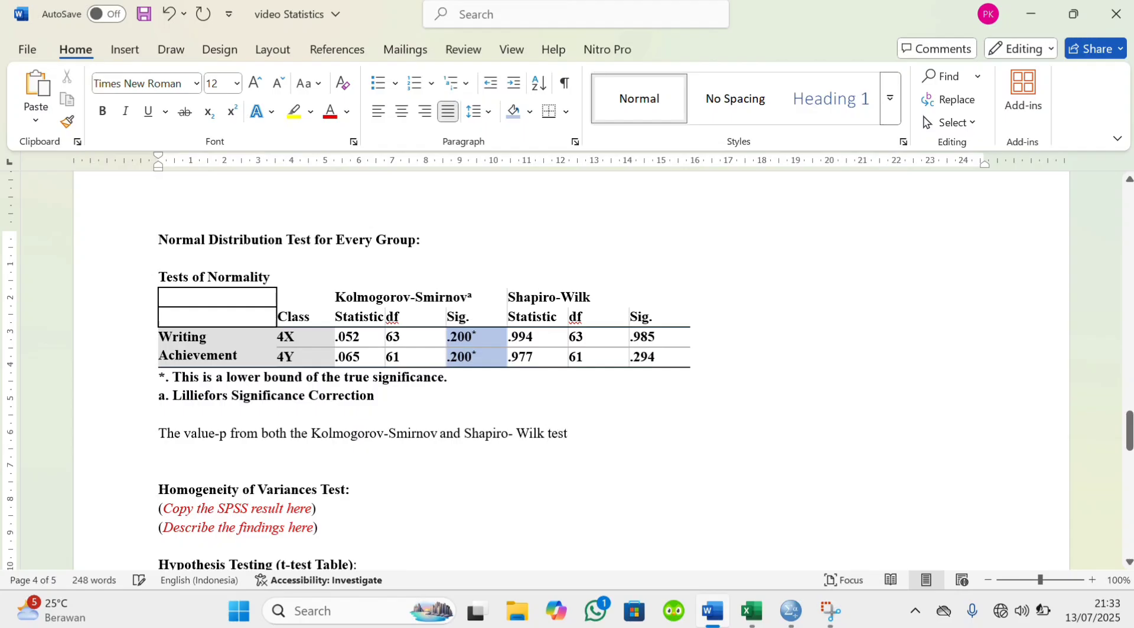
text(s are grfw)
Extend the findings sentence with "are greater than 0.05 for"
key(BackSpace)
text(ter tha)
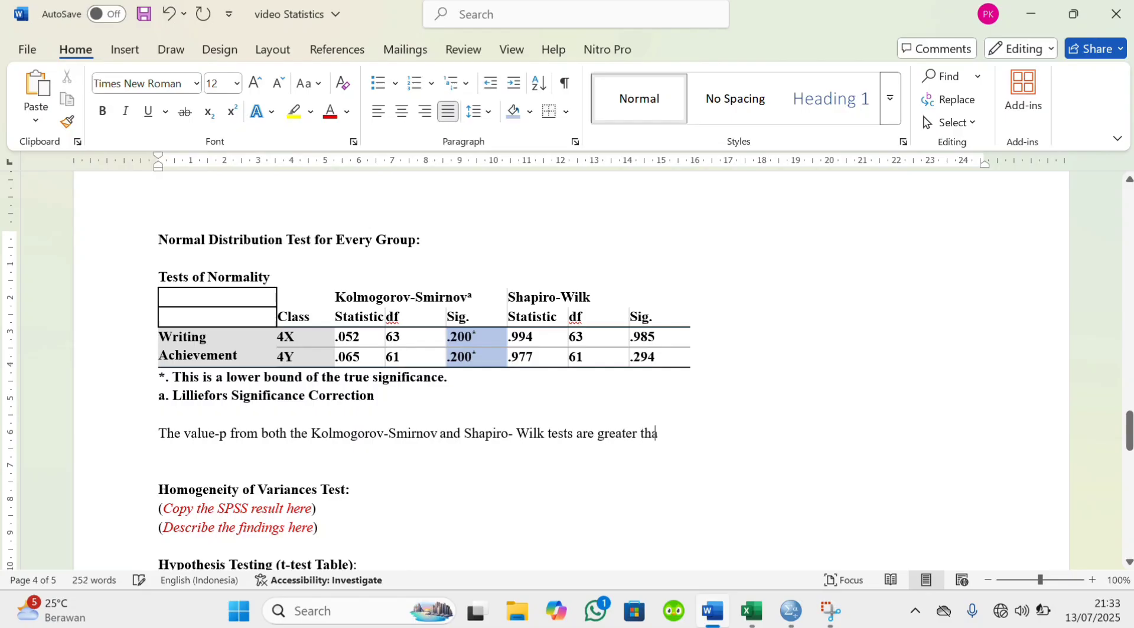
text(n 0.05 for v)
Add "both Class 4X and 4Y" to the end of the findings sentence
key(BackSpace)
text(both)
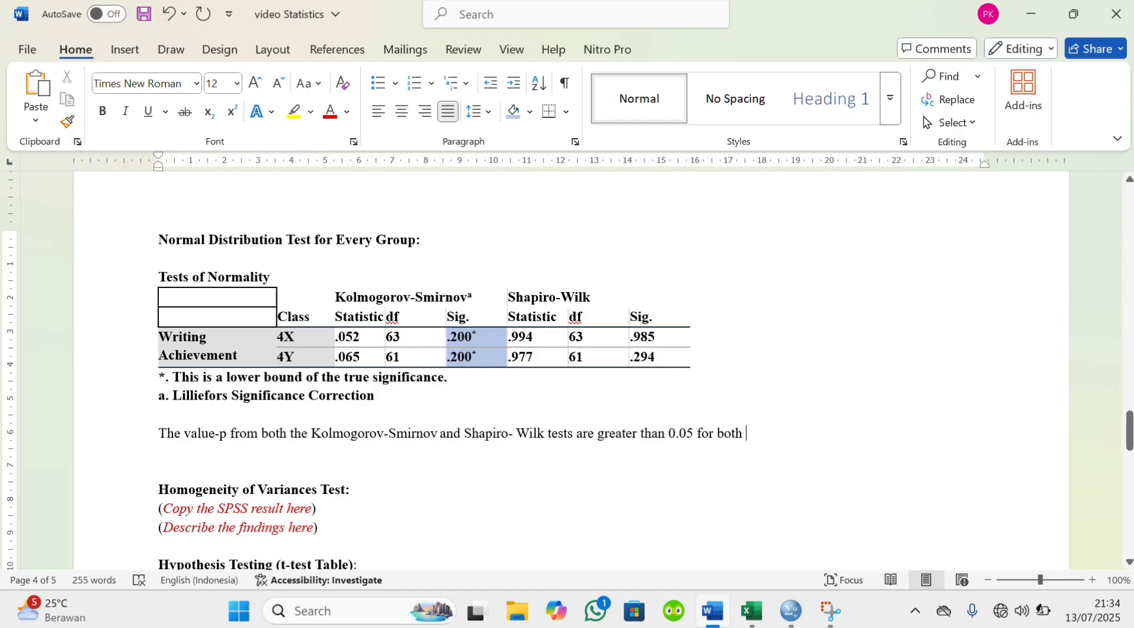
text( Class 4X and 4Y)
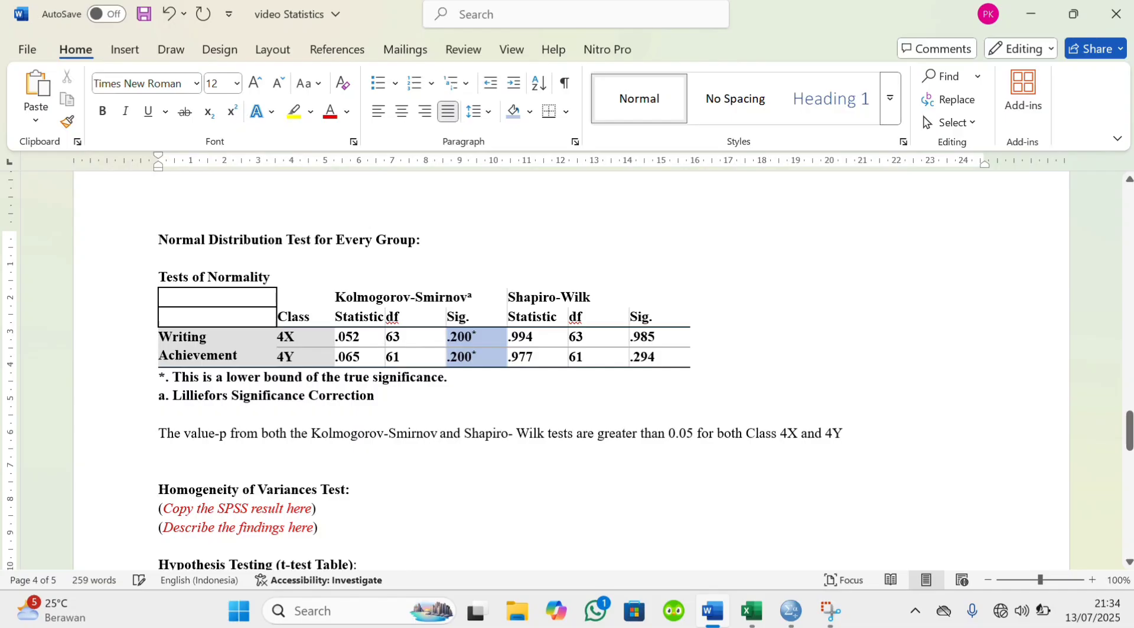
text(,indicating)
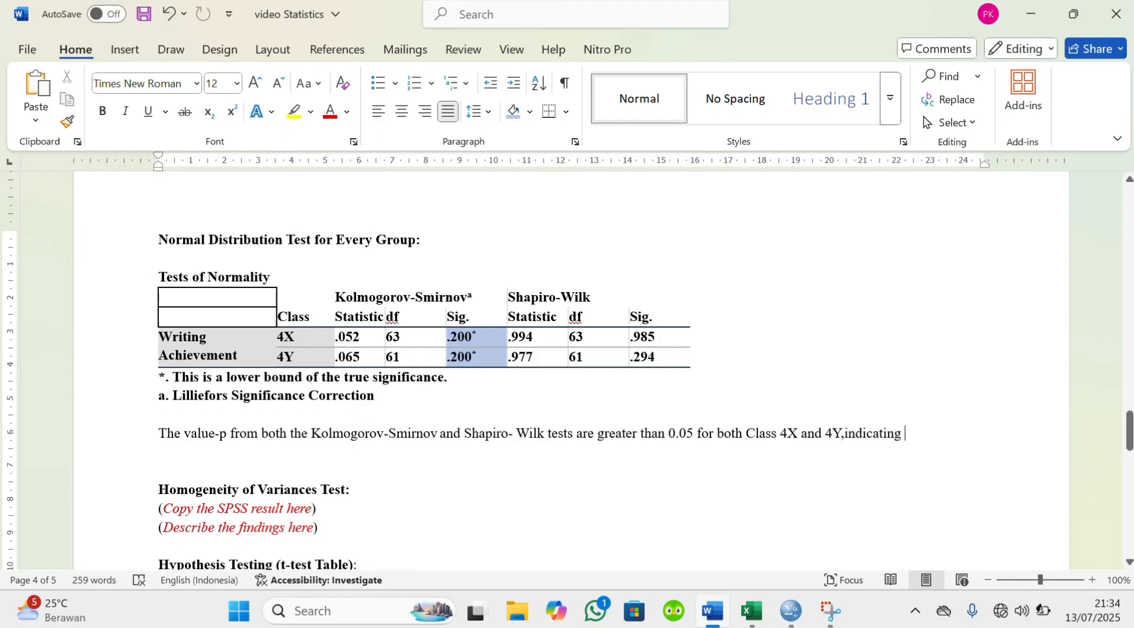
text( that the data)
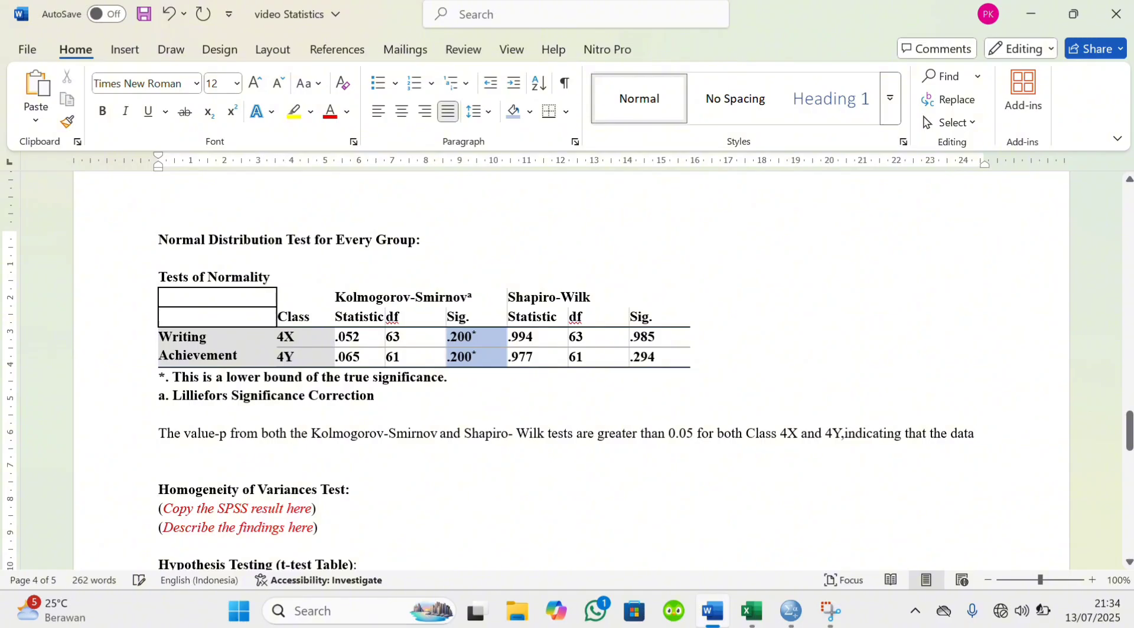
text( are)
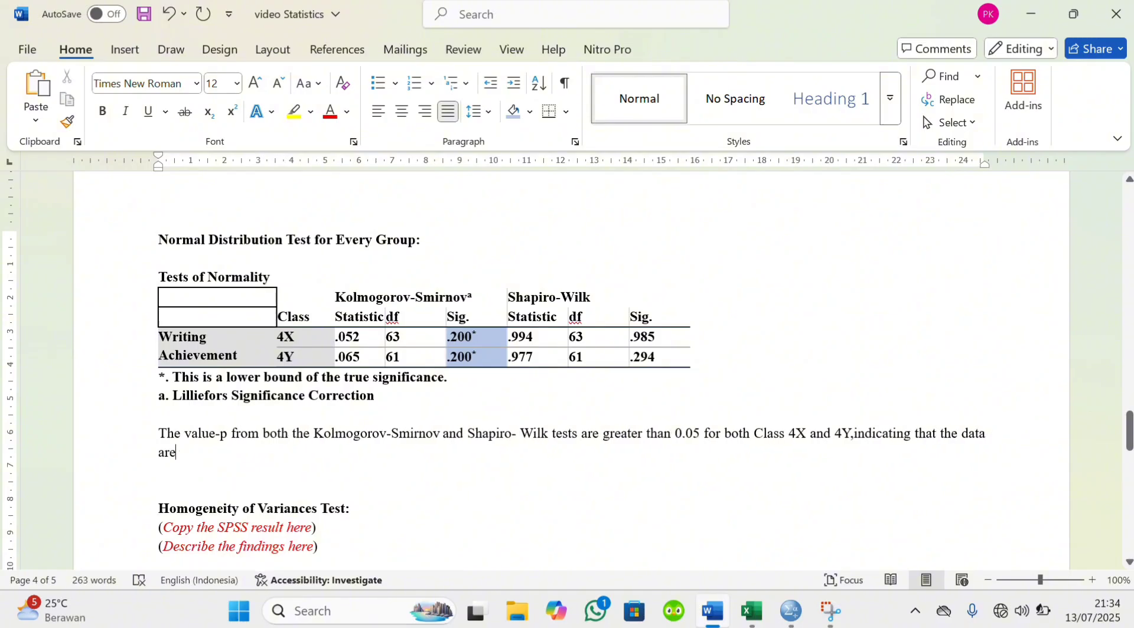
text( normally distributed)
Finish the normality findings sentence with "normally distributed."
scroll(567, 383, down, 1)
text(.)
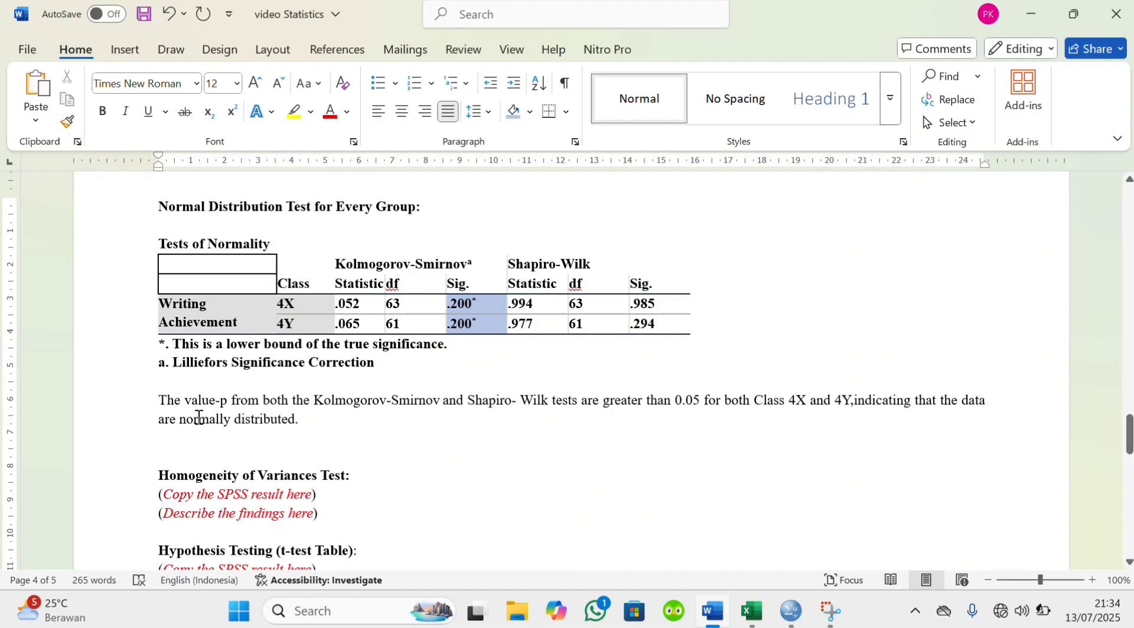
Switch to the SPSS output and look through the homogeneity table, histograms and stem-and-leaf plots after Tests of Normality
scroll(284, 452, down, 5)
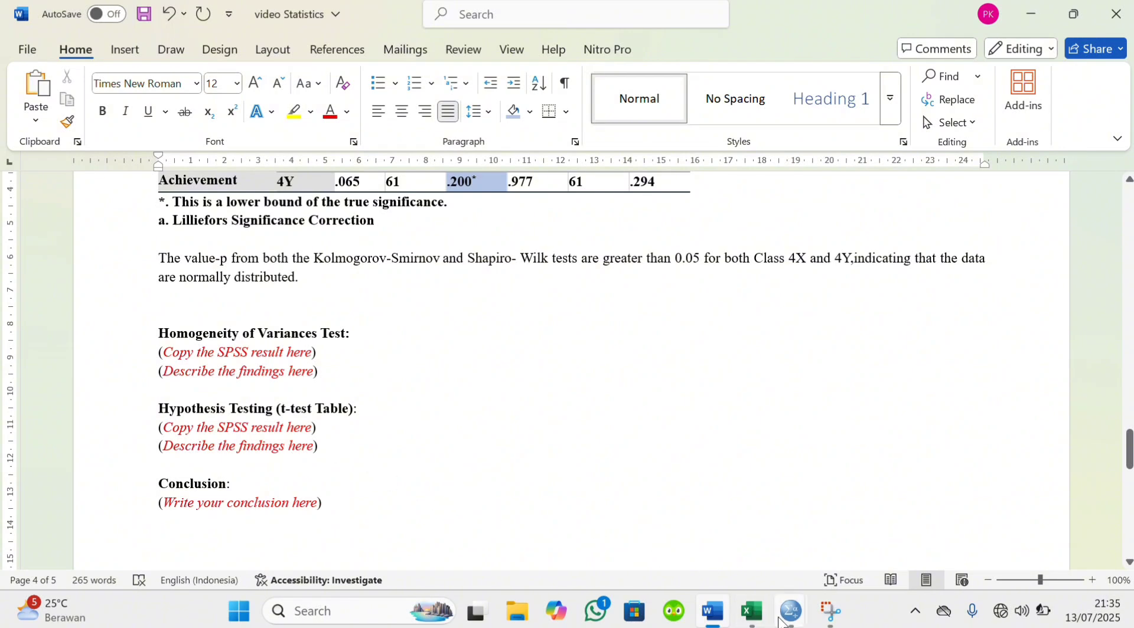
mouse_move(788, 614)
click(930, 540)
scroll(764, 423, down, 7)
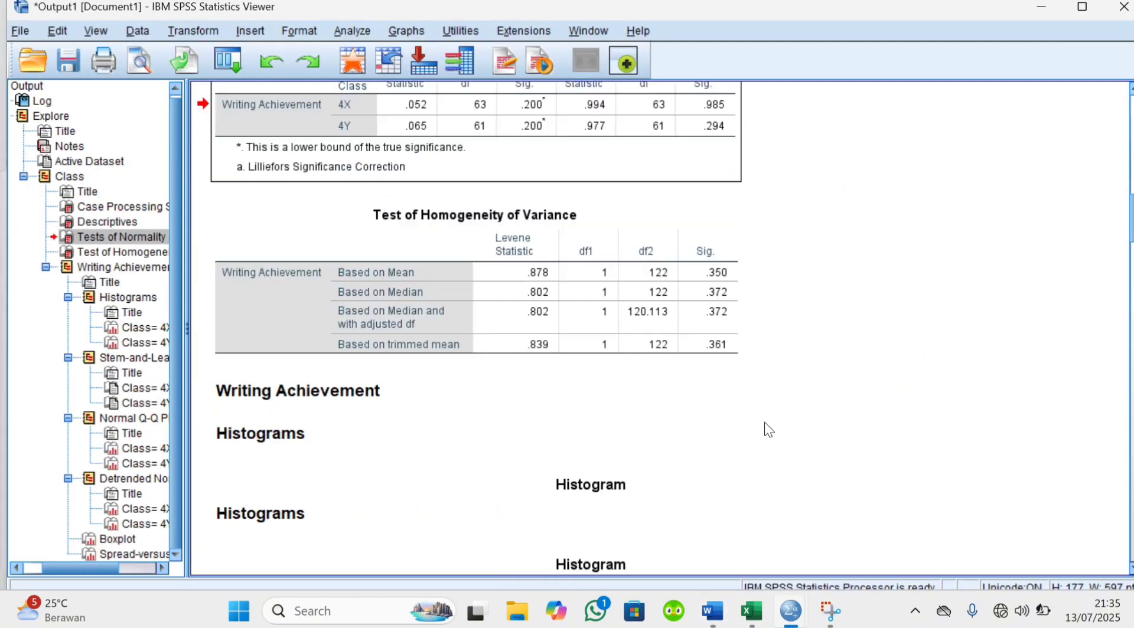
scroll(764, 423, down, 5)
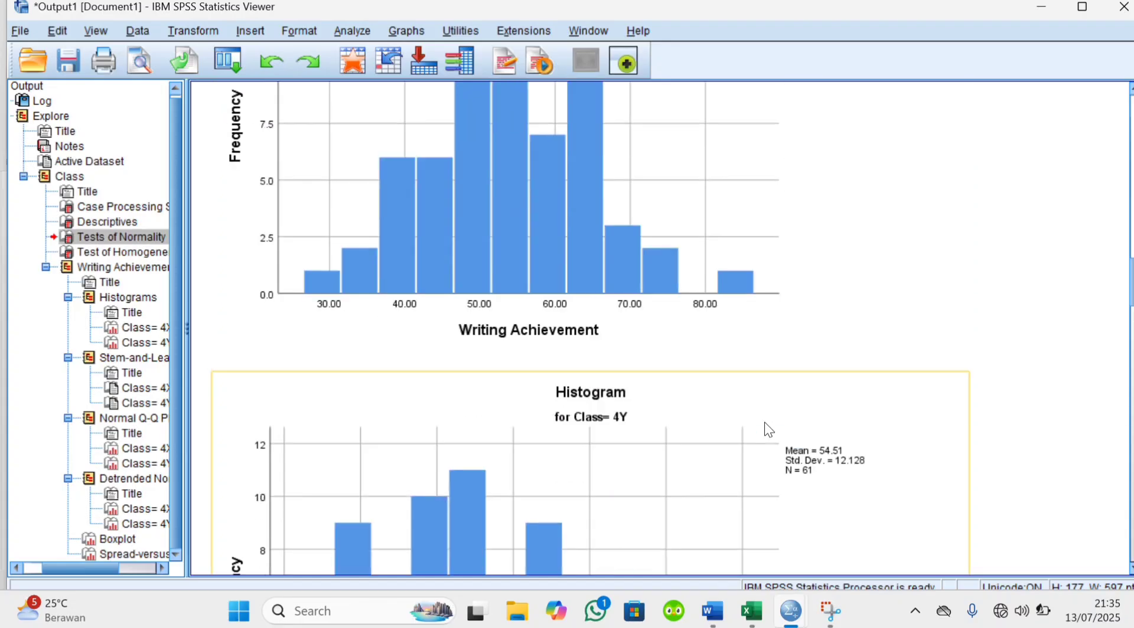
scroll(764, 422, down, 1)
scroll(764, 423, down, 3)
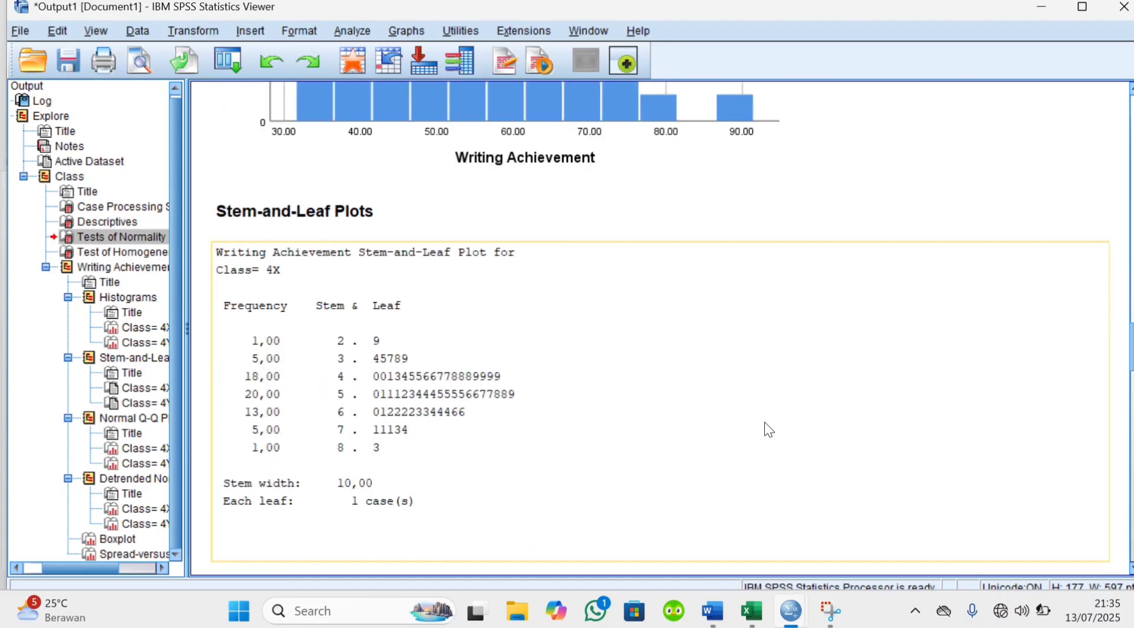
scroll(764, 422, up, 12)
scroll(764, 423, up, 3)
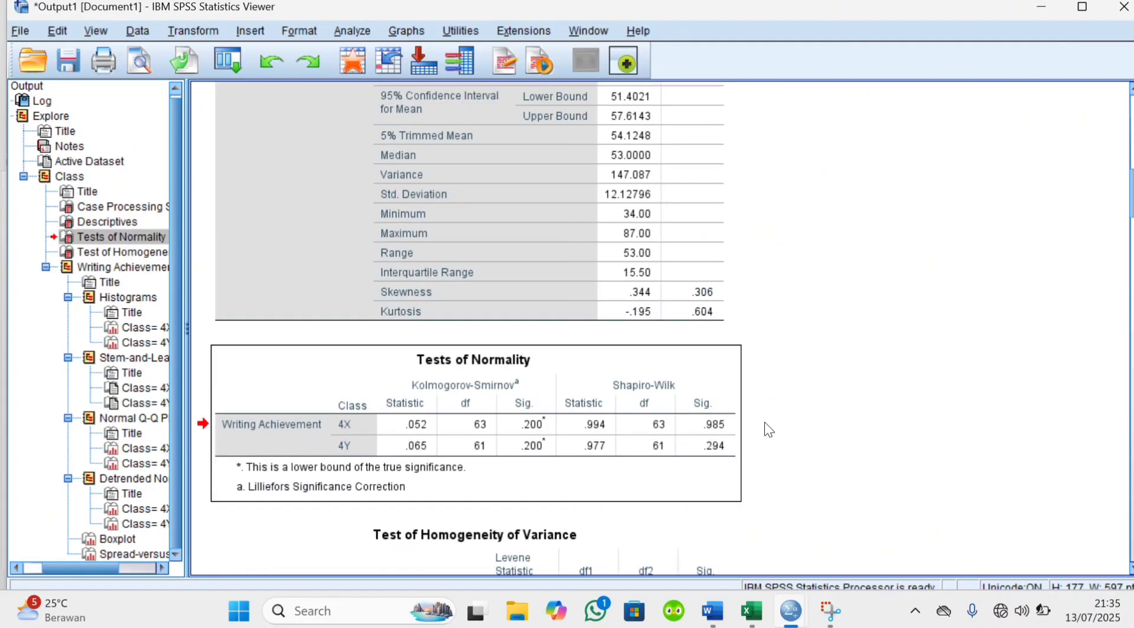
Copy the Tests of Normality table from the SPSS output and return to the Word report
click(735, 424)
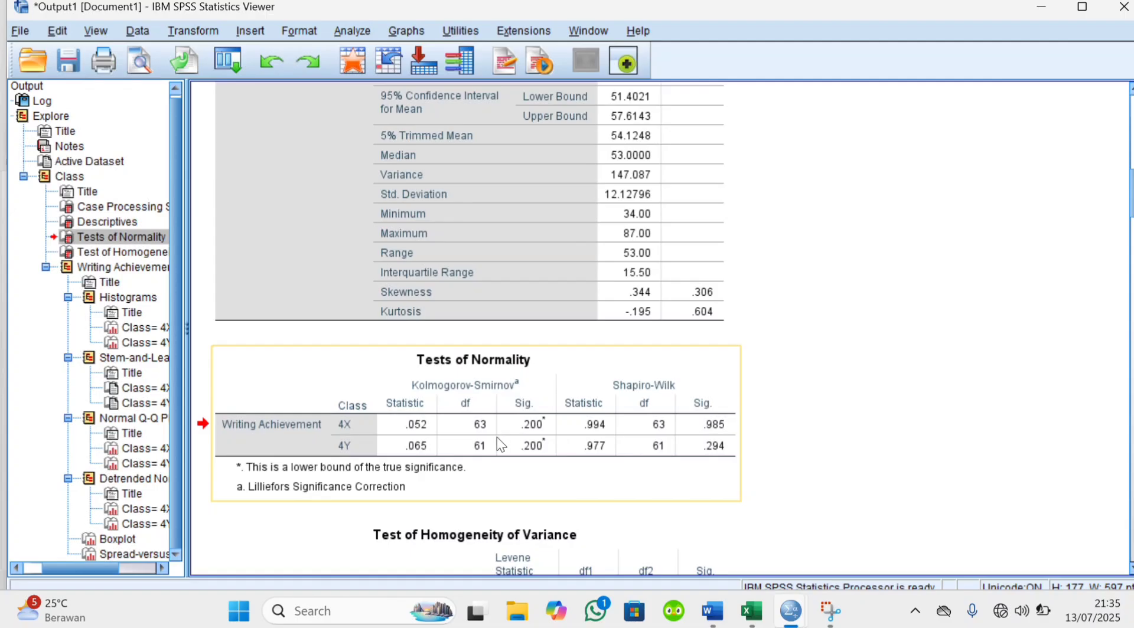
right_click(518, 427)
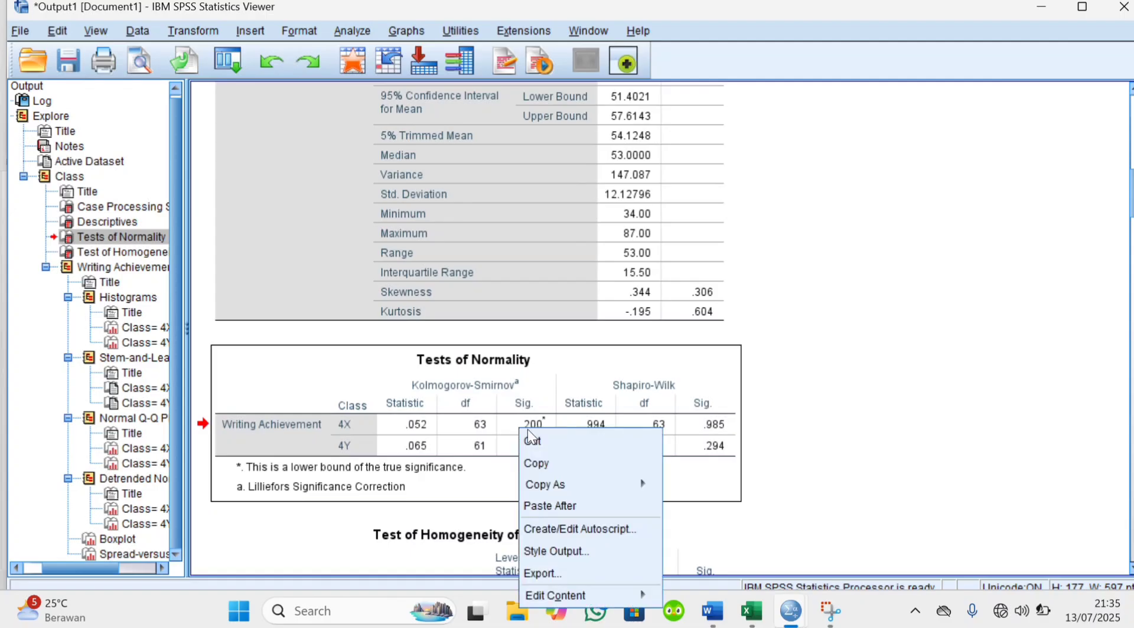
click(544, 463)
mouse_move(714, 618)
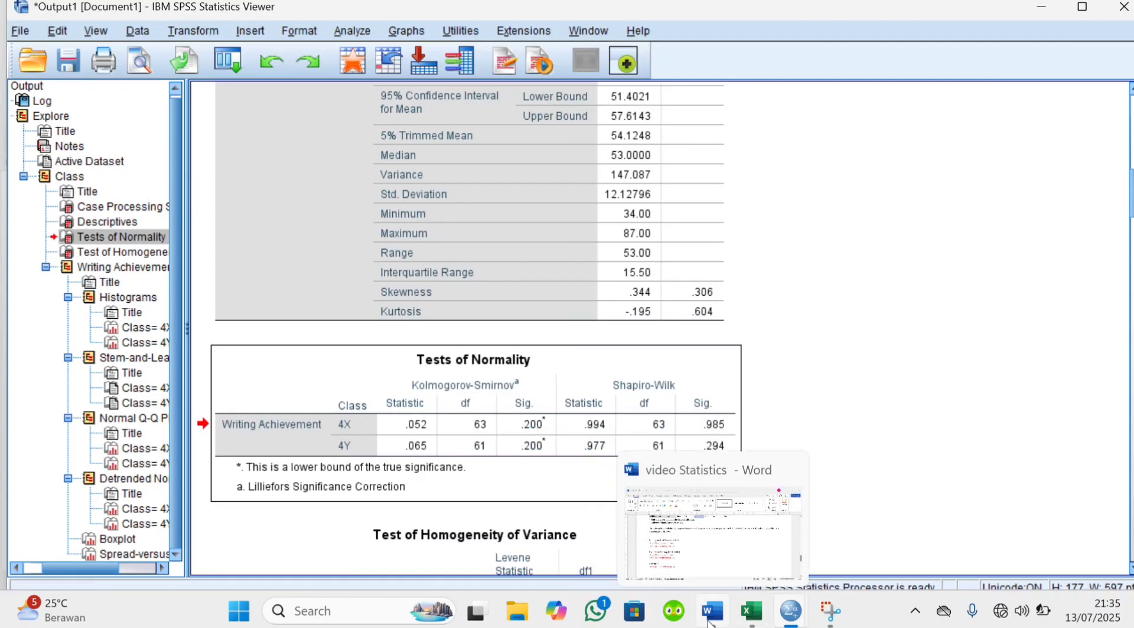
click(732, 536)
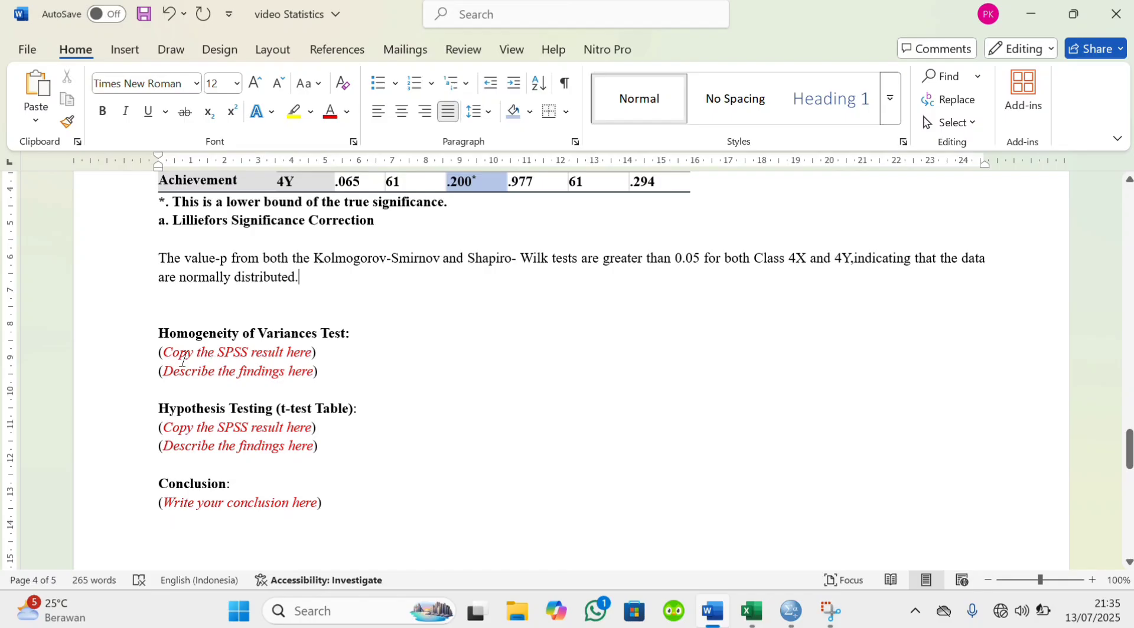
scroll(189, 354, up, 1)
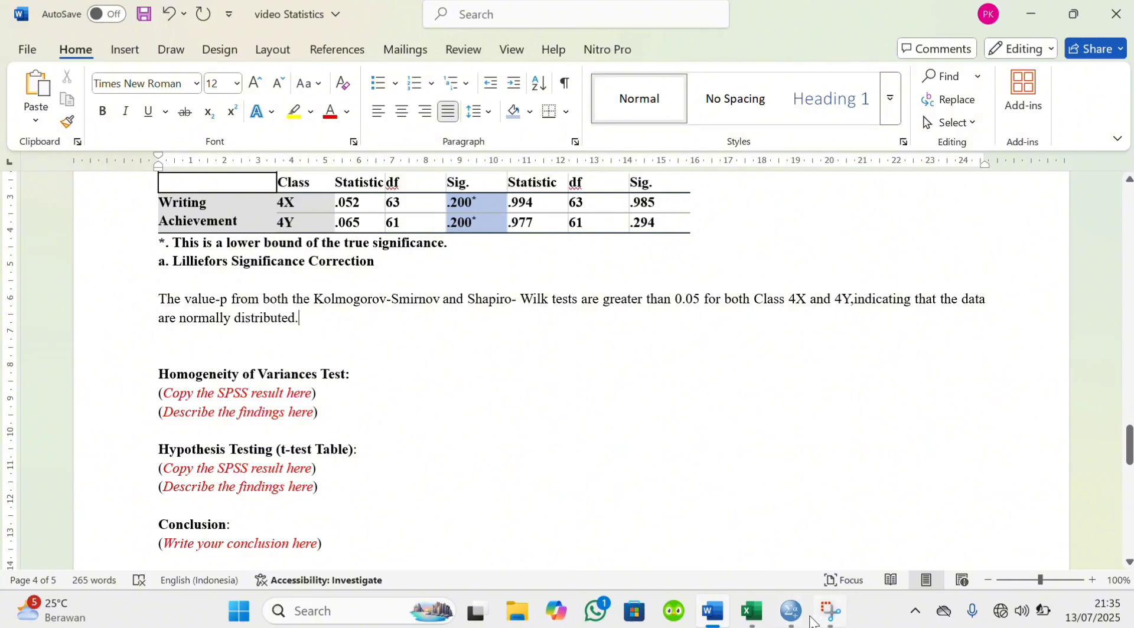
Switch to the SPSS output and copy the Test of Homogeneity of Variance table
mouse_move(791, 611)
click(933, 518)
scroll(597, 440, down, 3)
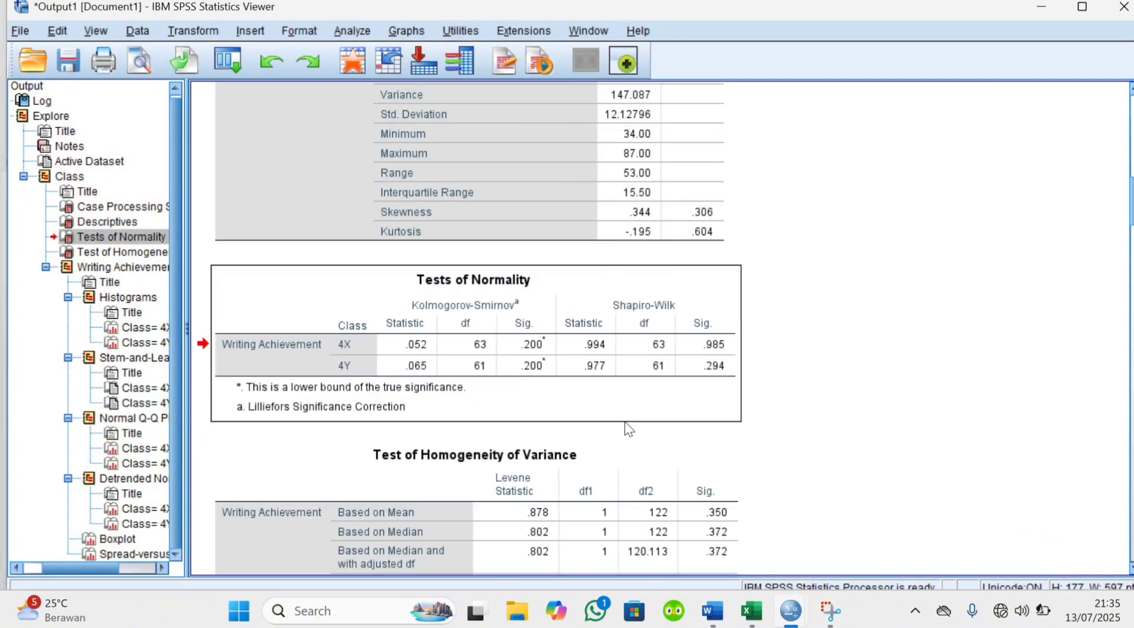
right_click(514, 465)
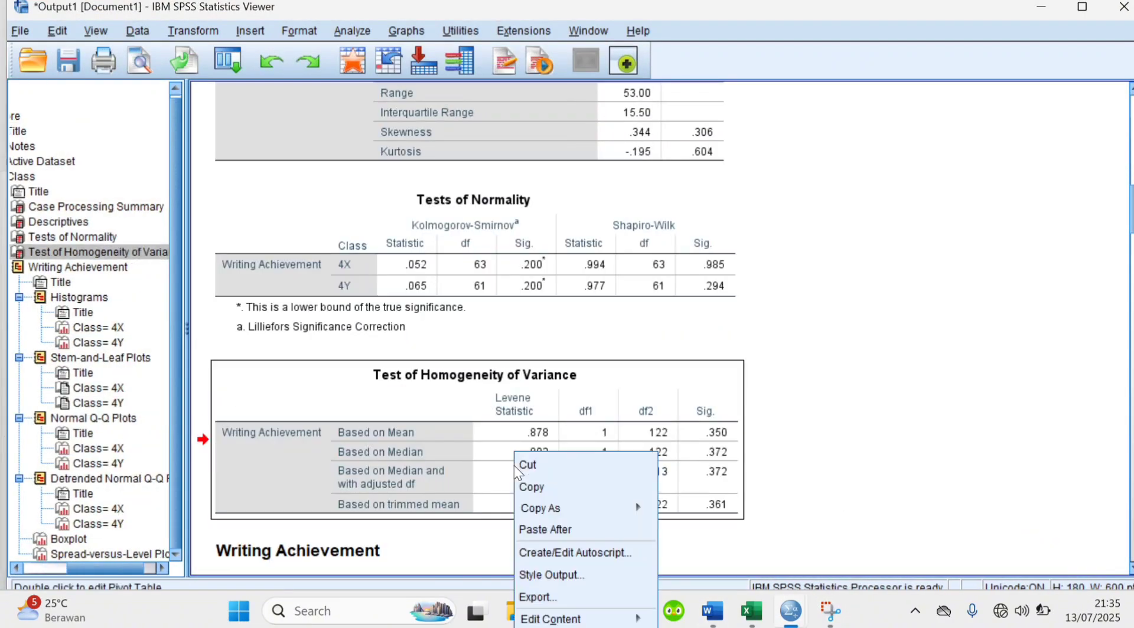
click(550, 487)
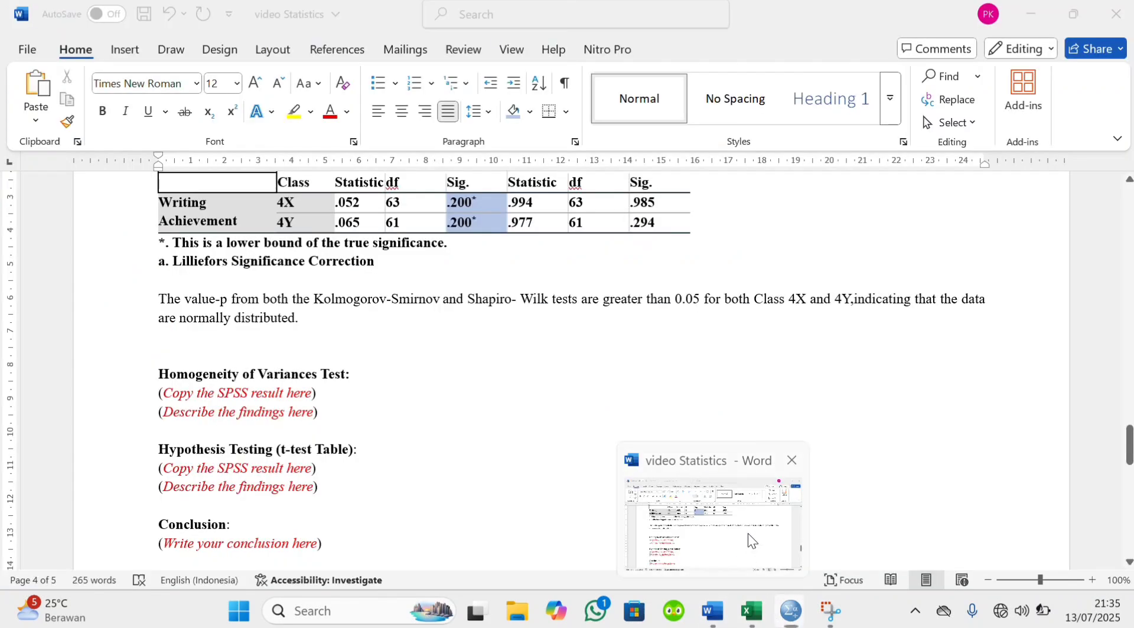
In the Word report, replace both placeholder lines under Homogeneity of Variances Test with the copied homogeneity table
click(749, 535)
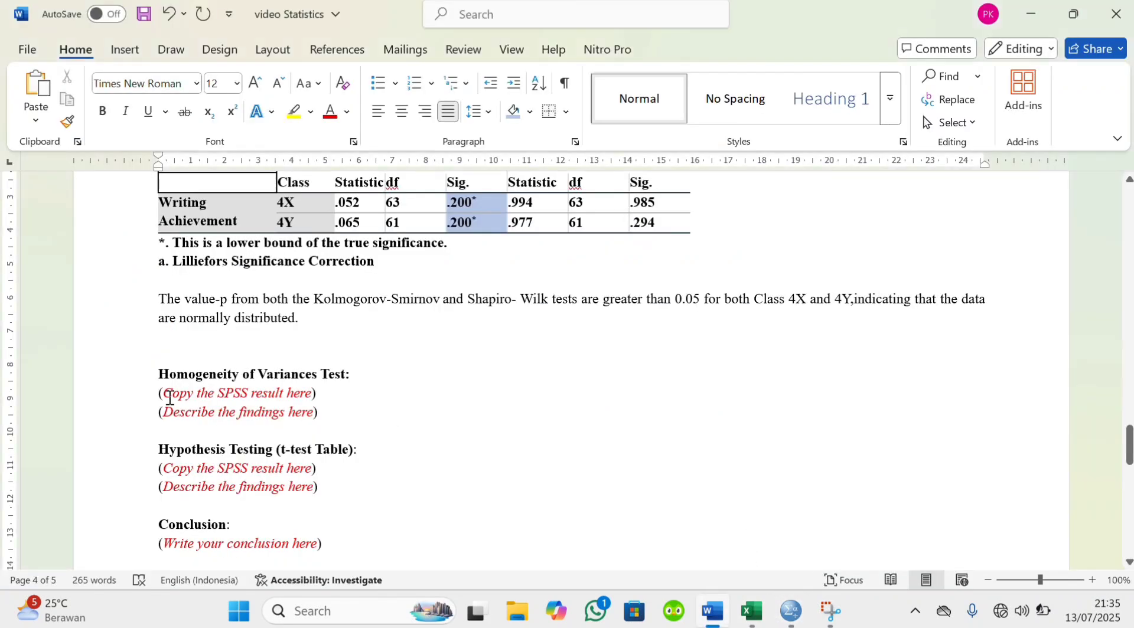
drag(159, 393, 325, 413)
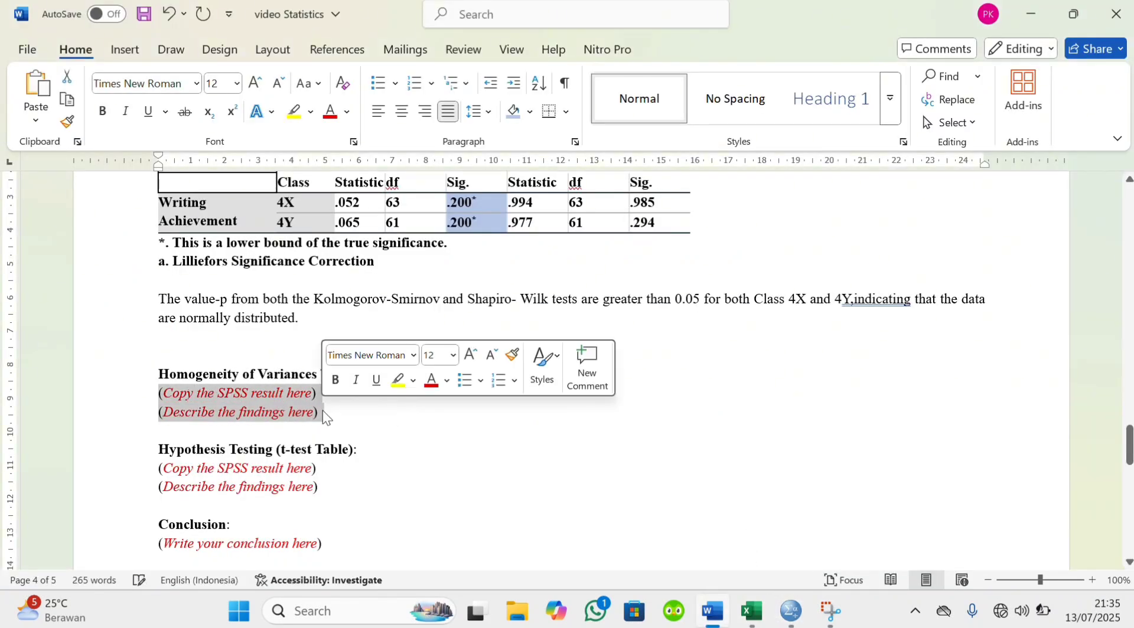
key(Delete)
key(ctrl+v)
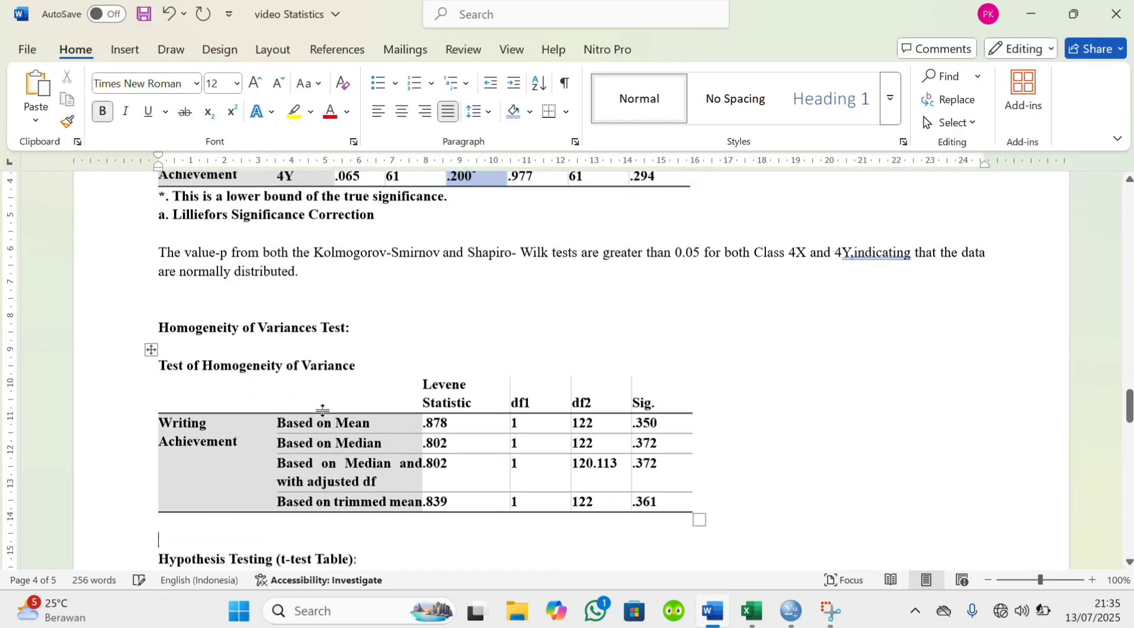
click(173, 347)
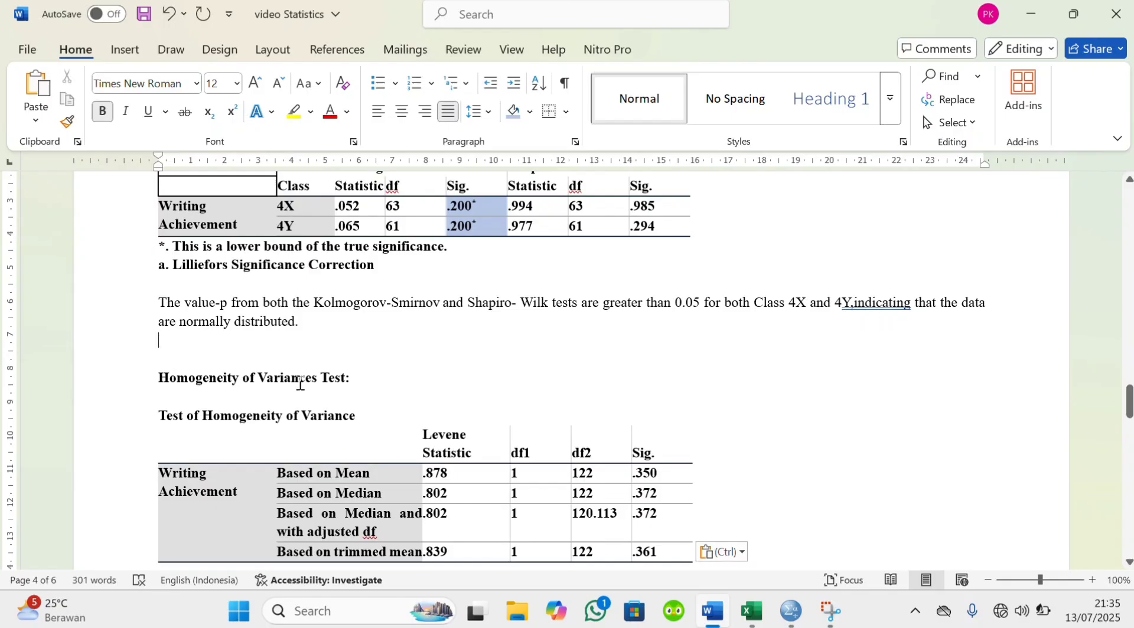
Switch to the SPSS output and add a normal distribution curve to the Class 4X histogram of Writing Achievement
mouse_move(790, 621)
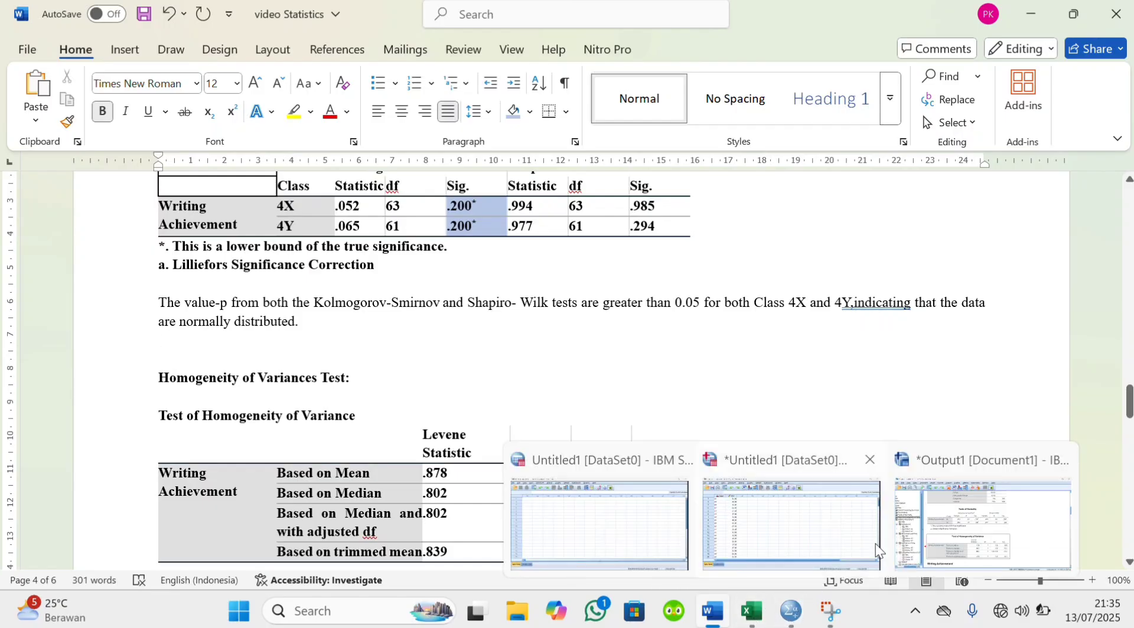
click(942, 523)
scroll(827, 435, down, 10)
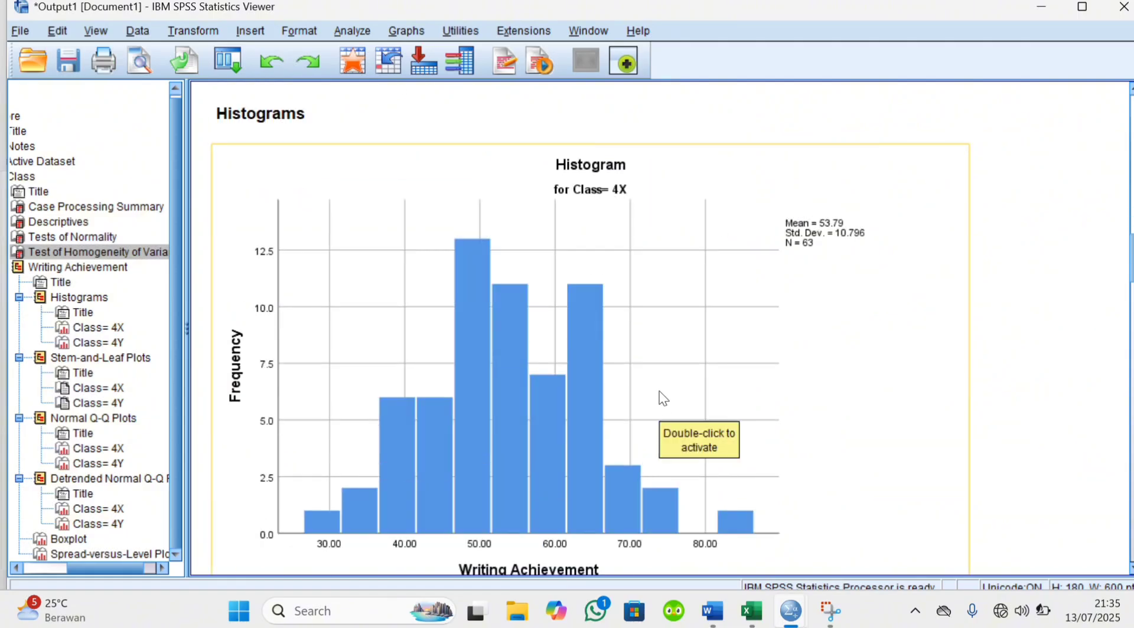
right_click(660, 382)
click(654, 355)
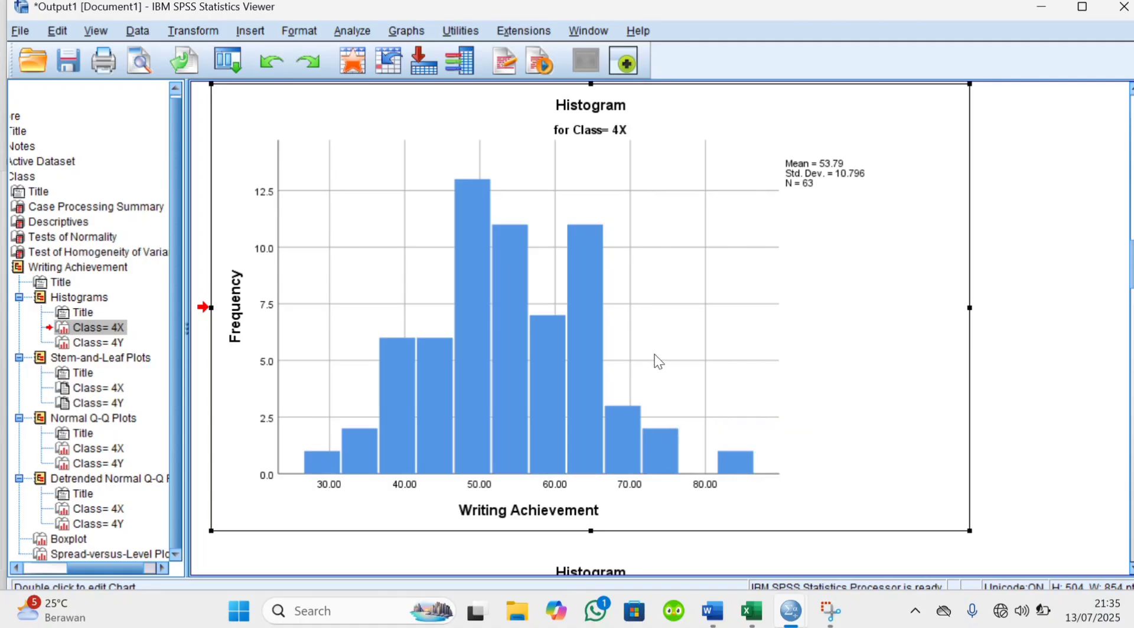
double_click(673, 354)
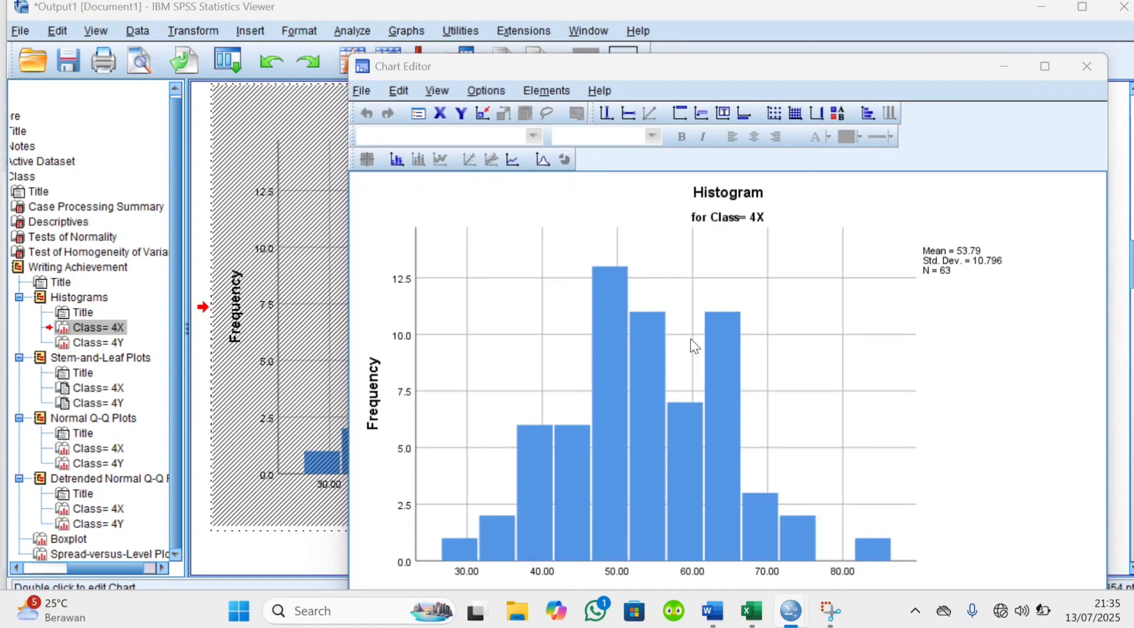
click(1120, 5)
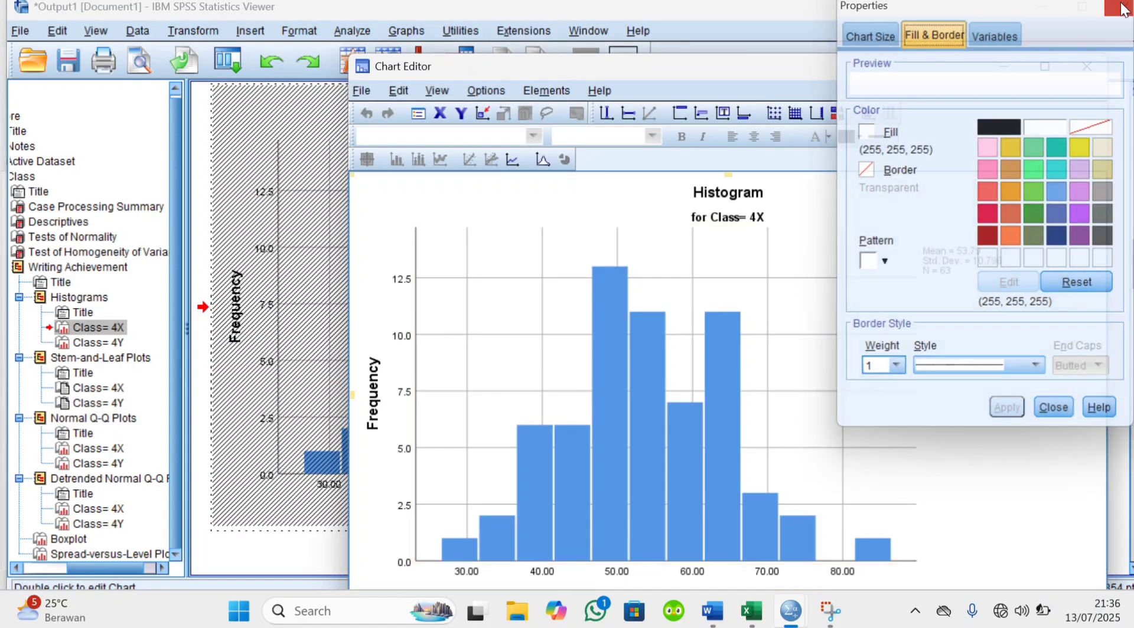
click(541, 157)
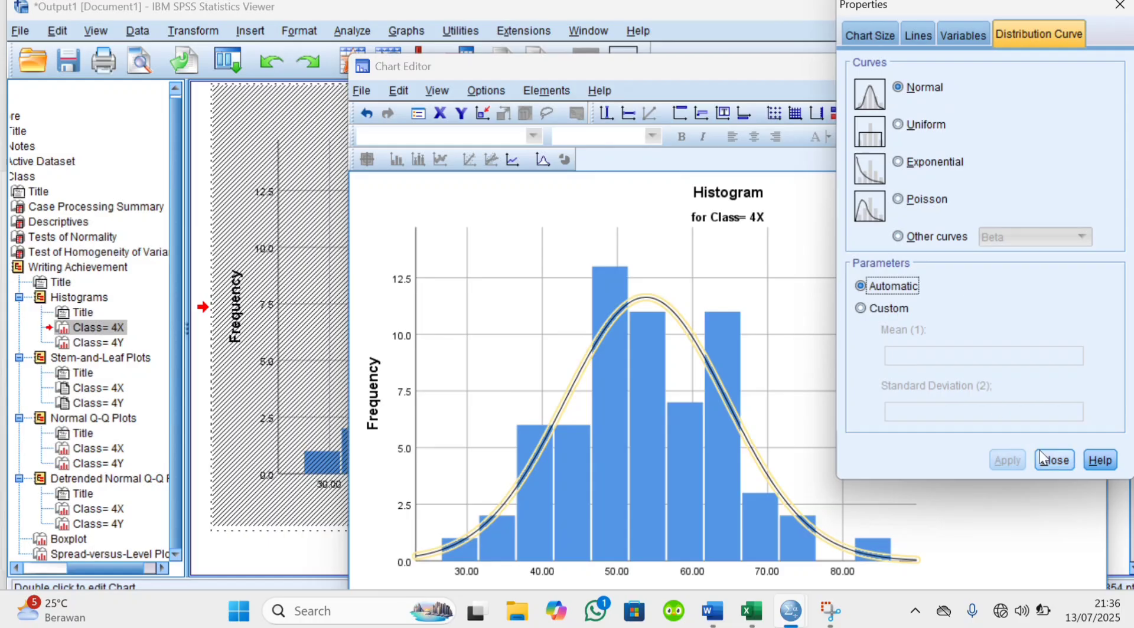
click(1052, 459)
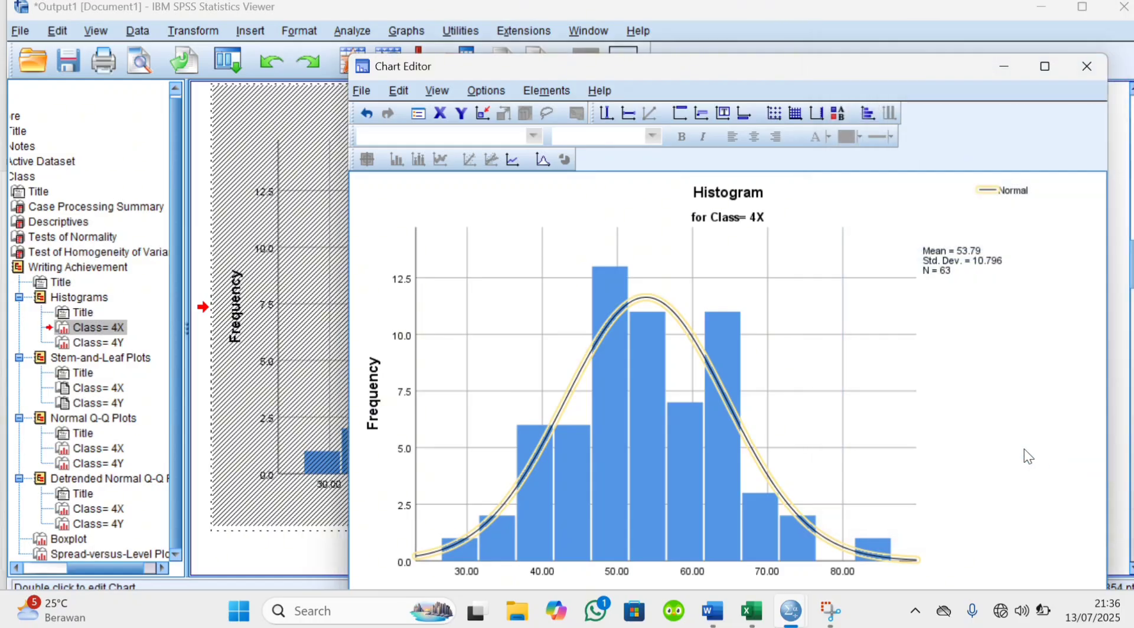
click(1099, 67)
Copy the Class 4X histogram into the Word report on a new line below the normality findings paragraph
right_click(519, 319)
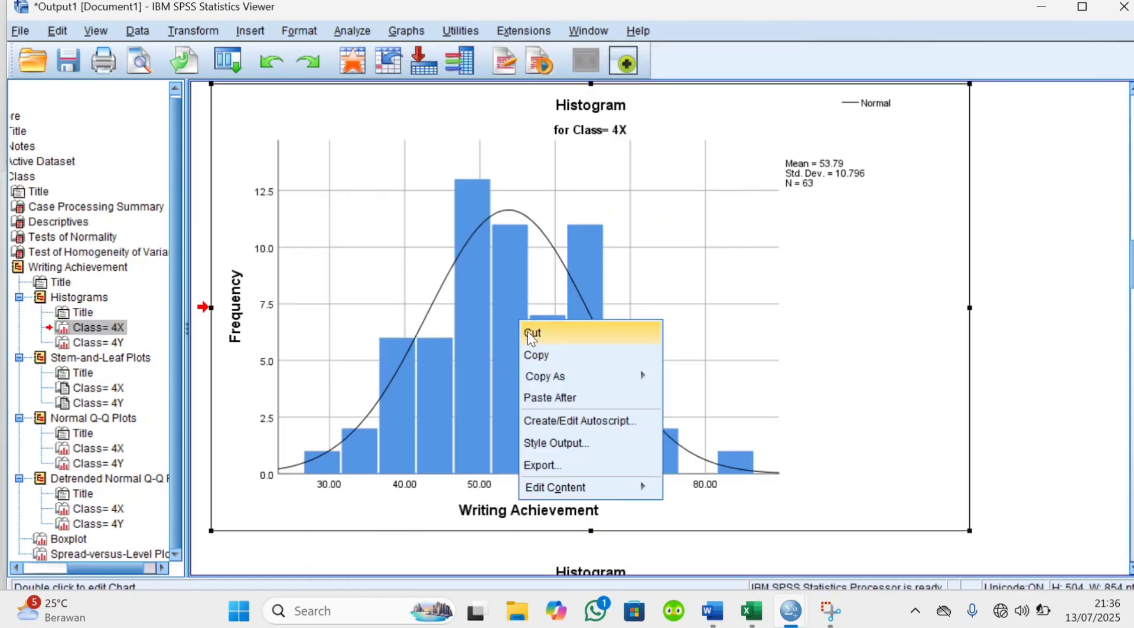
click(537, 354)
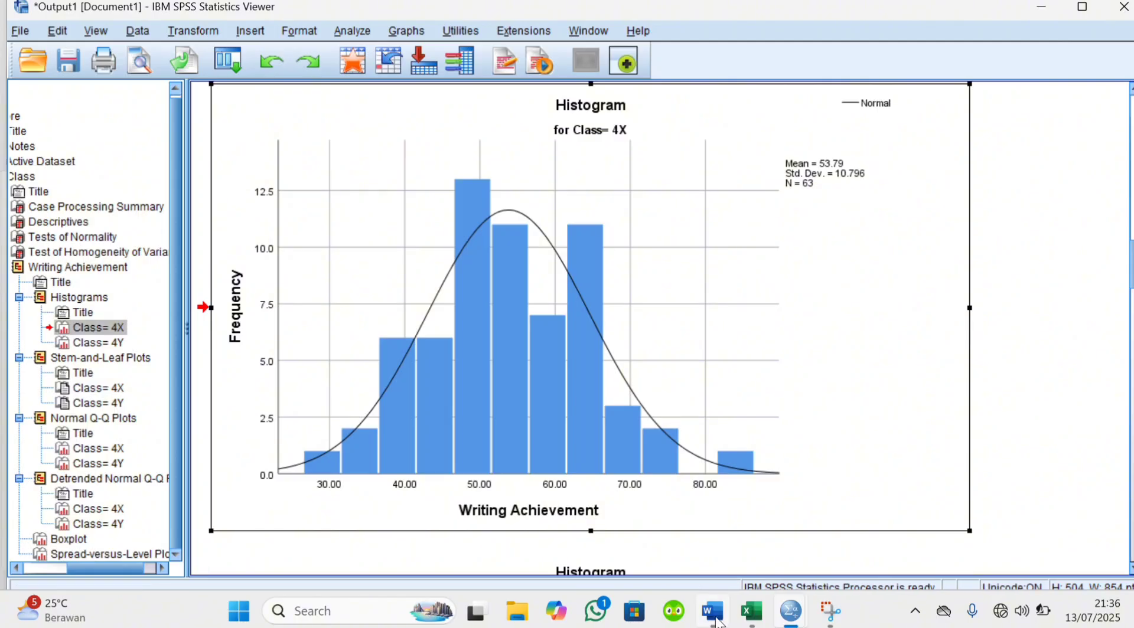
click(732, 534)
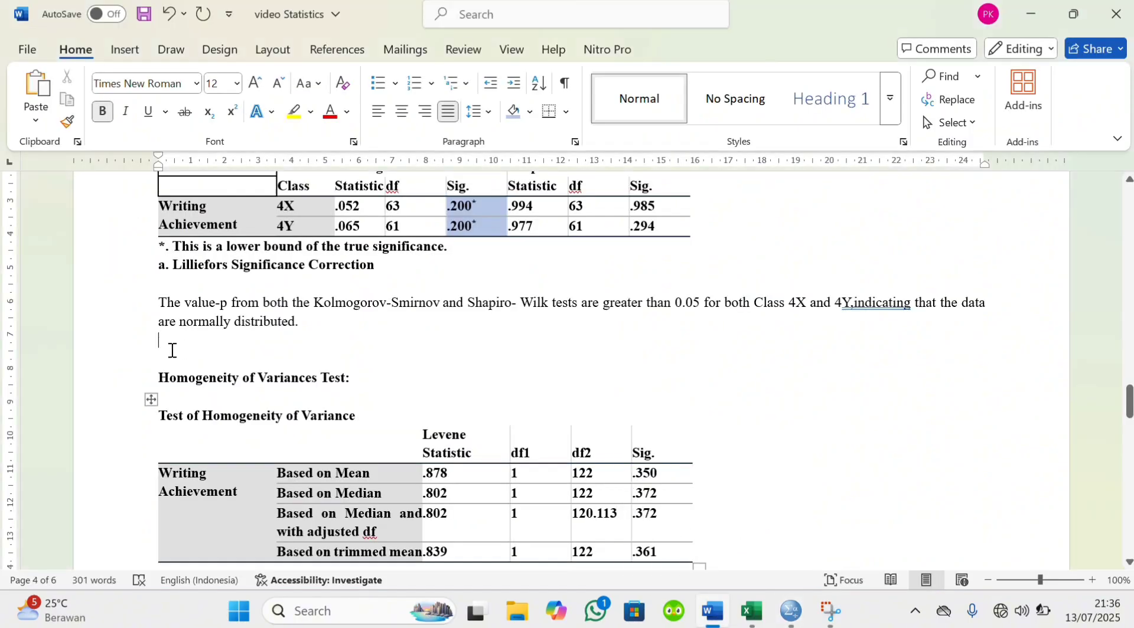
key(Return)
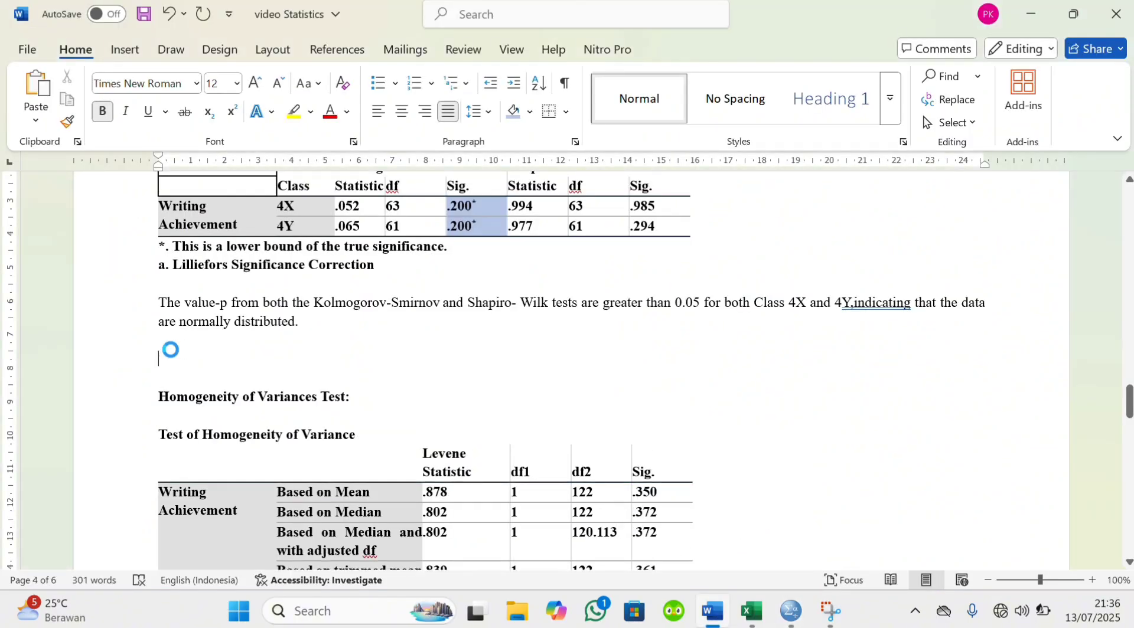
key(ctrl+v)
scroll(171, 352, up, 3)
scroll(171, 353, up, 4)
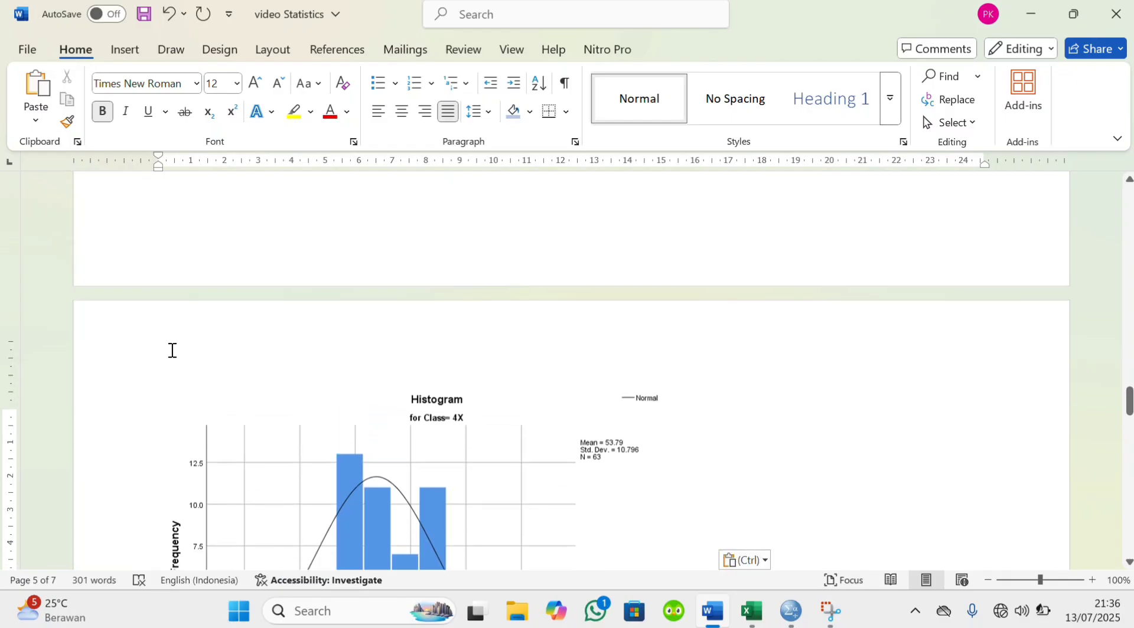
scroll(364, 466, down, 2)
scroll(364, 467, down, 4)
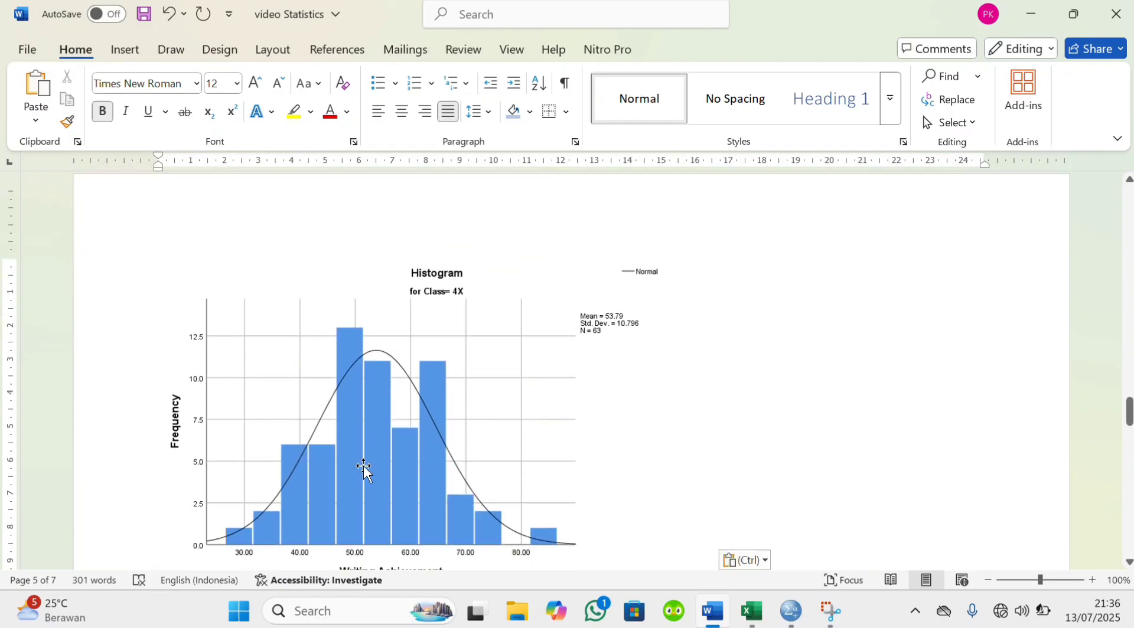
scroll(363, 466, down, 4)
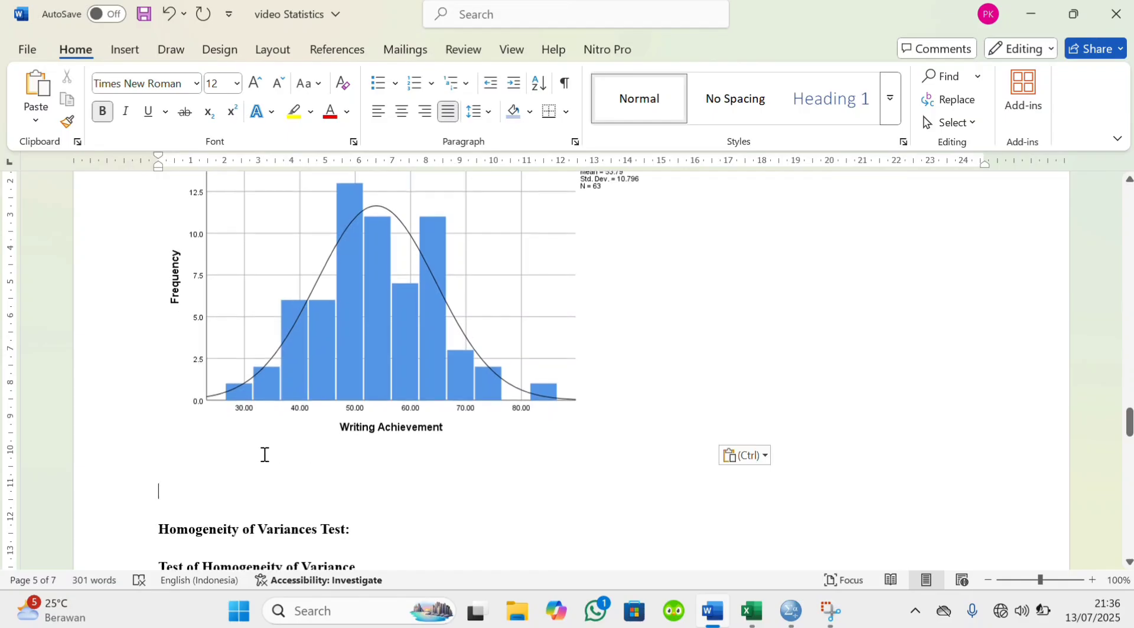
Switch back to the SPSS output and copy the Class 4Y histogram
mouse_move(794, 611)
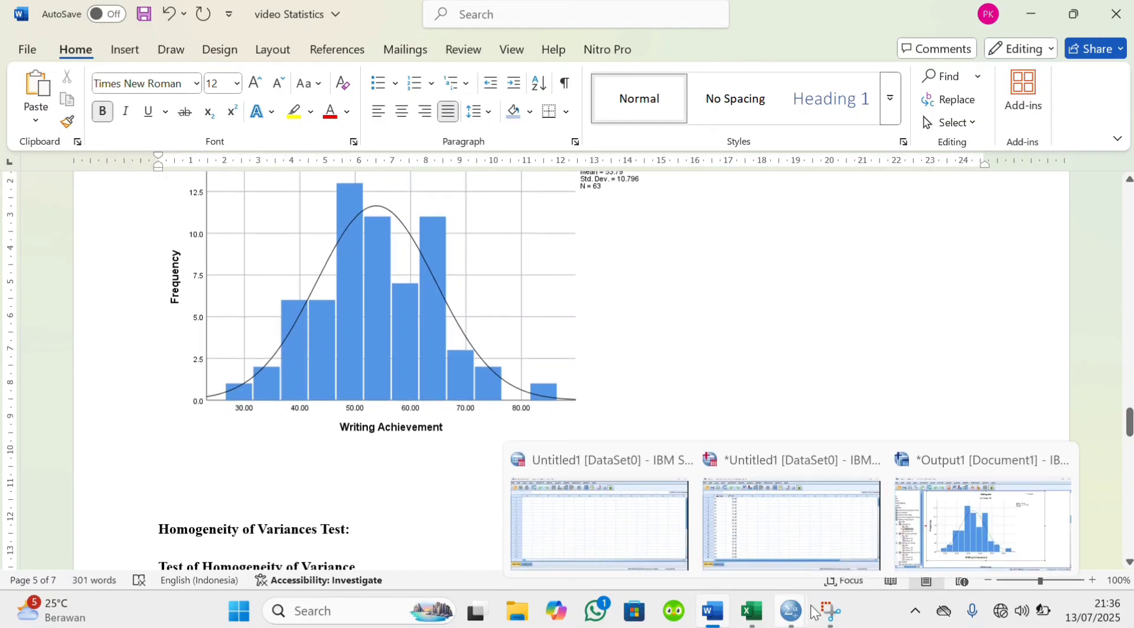
click(931, 529)
scroll(682, 420, down, 5)
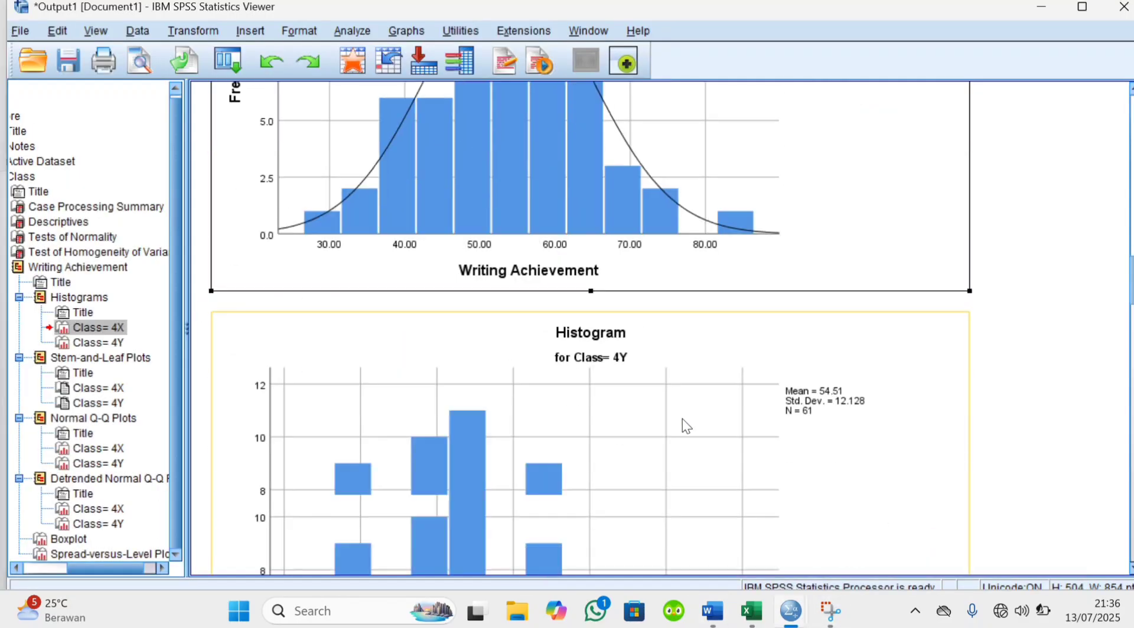
scroll(681, 419, down, 3)
scroll(682, 420, up, 3)
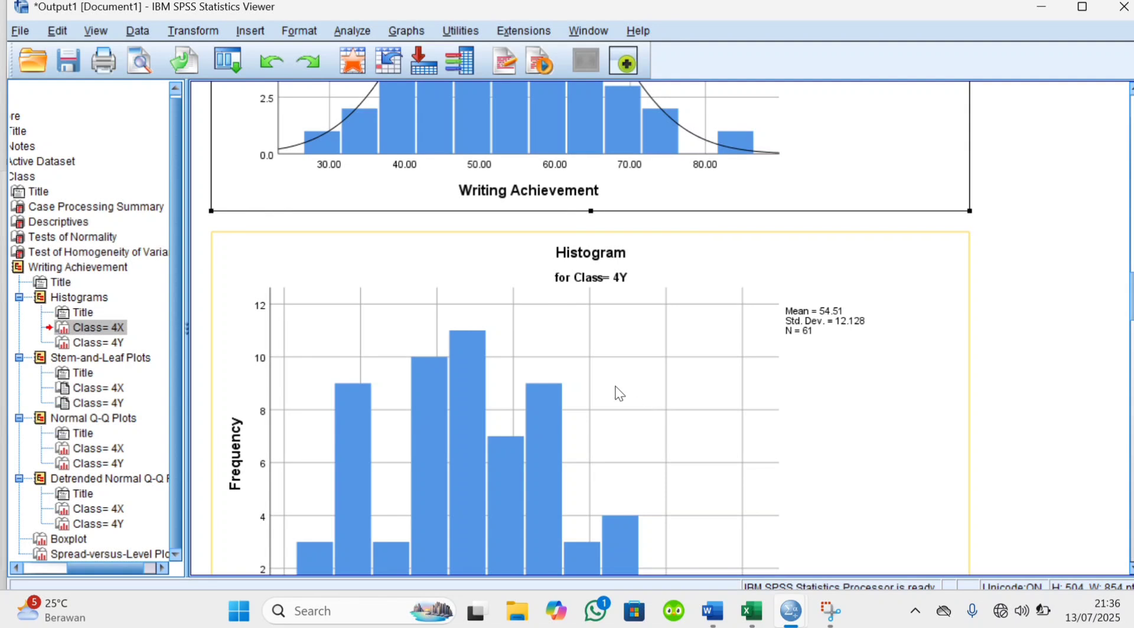
click(614, 385)
right_click(617, 390)
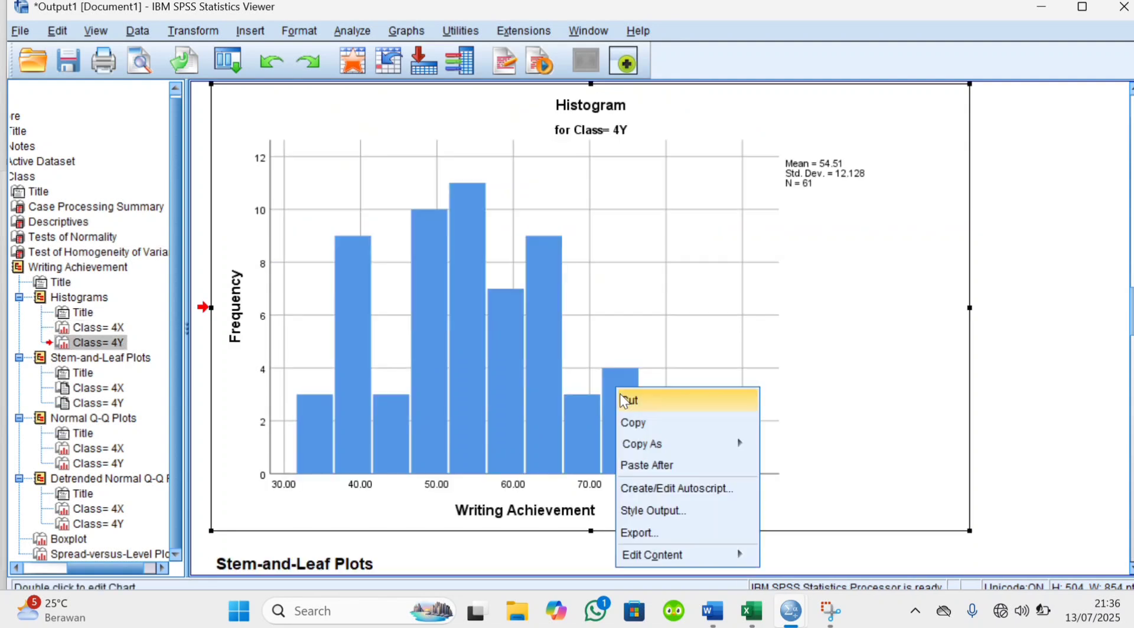
click(642, 424)
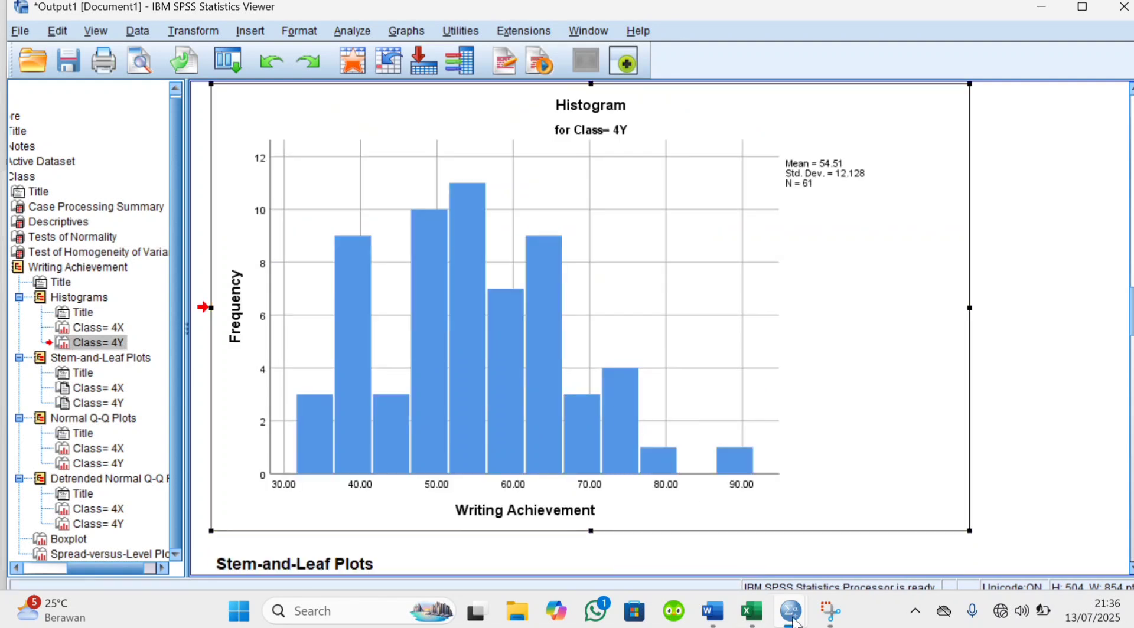
In the Word report, paste the Class 4Y histogram below the Class 4X histogram
mouse_move(798, 614)
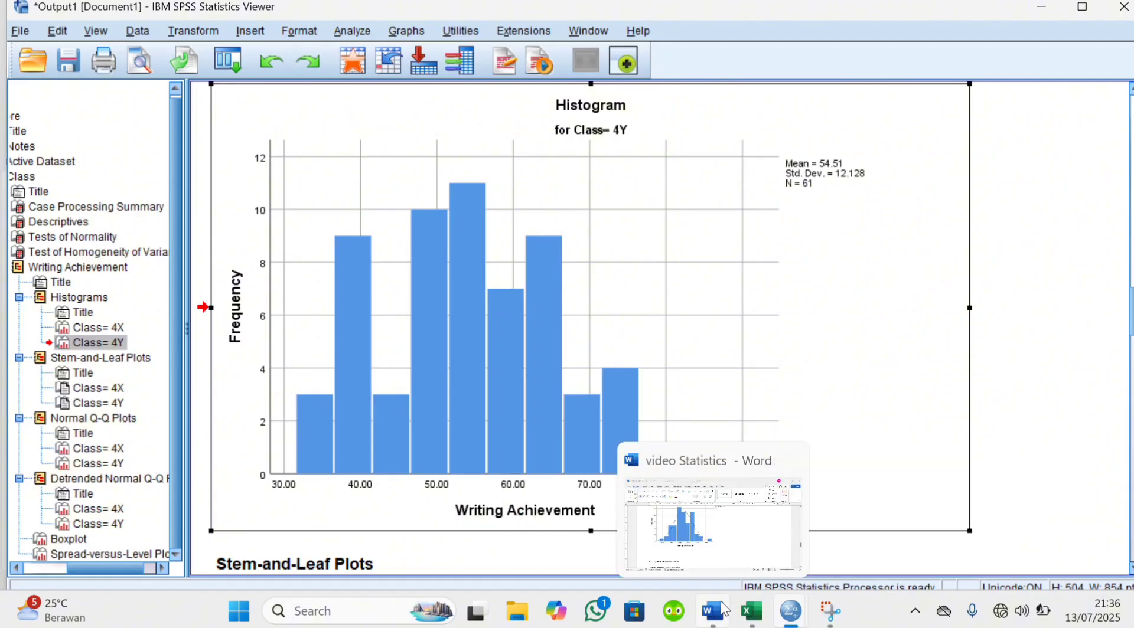
click(727, 552)
scroll(405, 454, down, 2)
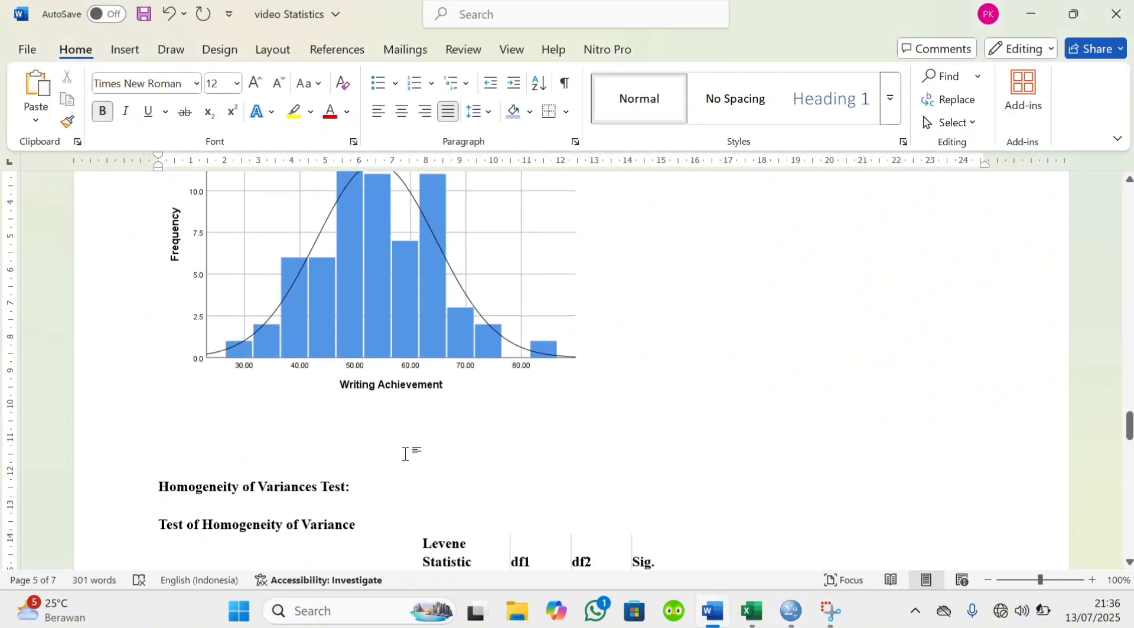
click(176, 440)
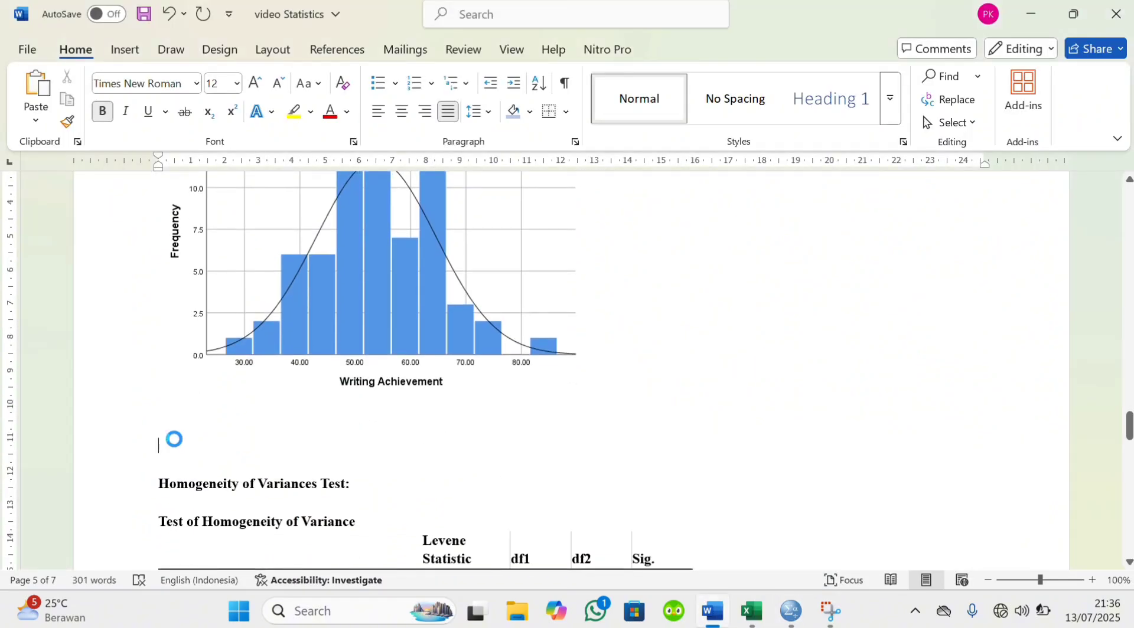
key(ctrl+v)
scroll(176, 441, down, 2)
scroll(176, 442, down, 4)
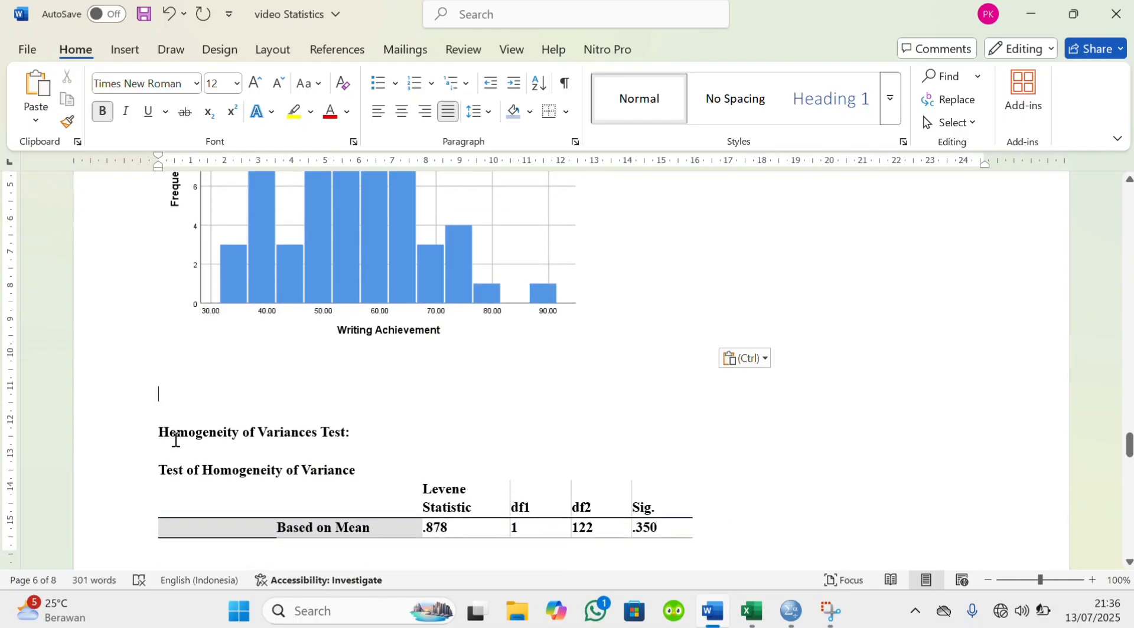
Insert four blank lines above the Homogeneity of Variances Test heading to move the heading and its table to the next page
scroll(176, 440, down, 12)
scroll(175, 439, up, 5)
click(162, 271)
key(Return)
key(Return)
key(Return)
key(Return)
scroll(572, 372, down, 10)
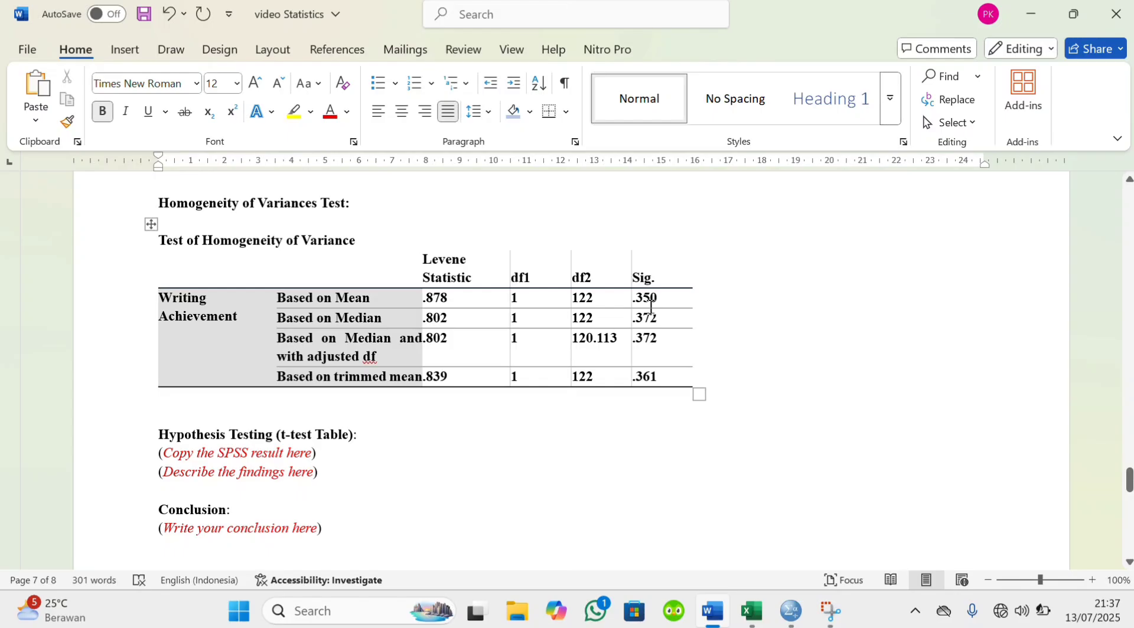
Shade the Sig. header and its Based on Mean value light blue in the homogeneity table
drag(640, 281, 653, 299)
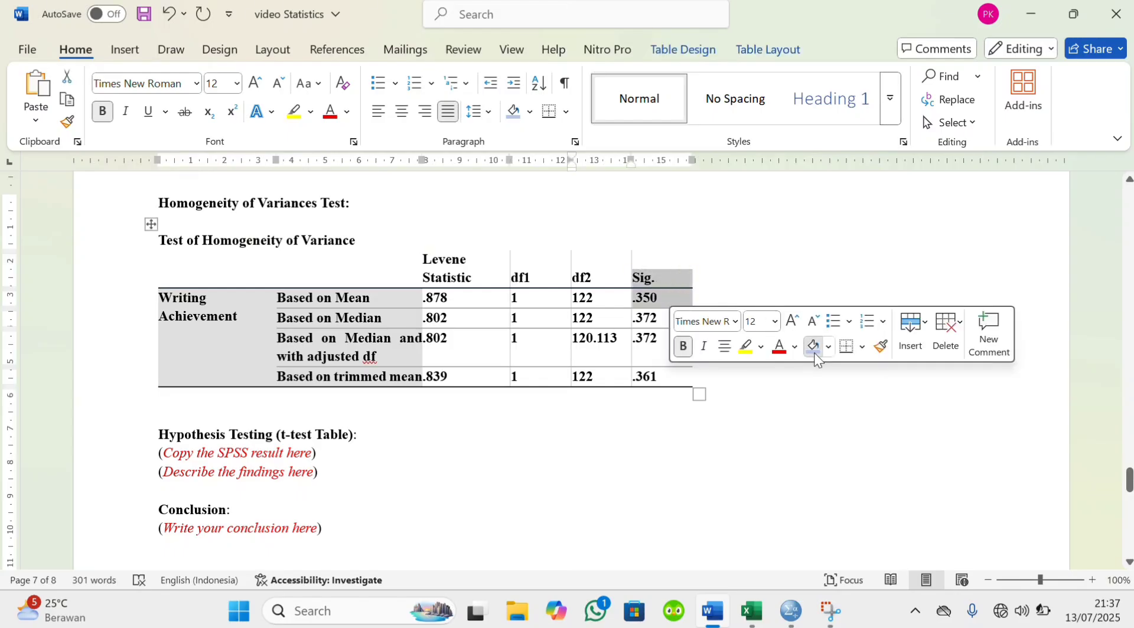
click(813, 351)
click(448, 404)
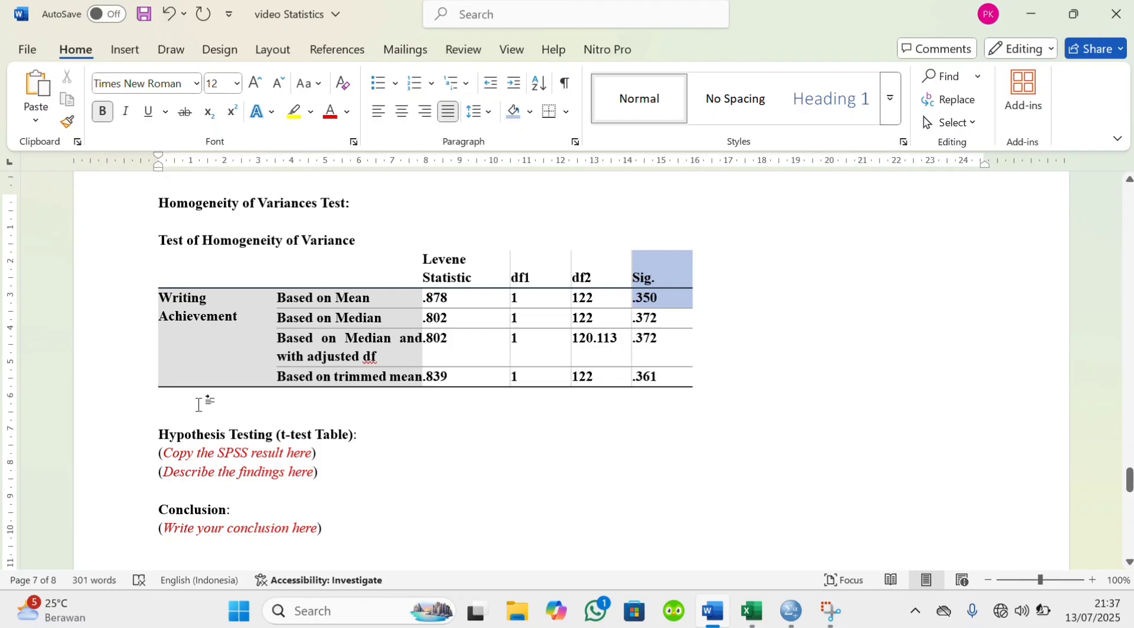
On a new non-bold line below the homogeneity table, write "The p-value is greater than 0.05"
key(Return)
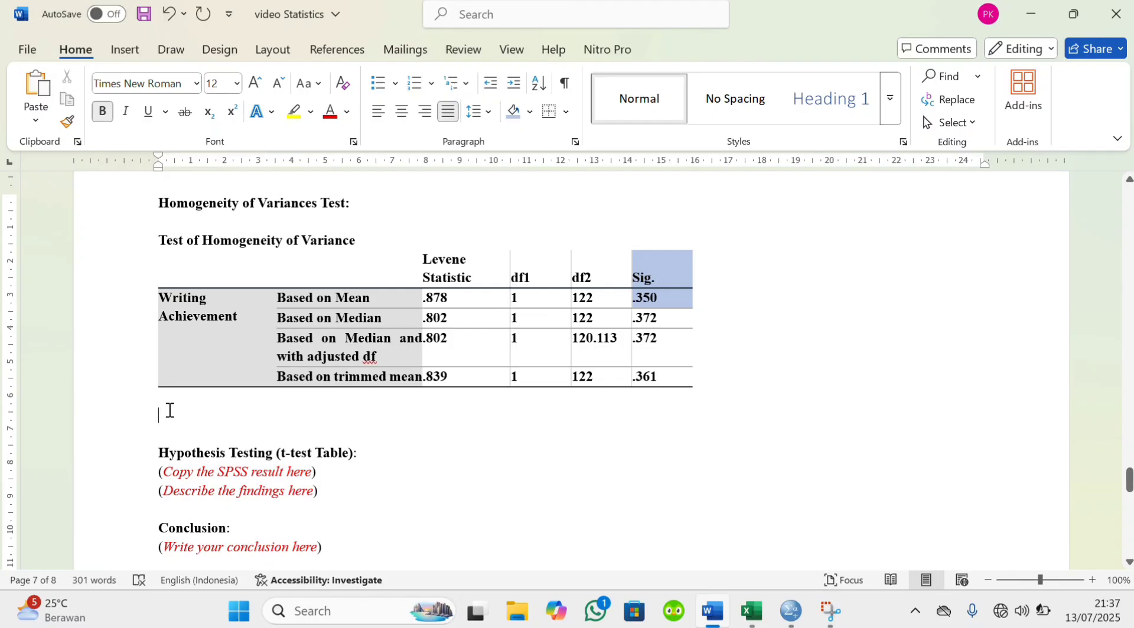
text(t)
key(BackSpace)
click(113, 121)
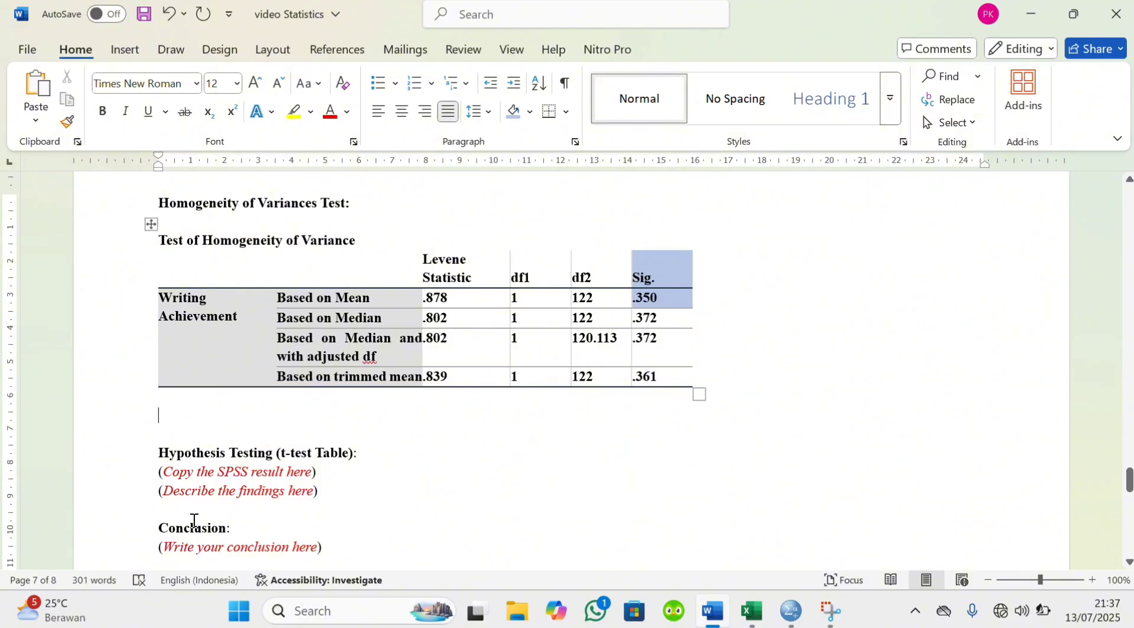
text(The p)
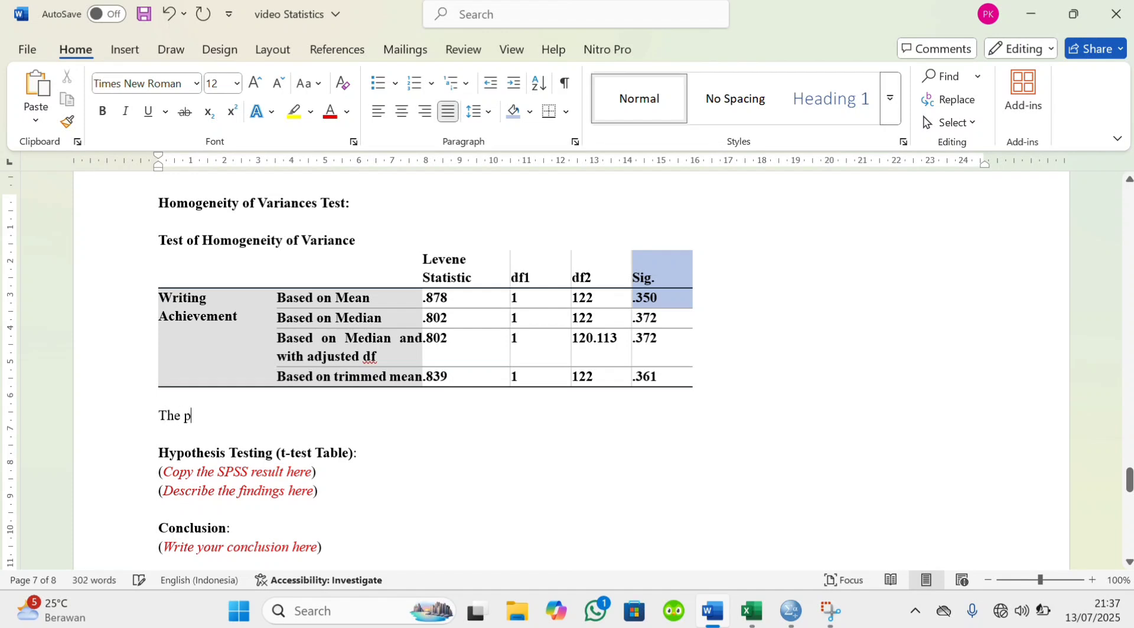
text(-value is greater than 0.0)
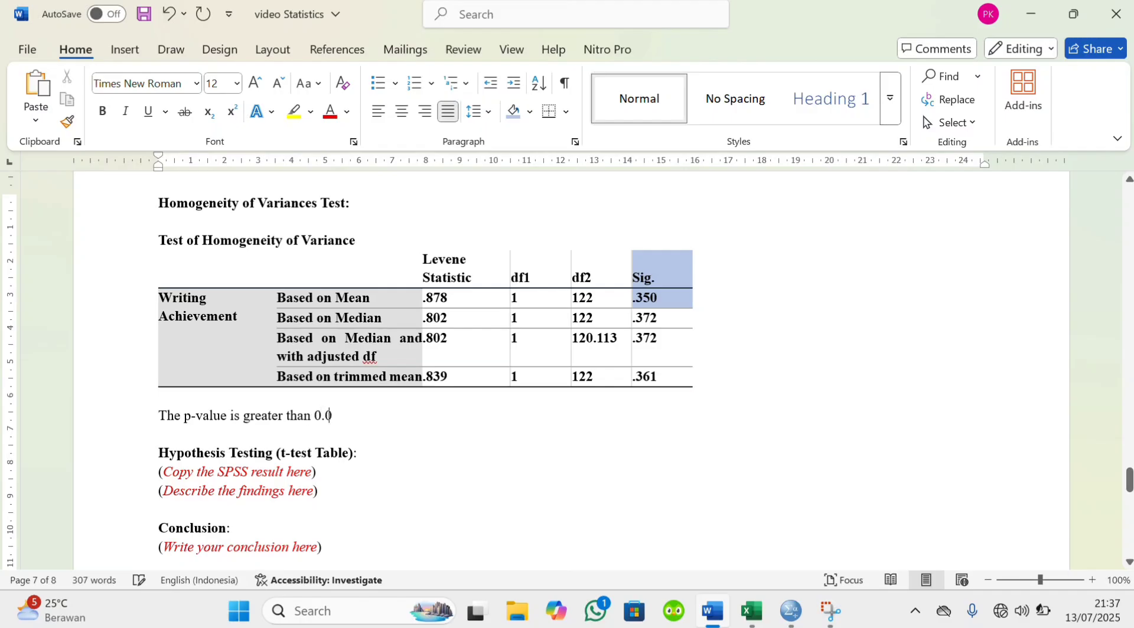
text(5, indicating that the v)
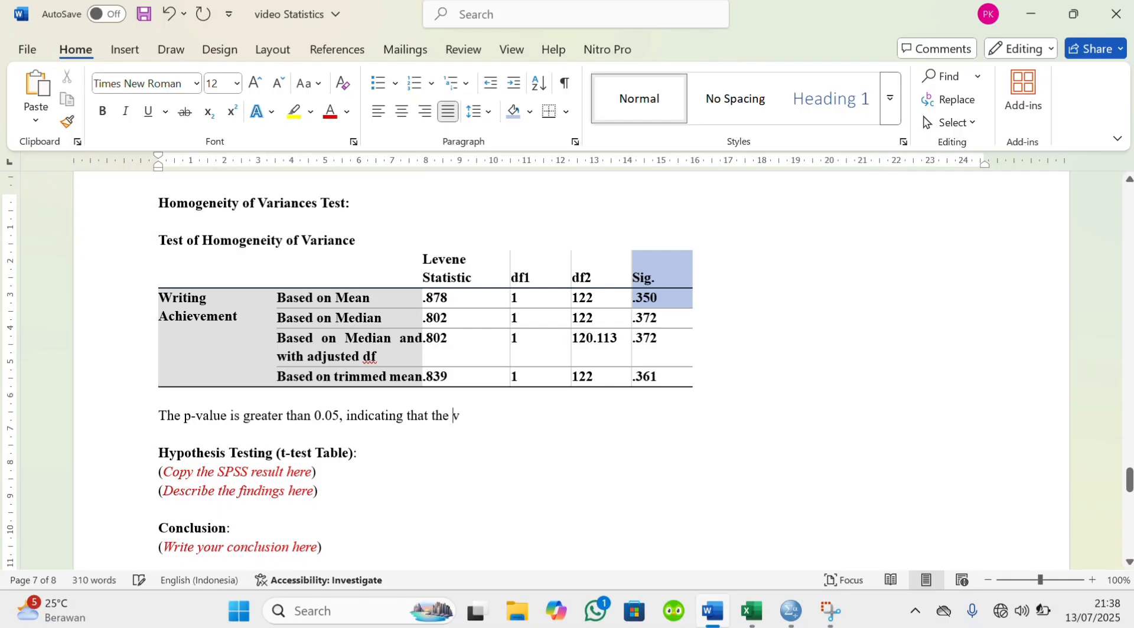
text(ariances between)
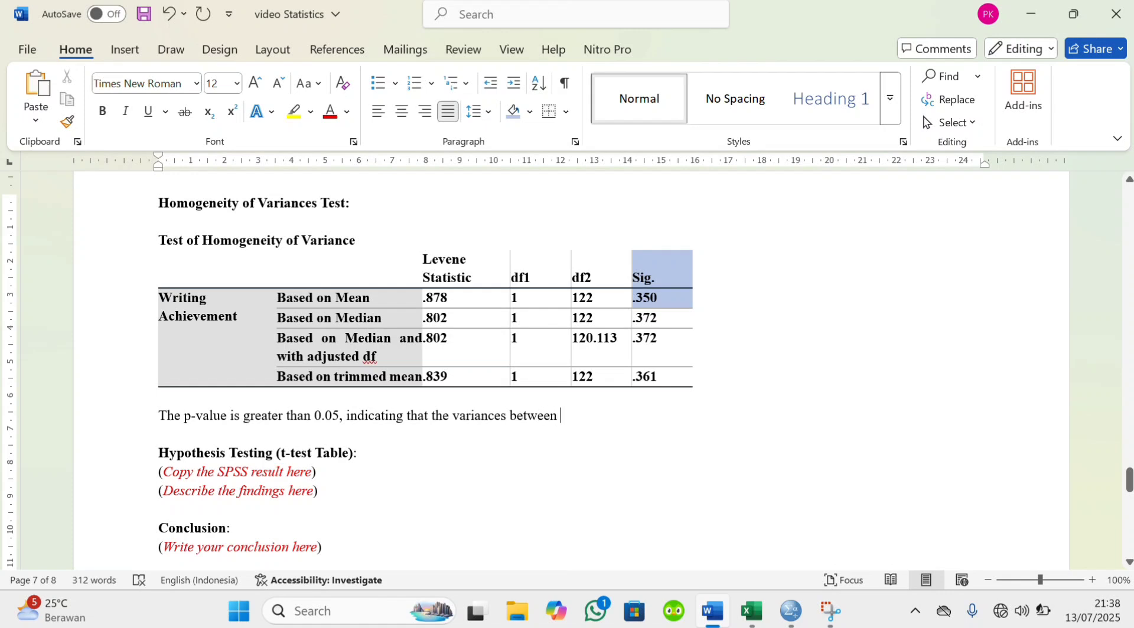
text( groups are equel)
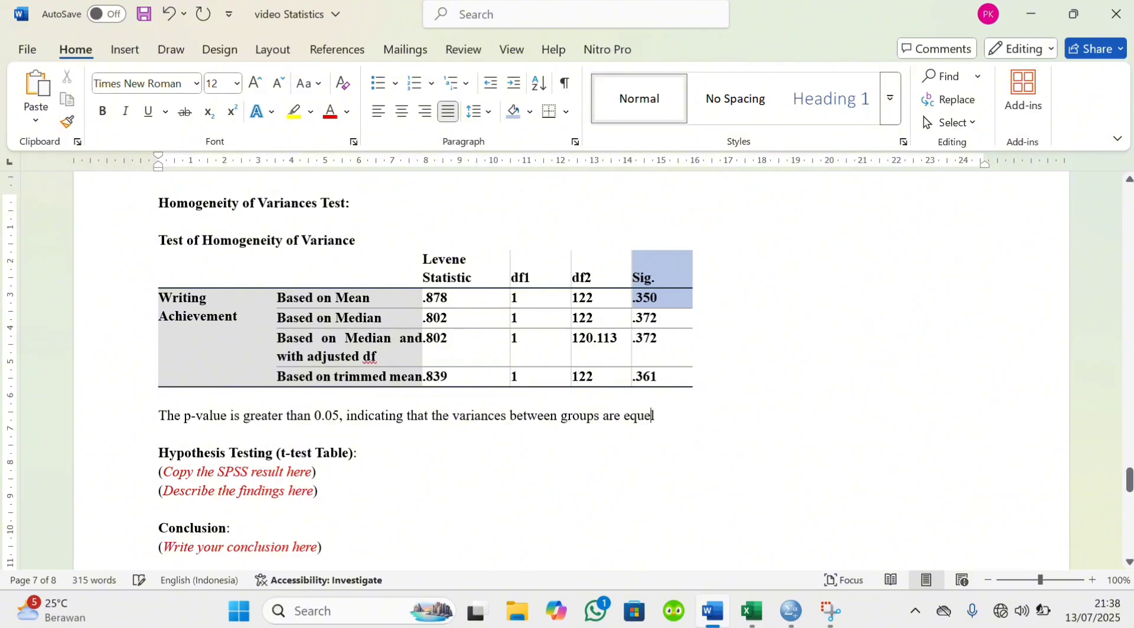
Complete the homogeneity sentence with ", indicating that the variances between groups are equal."
key(BackSpace)
key(BackSpace)
text(equal.)
Switch to the SPSS output and review the Explore results, from the case summary and descriptives through the histograms and plots
scroll(247, 451, down, 1)
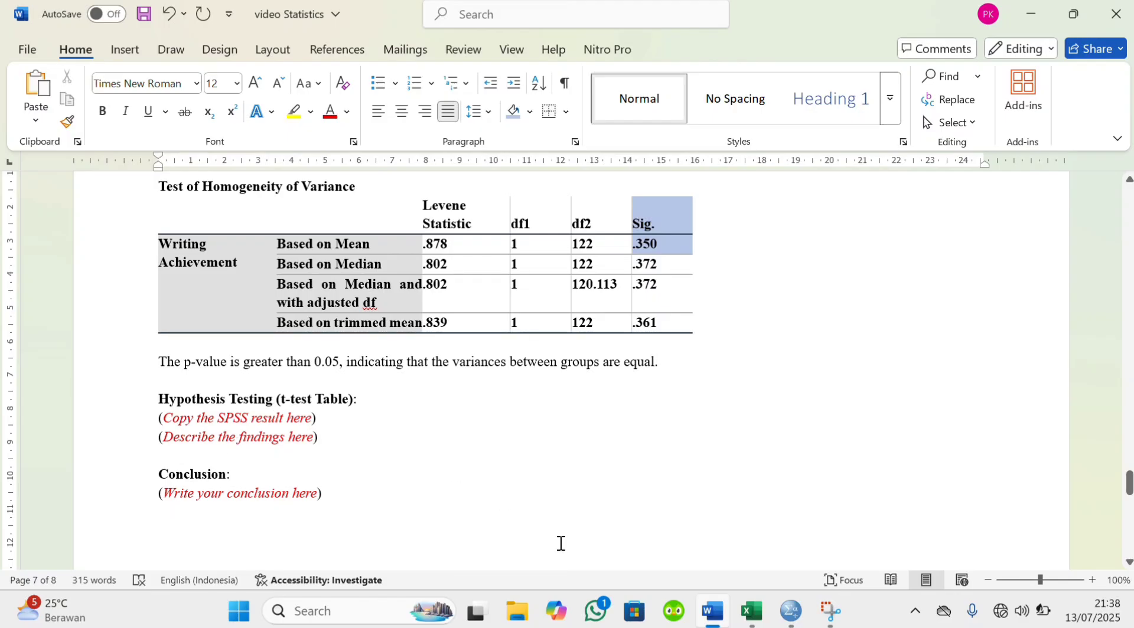
mouse_move(790, 617)
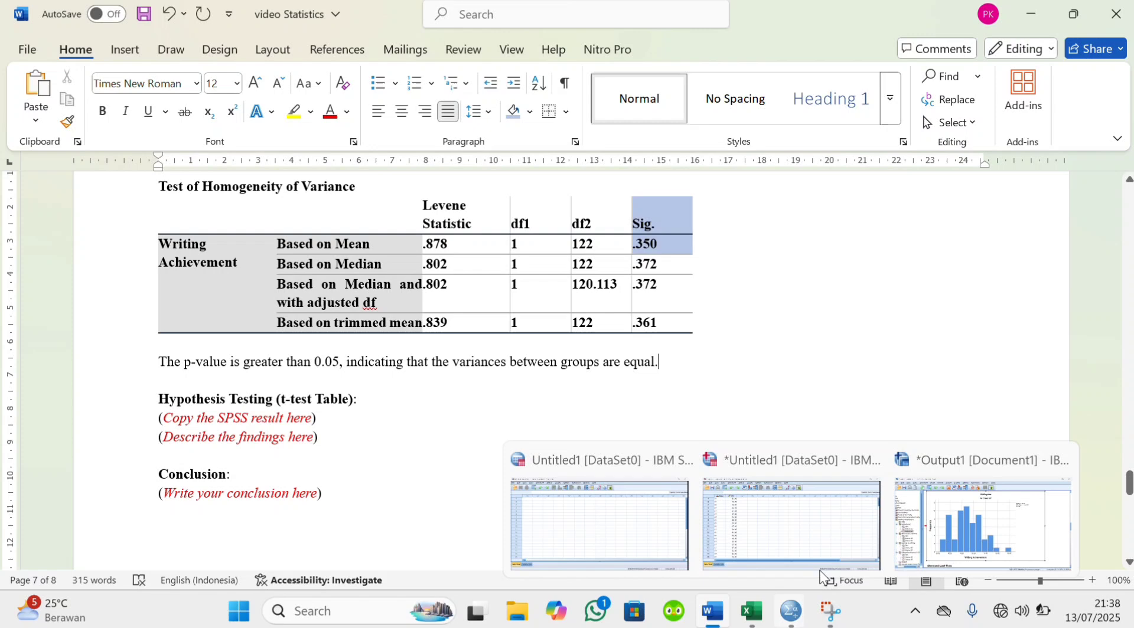
click(928, 530)
scroll(789, 375, up, 5)
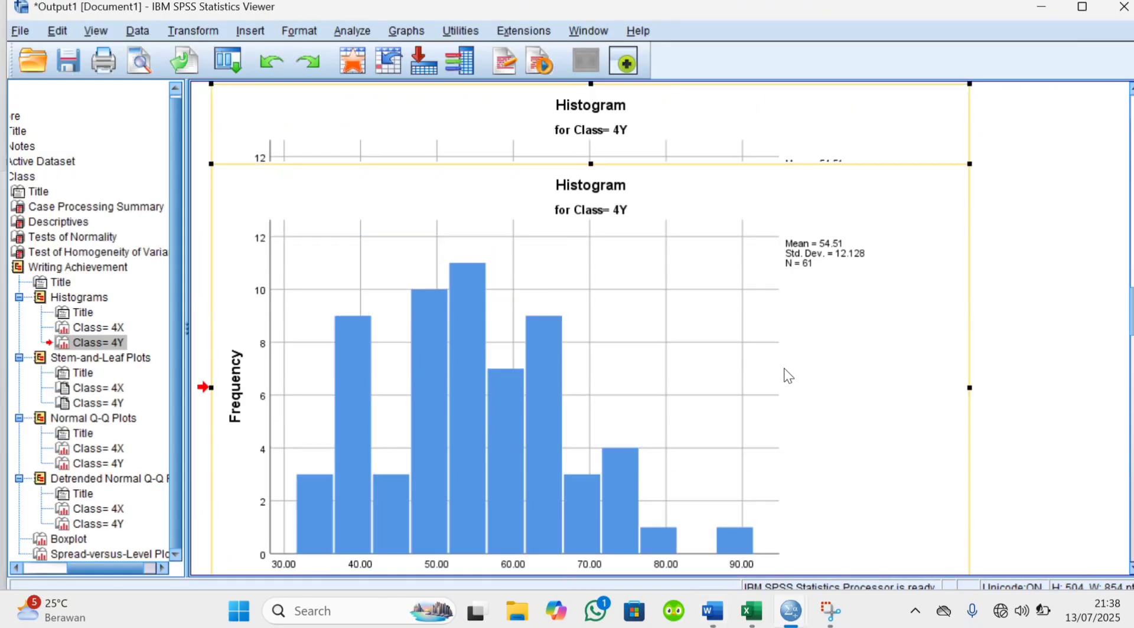
scroll(788, 375, up, 15)
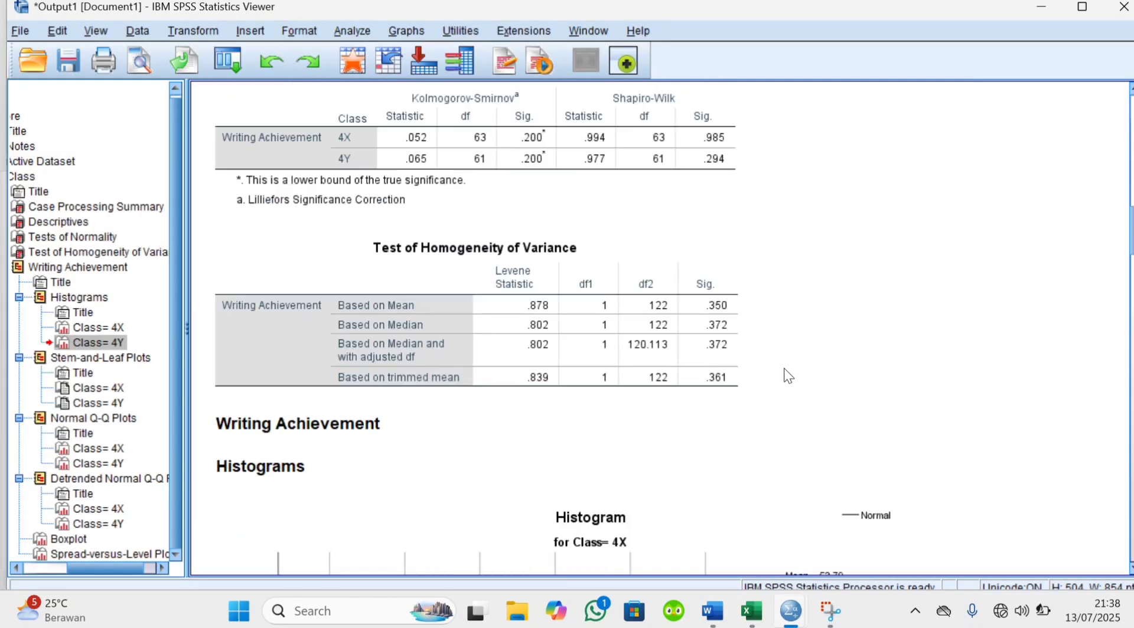
scroll(785, 372, up, 7)
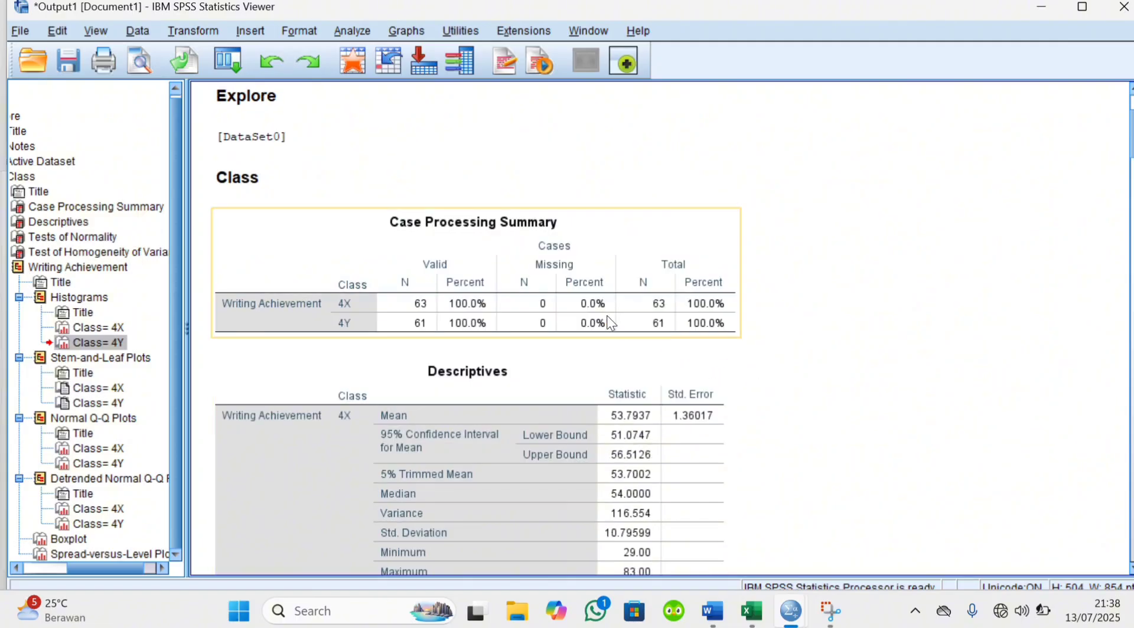
scroll(611, 324, up, 3)
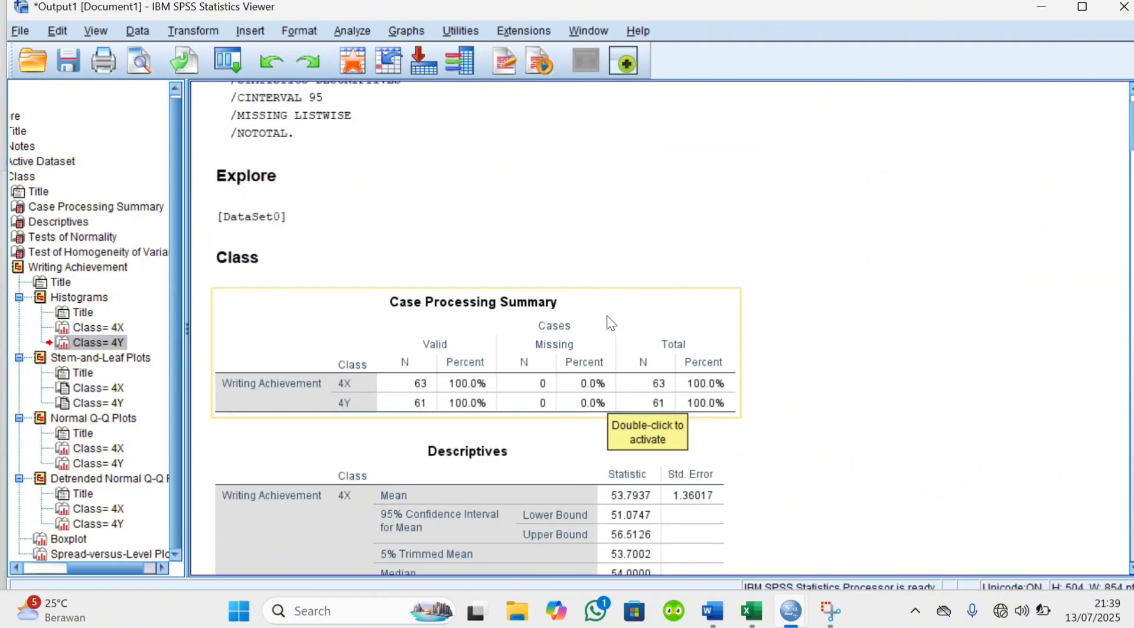
scroll(611, 323, down, 3)
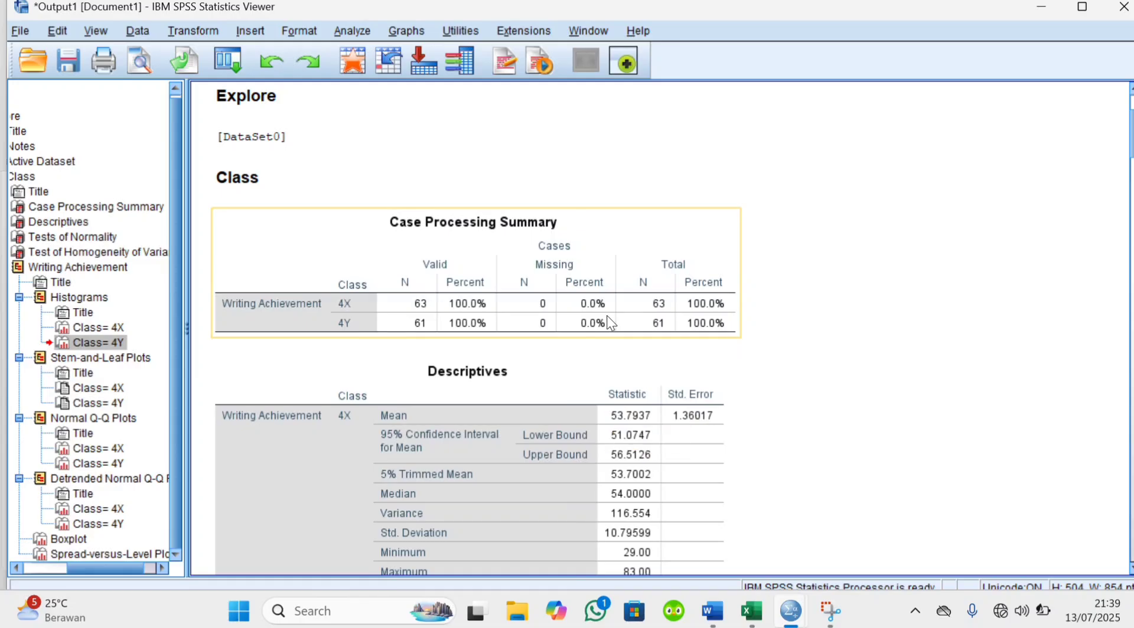
scroll(609, 319, down, 3)
scroll(608, 319, down, 20)
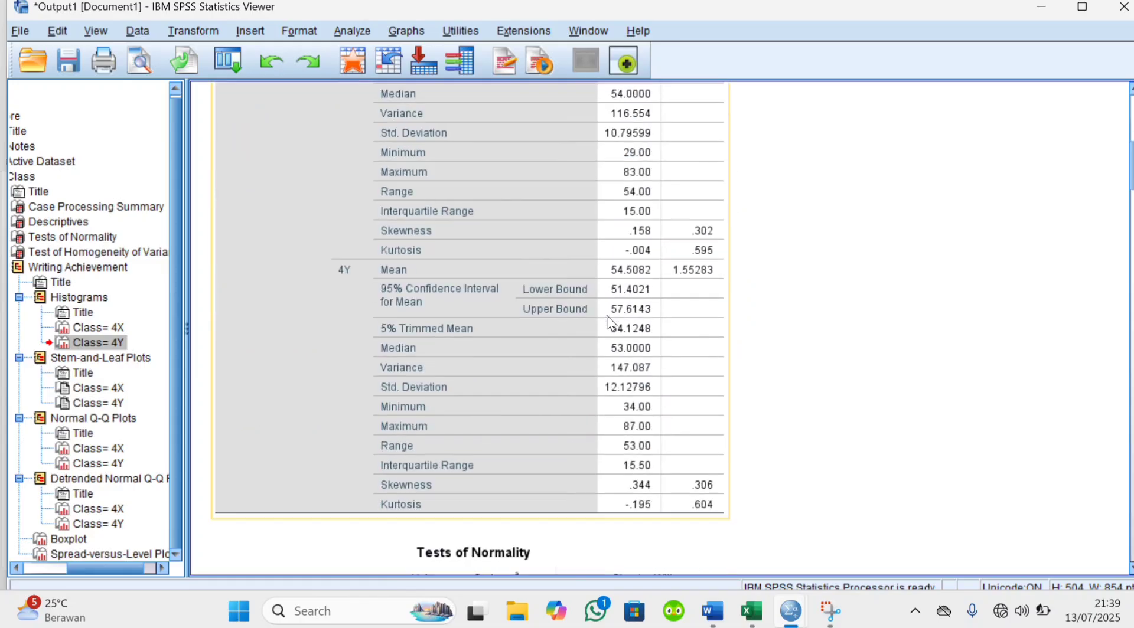
scroll(610, 322, down, 20)
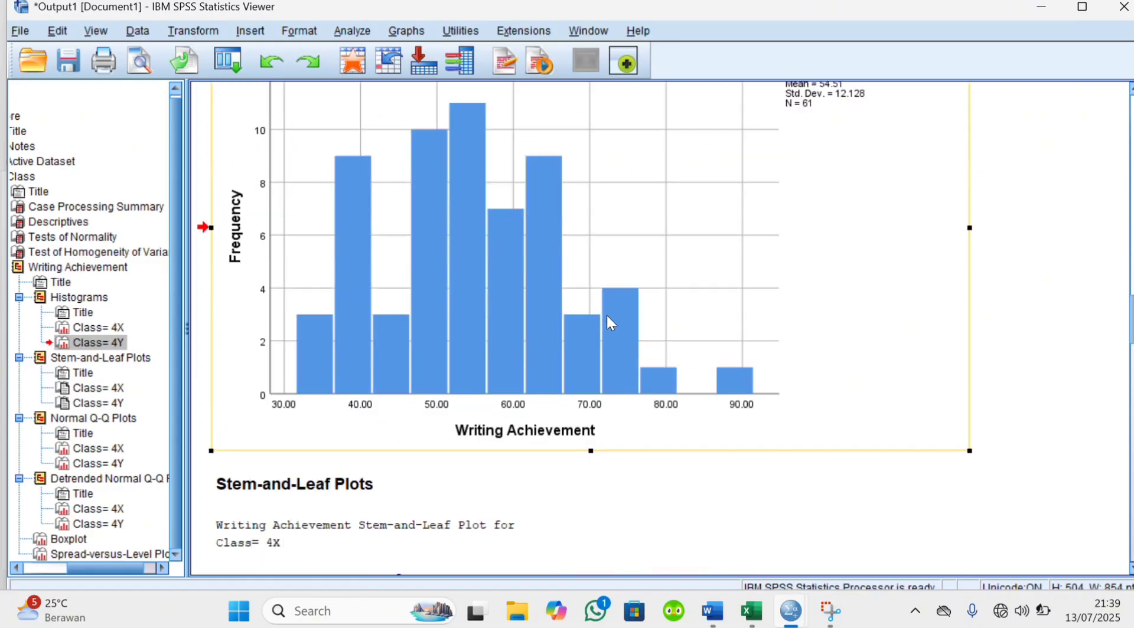
scroll(610, 323, down, 20)
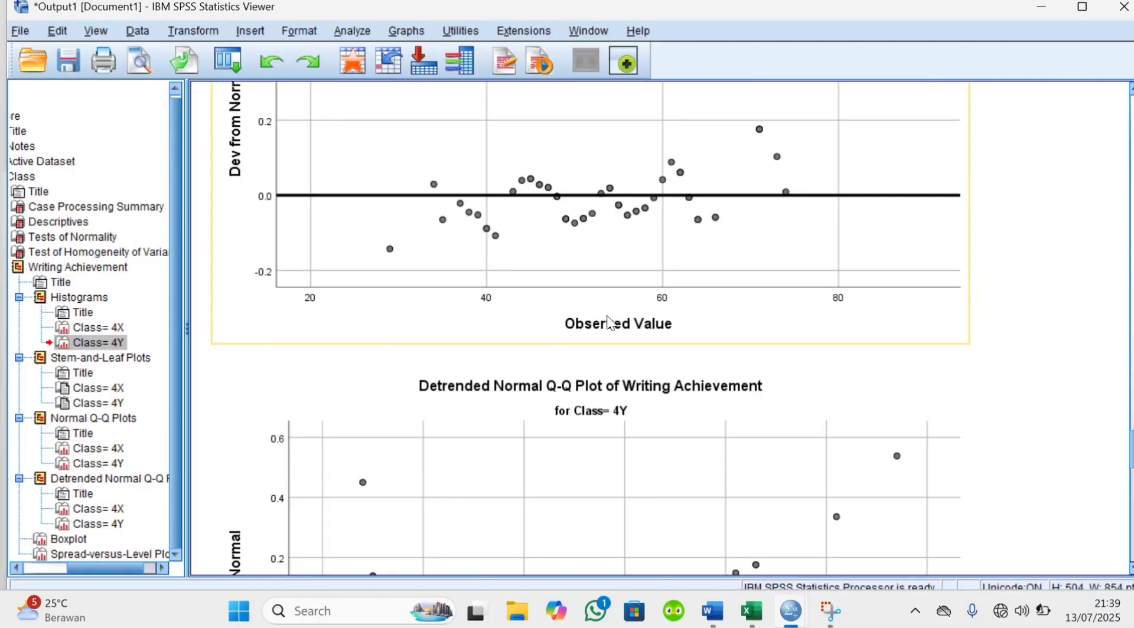
scroll(610, 322, up, 20)
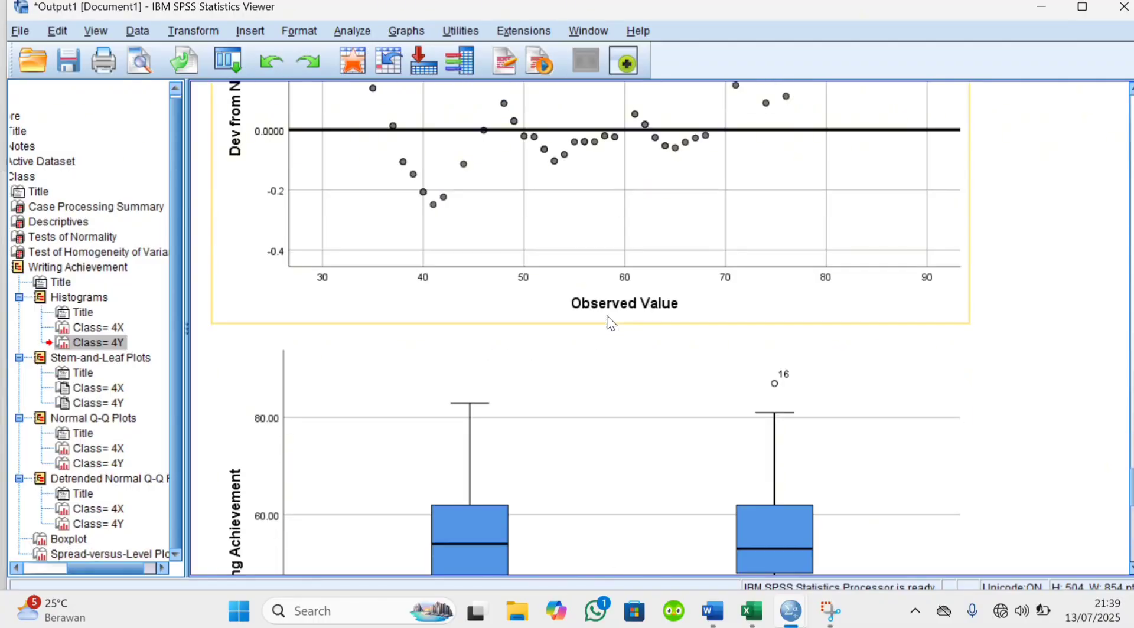
scroll(610, 322, up, 20)
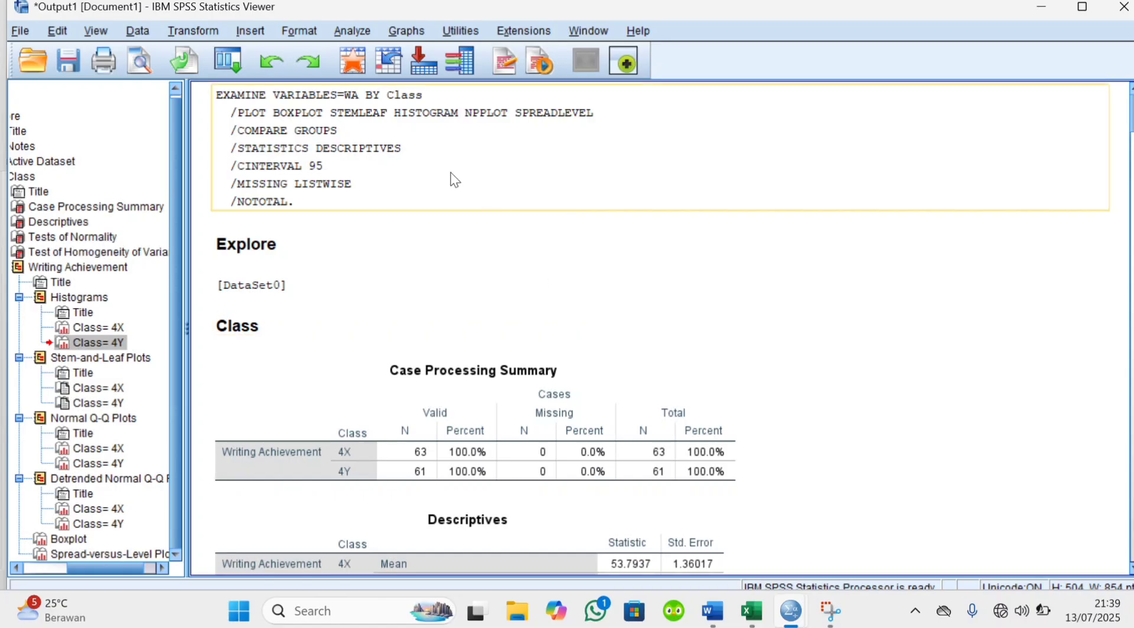
click(364, 29)
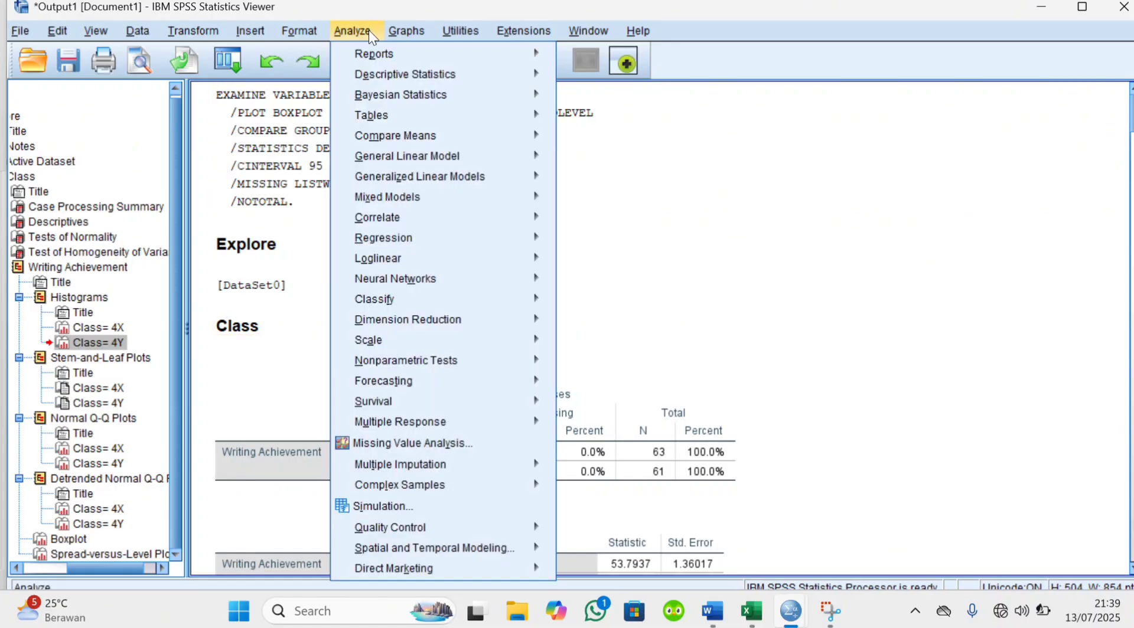
mouse_move(469, 76)
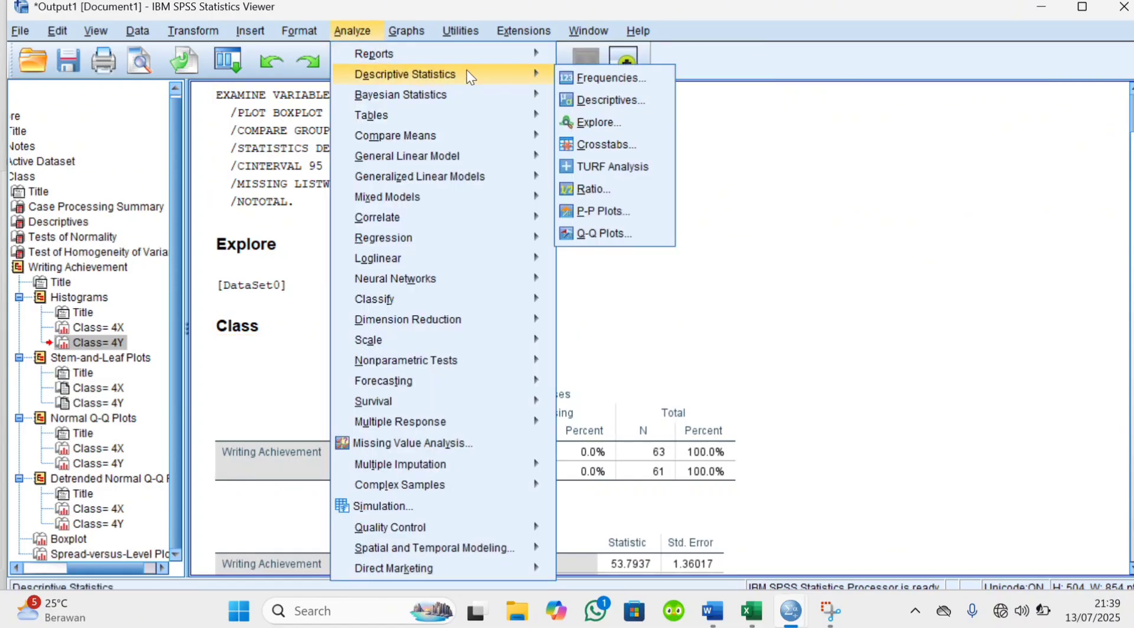
click(597, 122)
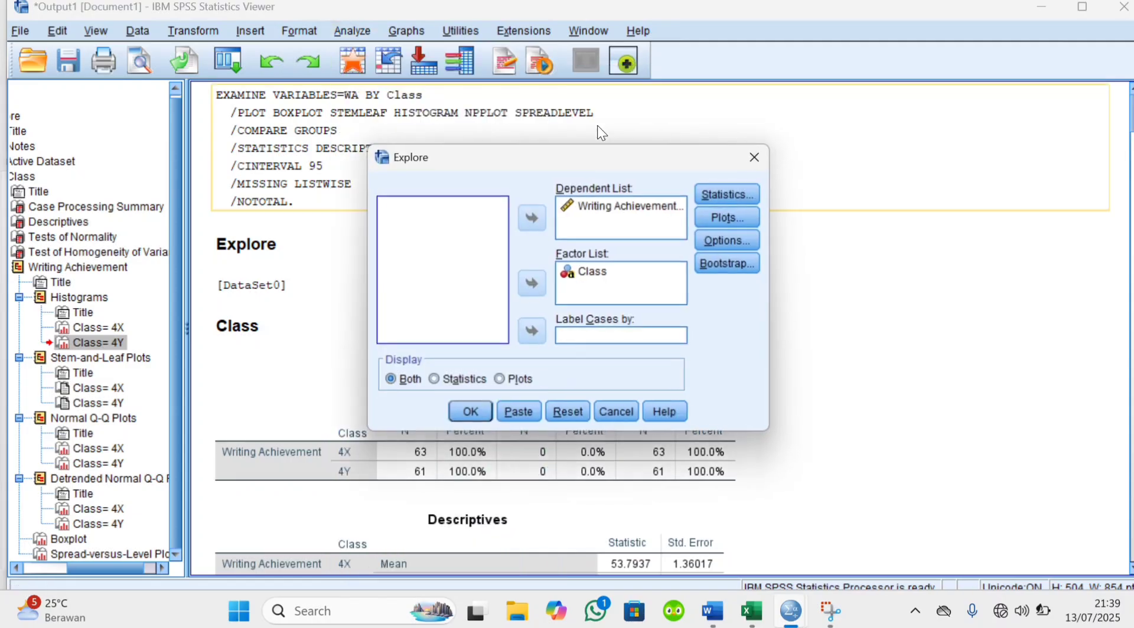
click(758, 155)
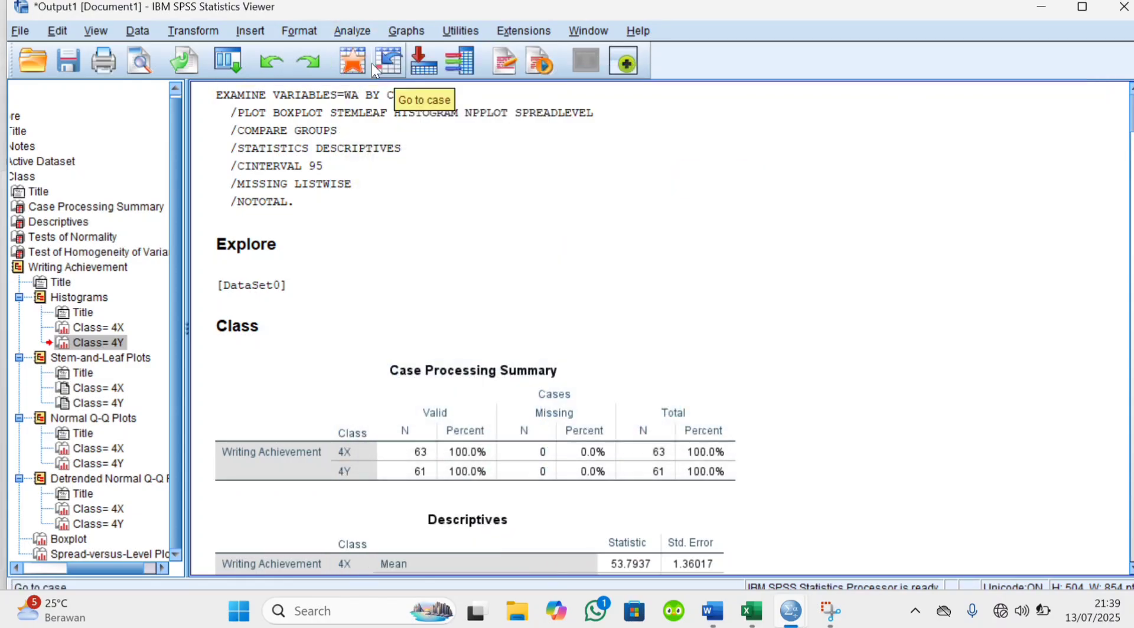
Set up an Independent-Samples T Test with Writing Achievement as the test variable and Class as the grouping variable
click(349, 32)
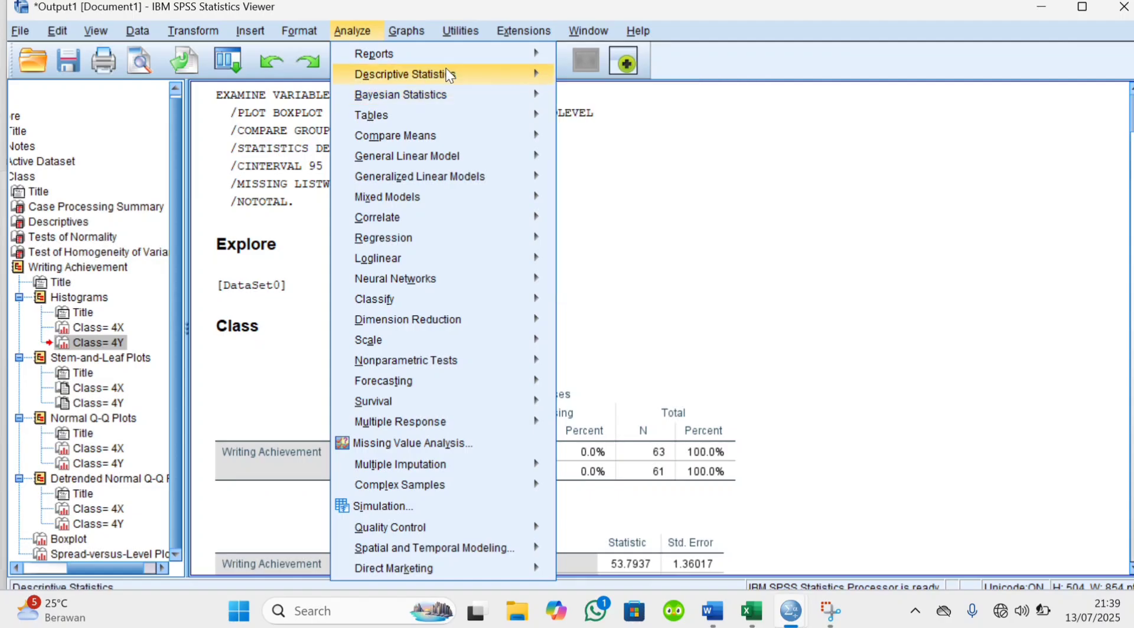
mouse_move(490, 54)
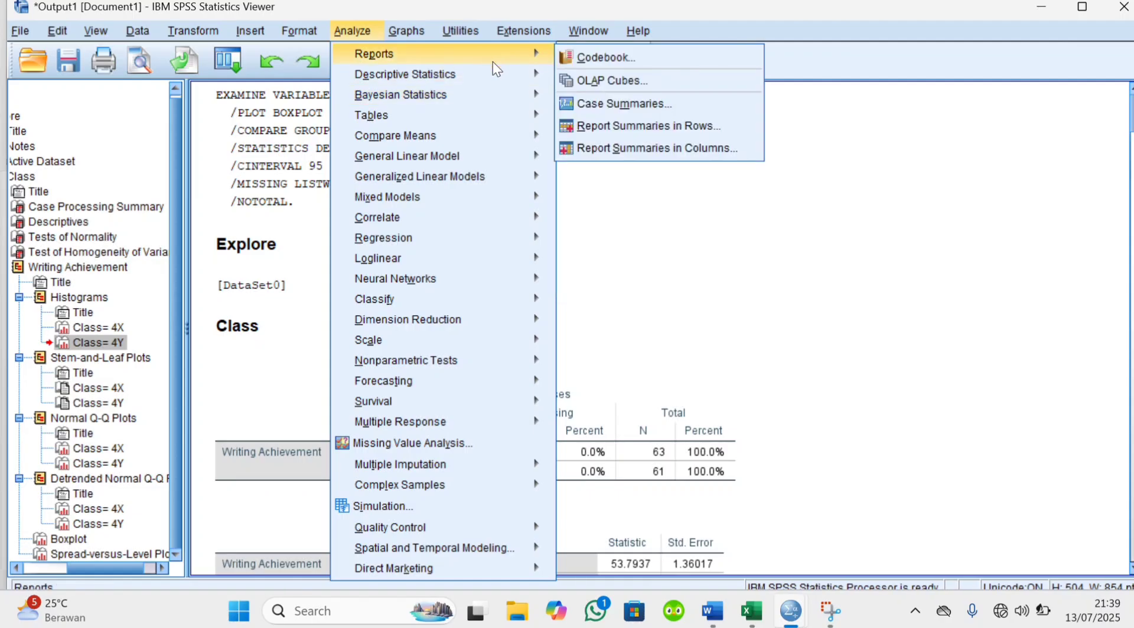
mouse_move(470, 103)
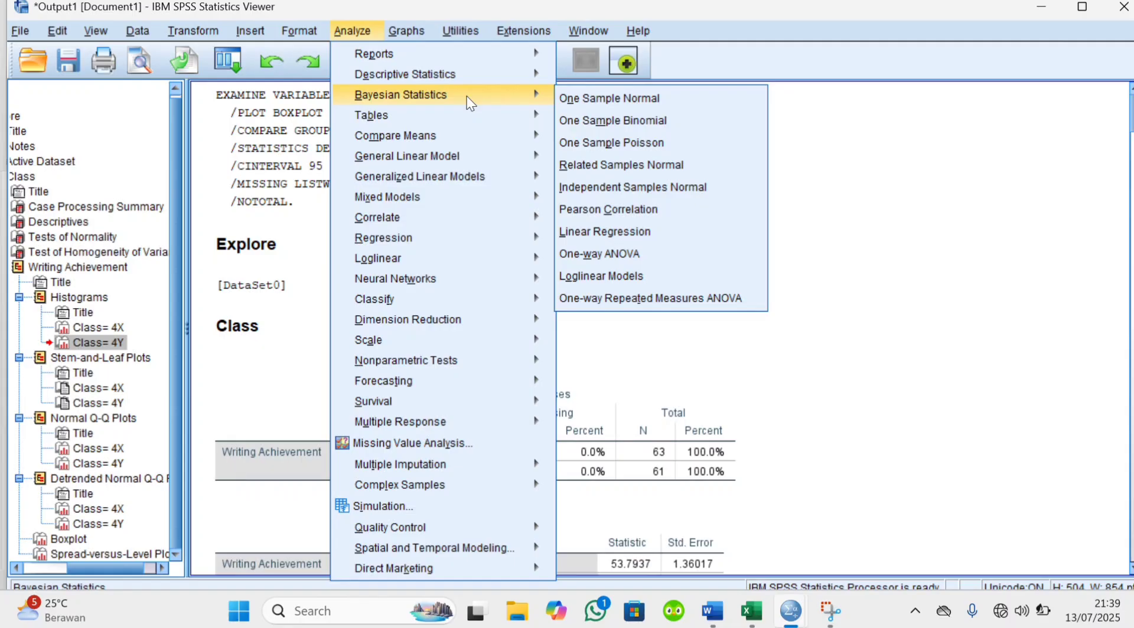
mouse_move(463, 133)
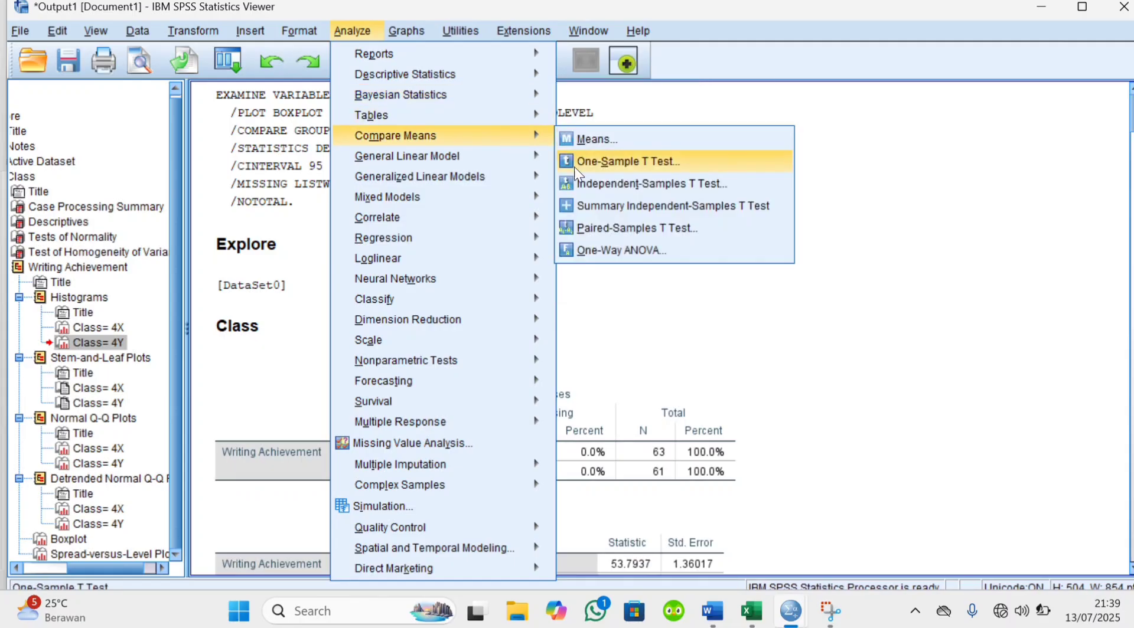
click(574, 183)
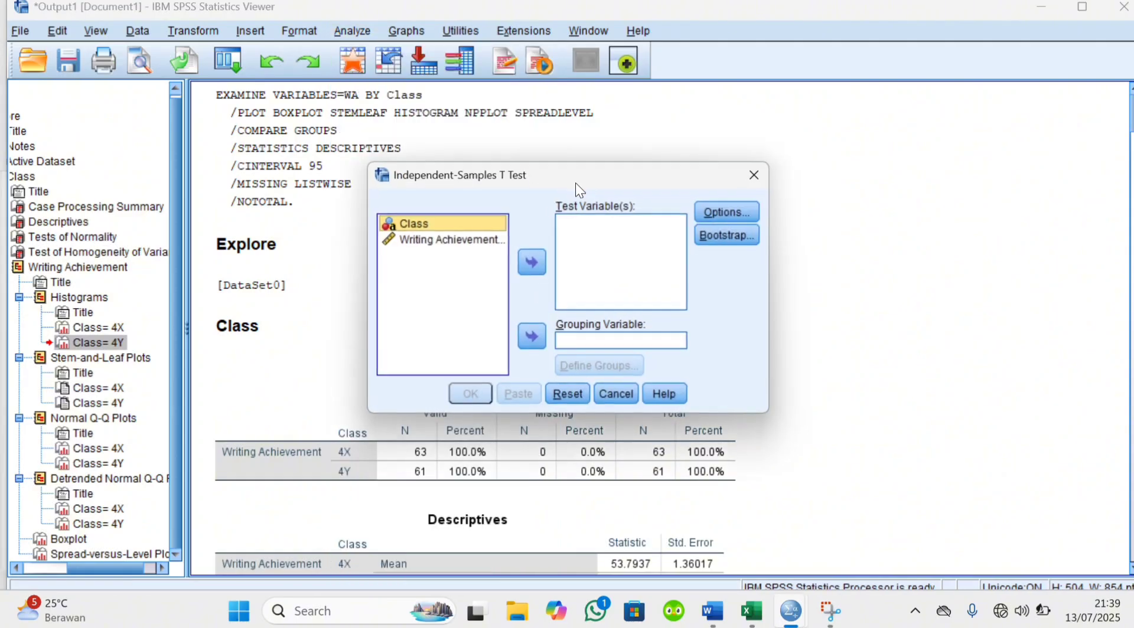
click(476, 240)
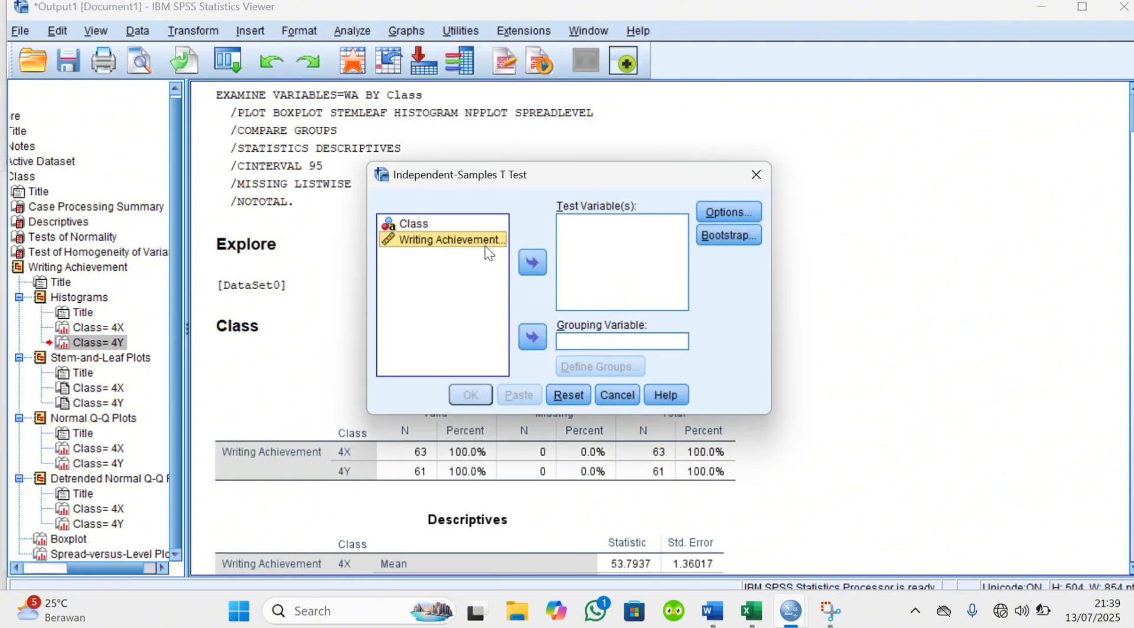
click(544, 260)
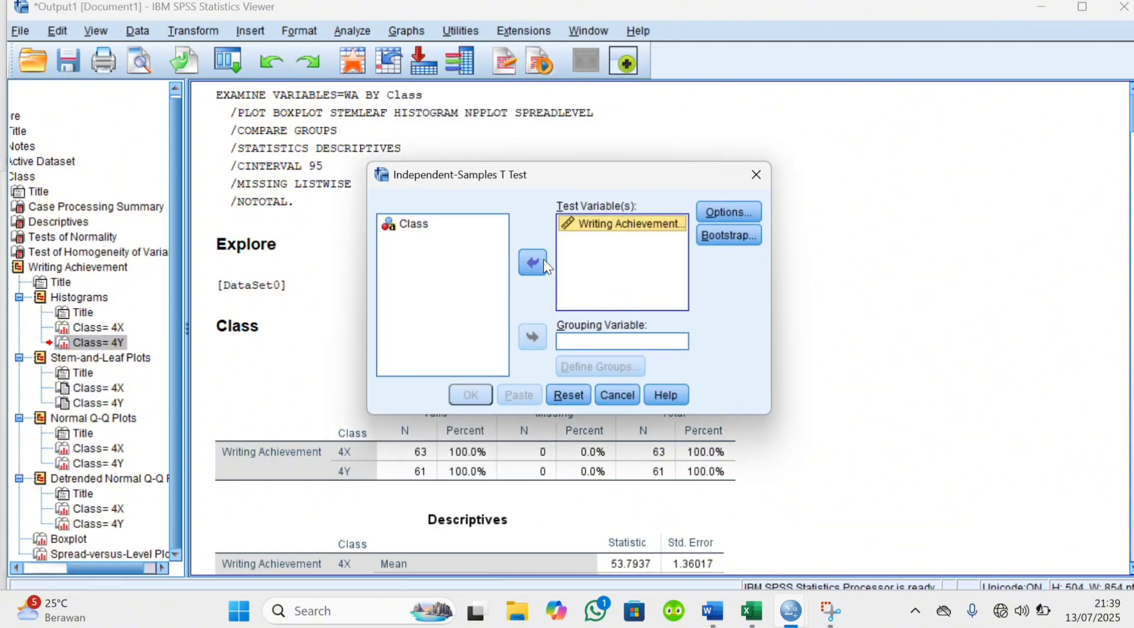
click(456, 227)
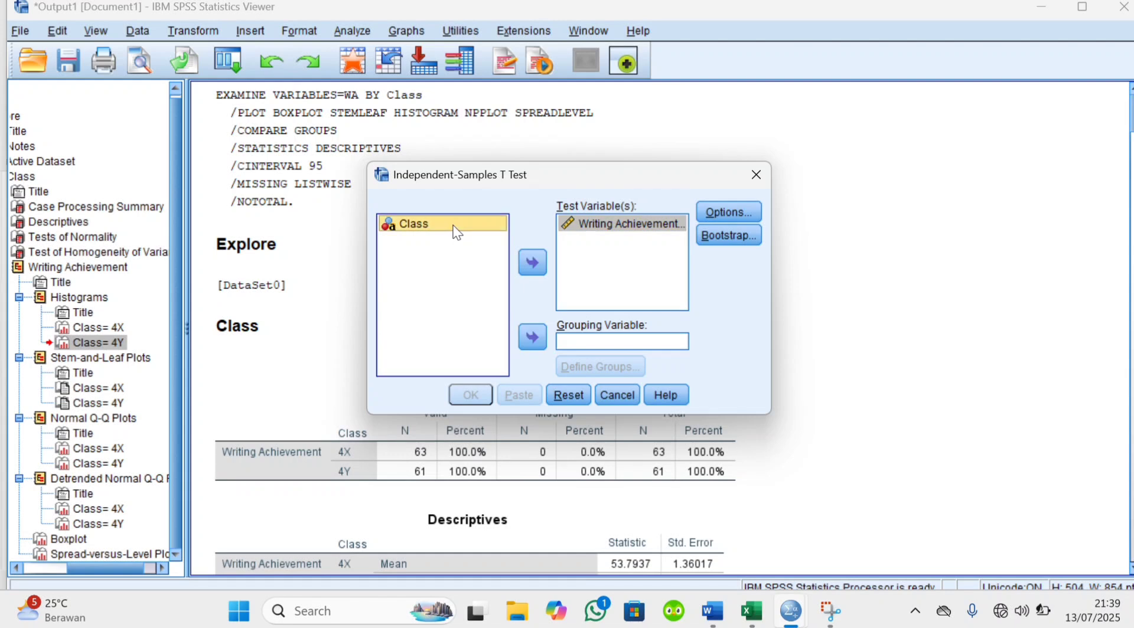
click(532, 337)
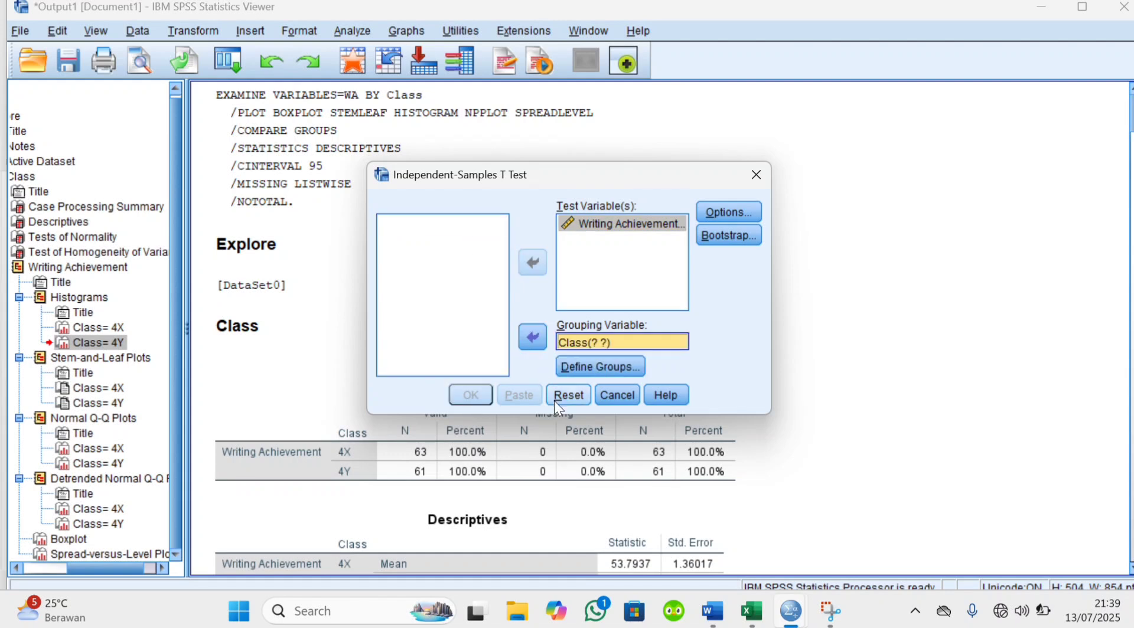
Define the comparison groups as 4X and 4Y, and run the independent-samples t-test
click(604, 366)
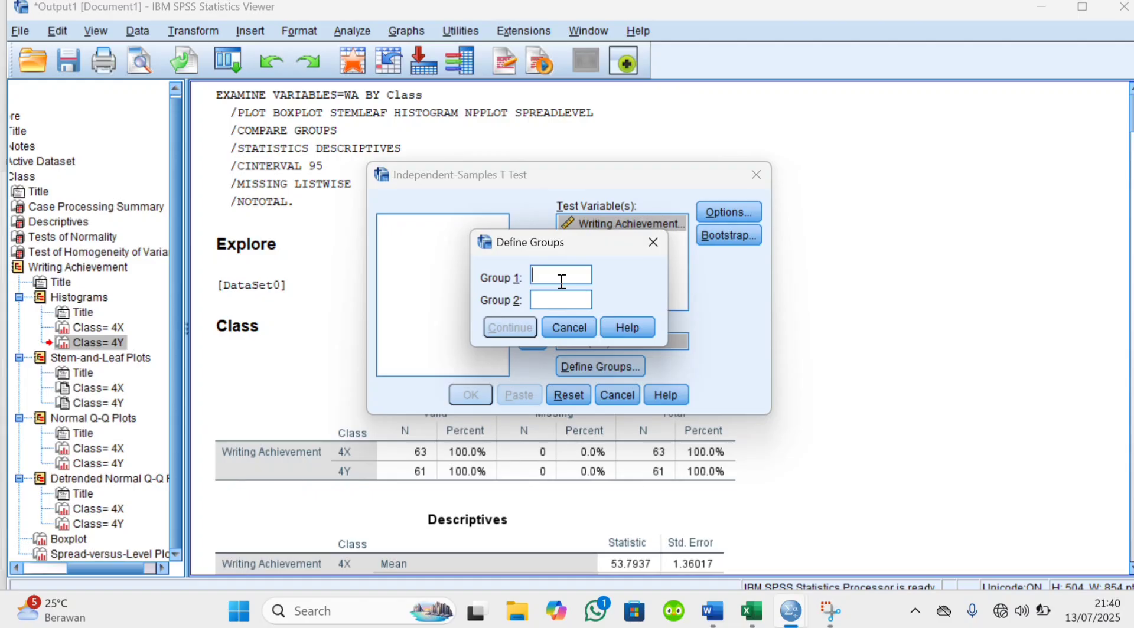
text(4X)
click(555, 307)
text(4Y)
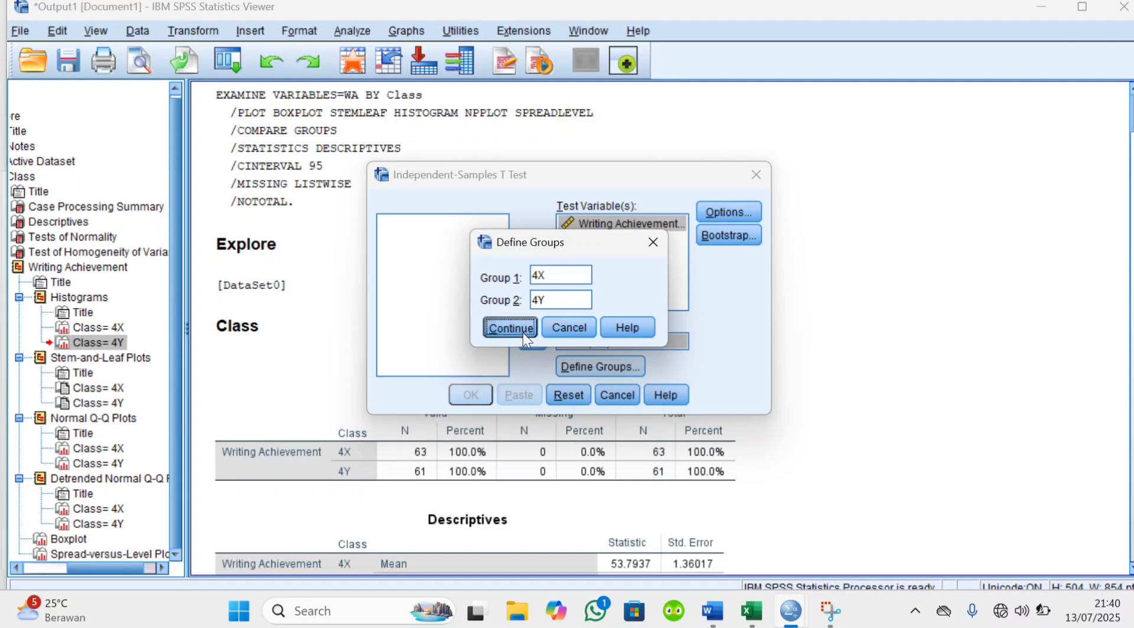
click(523, 332)
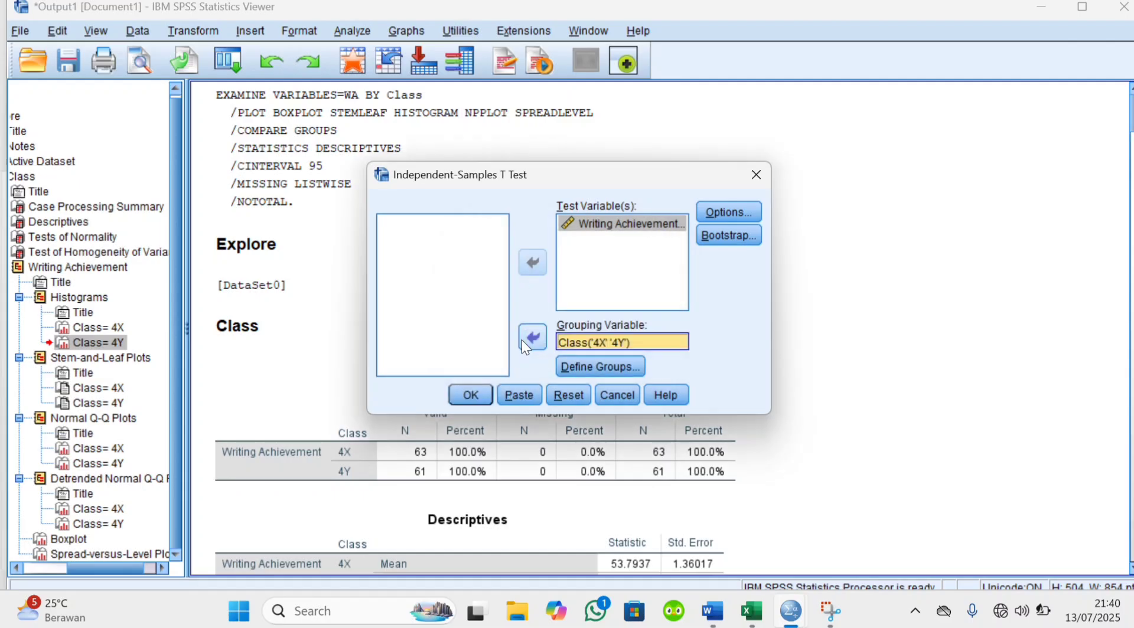
click(485, 397)
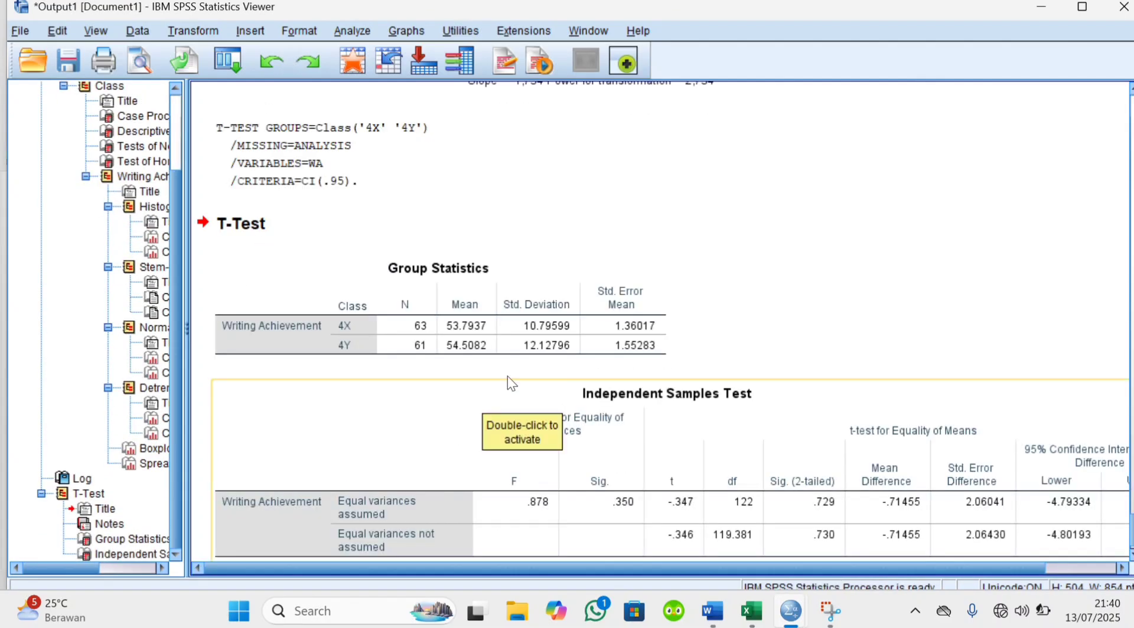
Copy the Group Statistics table from the T-Test output and switch to the Word report
right_click(418, 323)
click(440, 355)
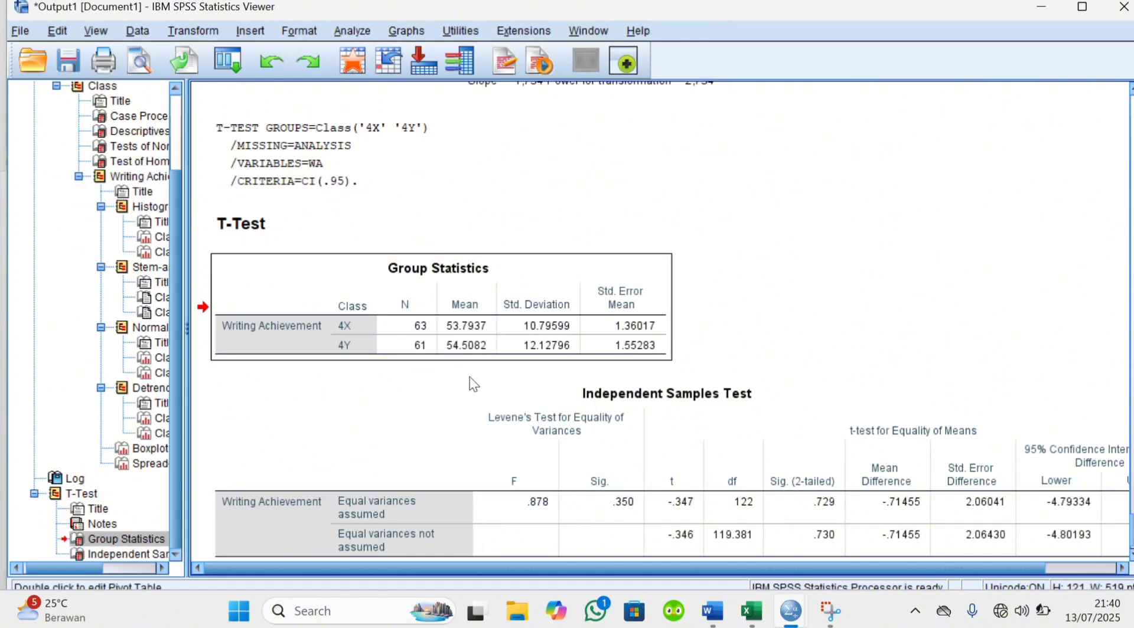
mouse_move(721, 617)
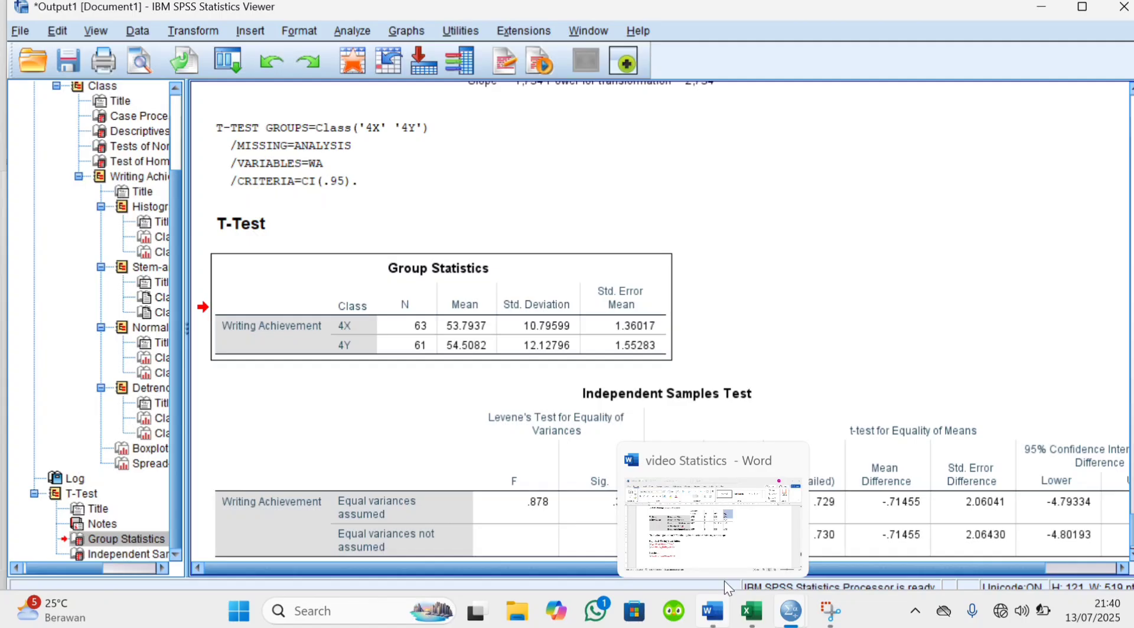
click(724, 581)
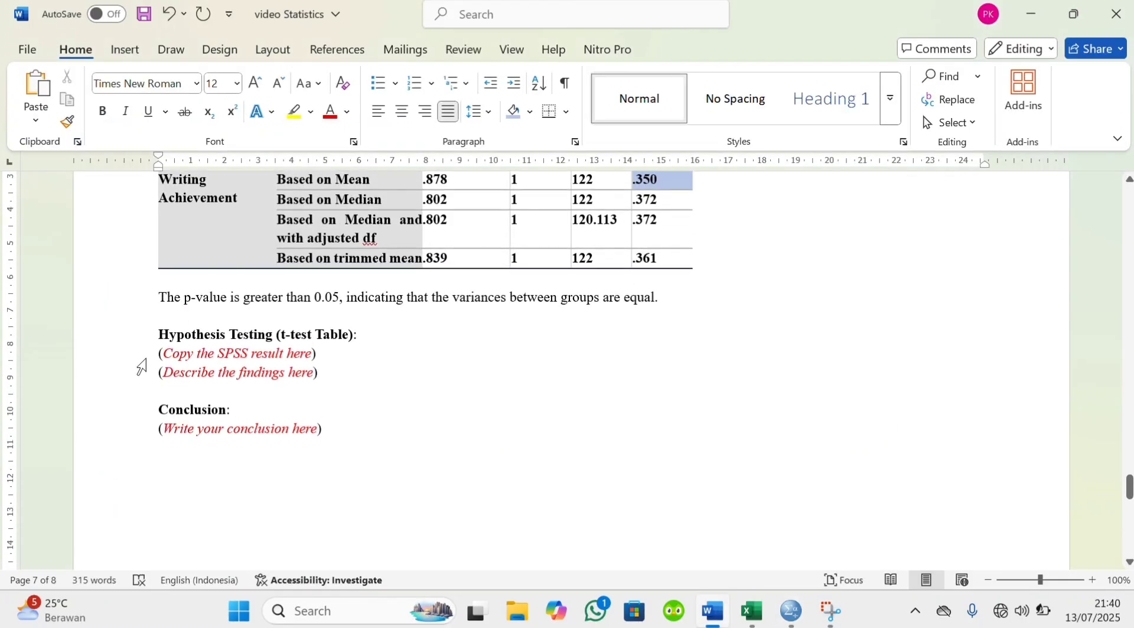
Replace the two placeholder lines under the Hypothesis Testing (t-test Table) heading with the copied Group Statistics table
click(199, 357)
drag(159, 353, 341, 376)
key(BackSpace)
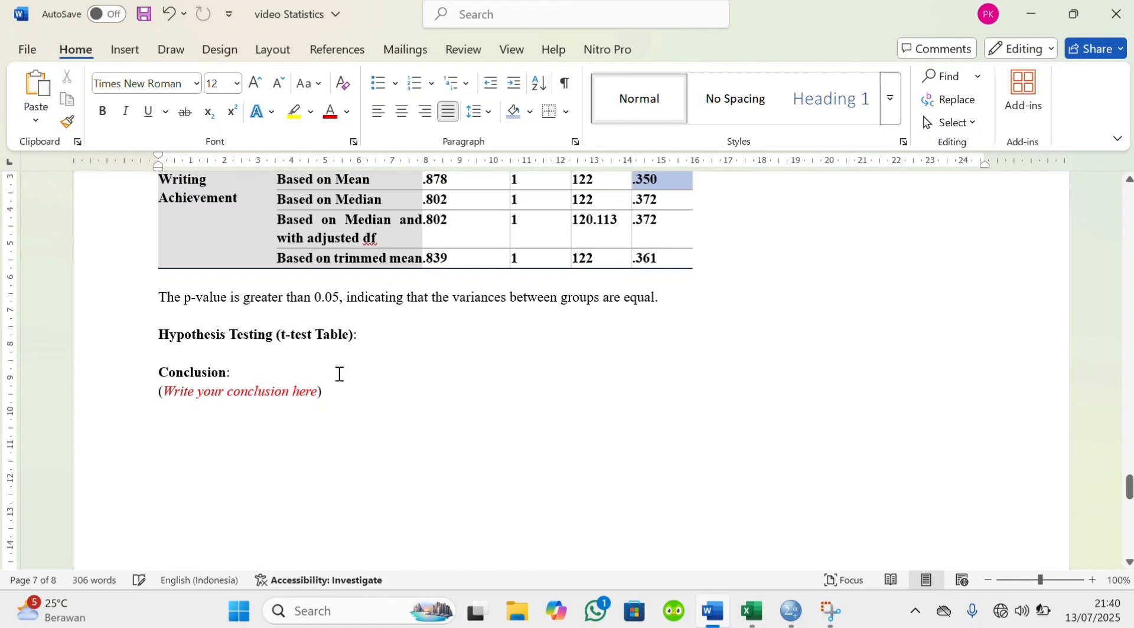
key(ctrl+v)
Shade the mean values of classes 4X and 4Y light blue in the Group Statistics table
scroll(340, 375, down, 1)
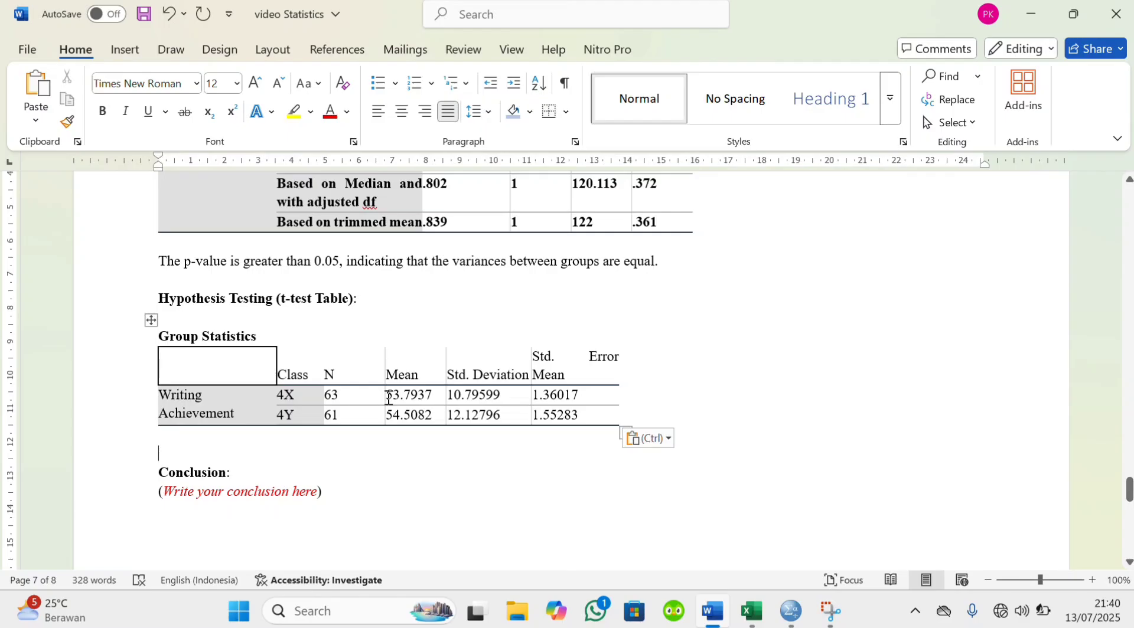
drag(385, 396, 434, 413)
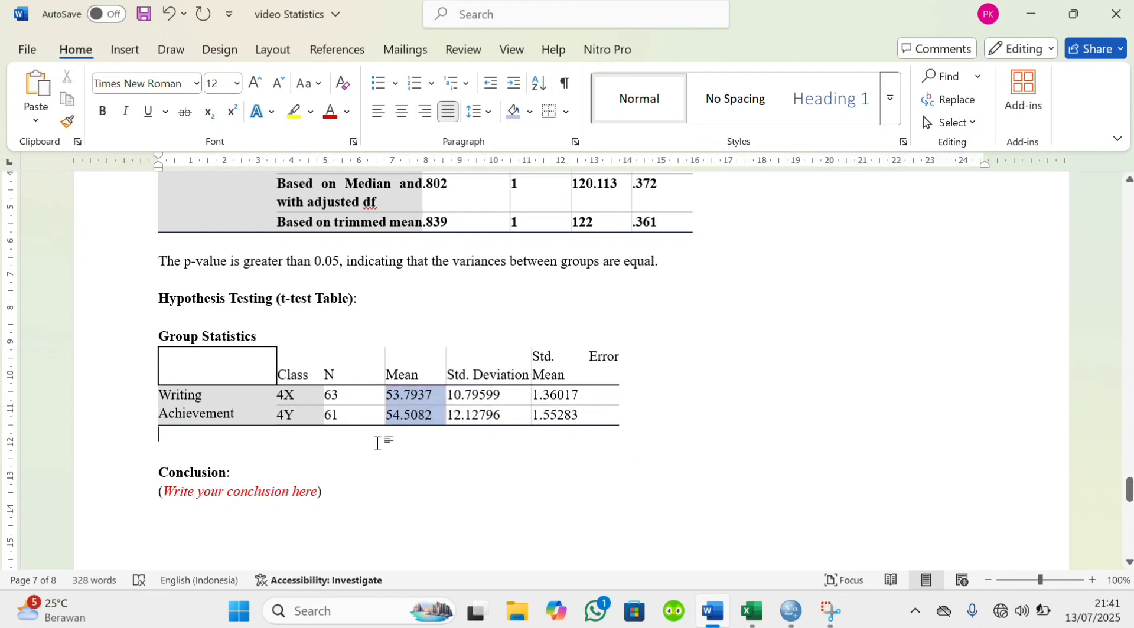
Below the Group Statistics table, start a note reading "Remark : The writing achievement score of class 4Y"
click(170, 443)
key(Return)
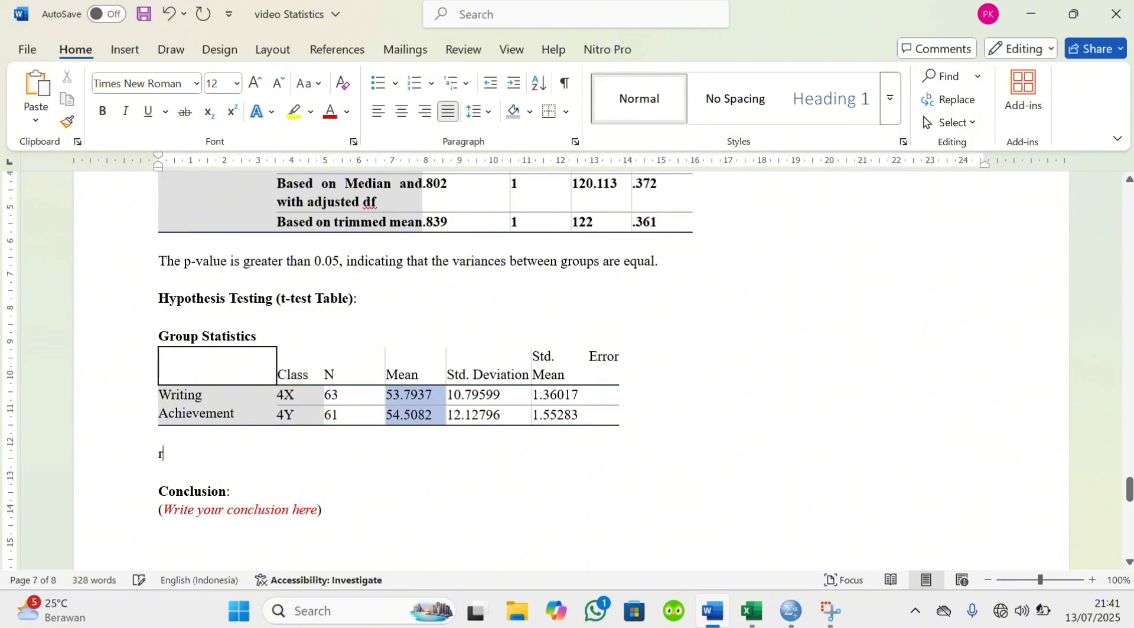
text(Remark : T)
text(he writ)
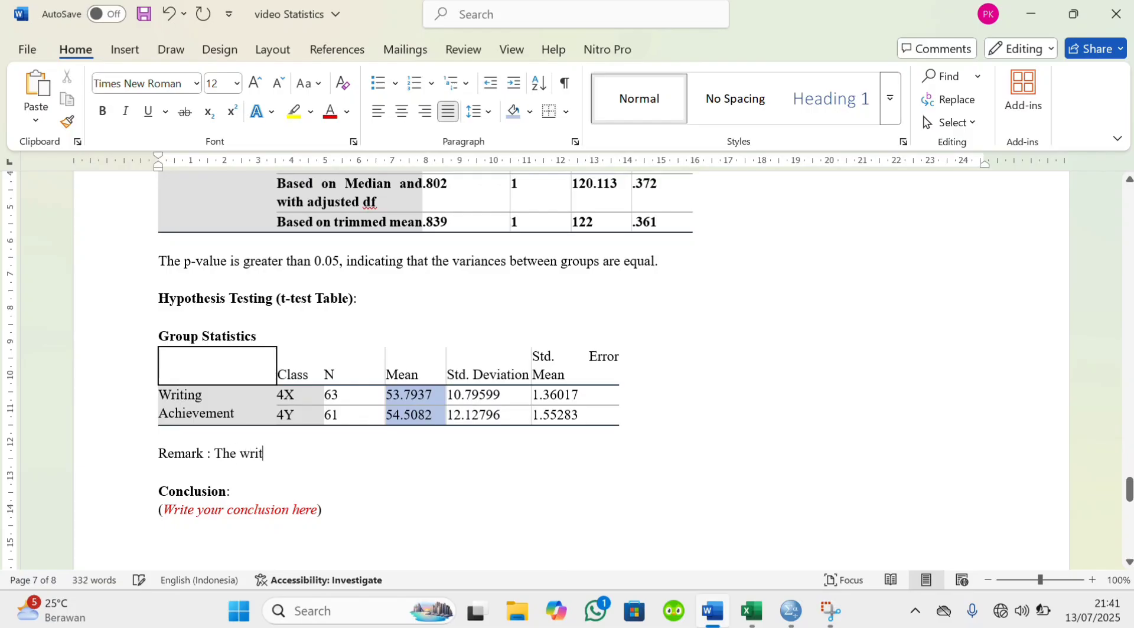
text(ing achievement score)
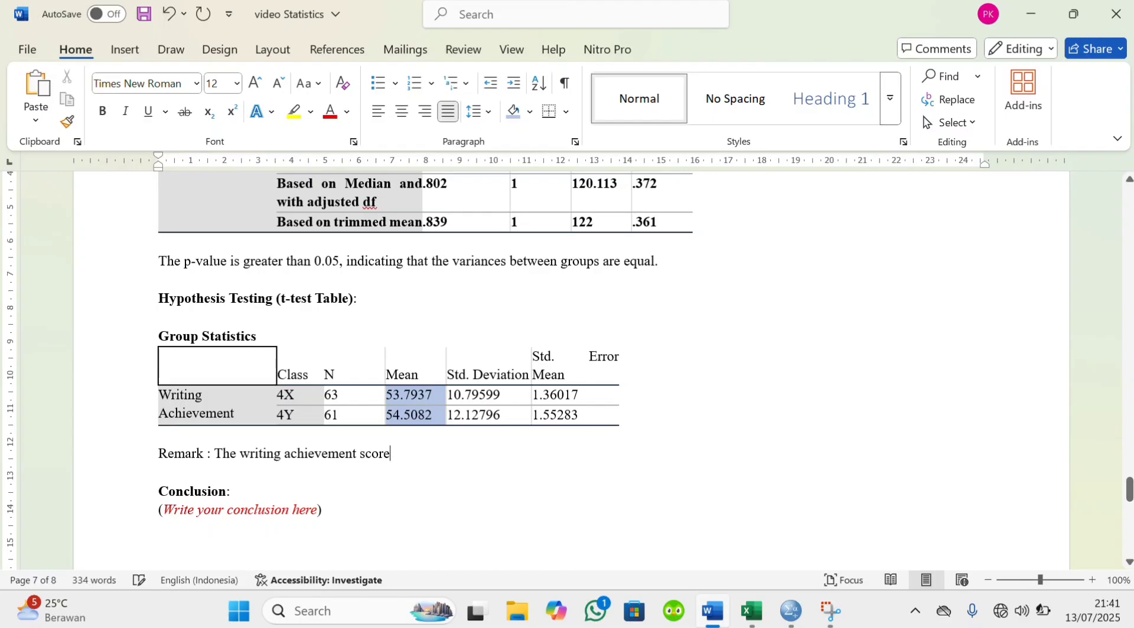
text( of class 4Y)
Copy class 4Y's mean, 54.5082, from the Group Statistics table into parentheses after "class 4Y" in the remark
drag(386, 415, 442, 417)
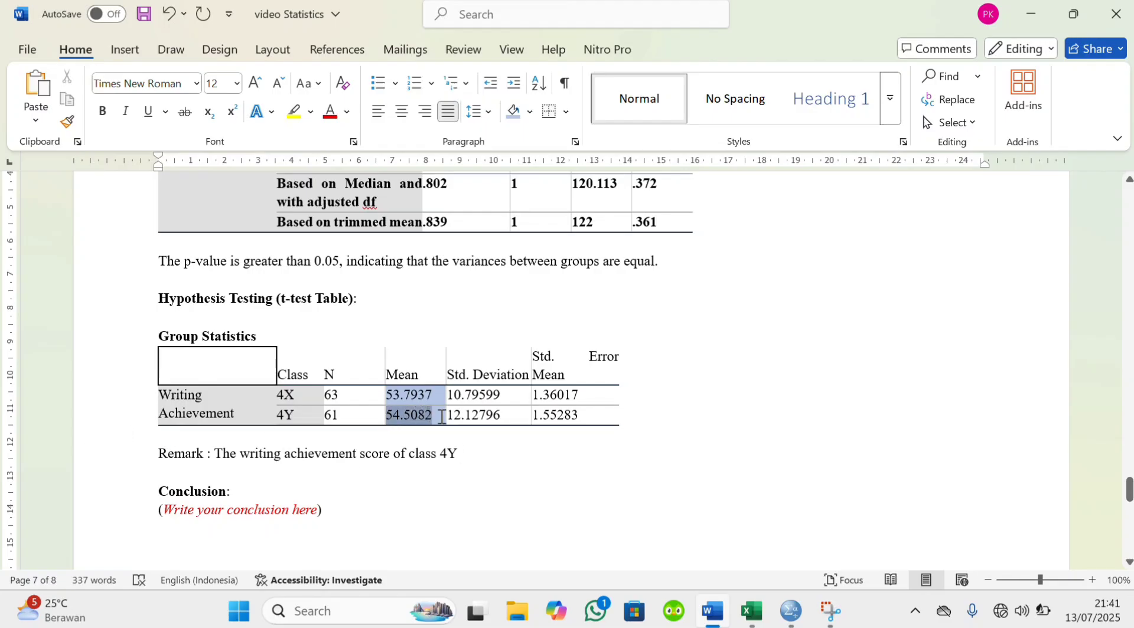
click(484, 456)
text(()
key(ctrl+v)
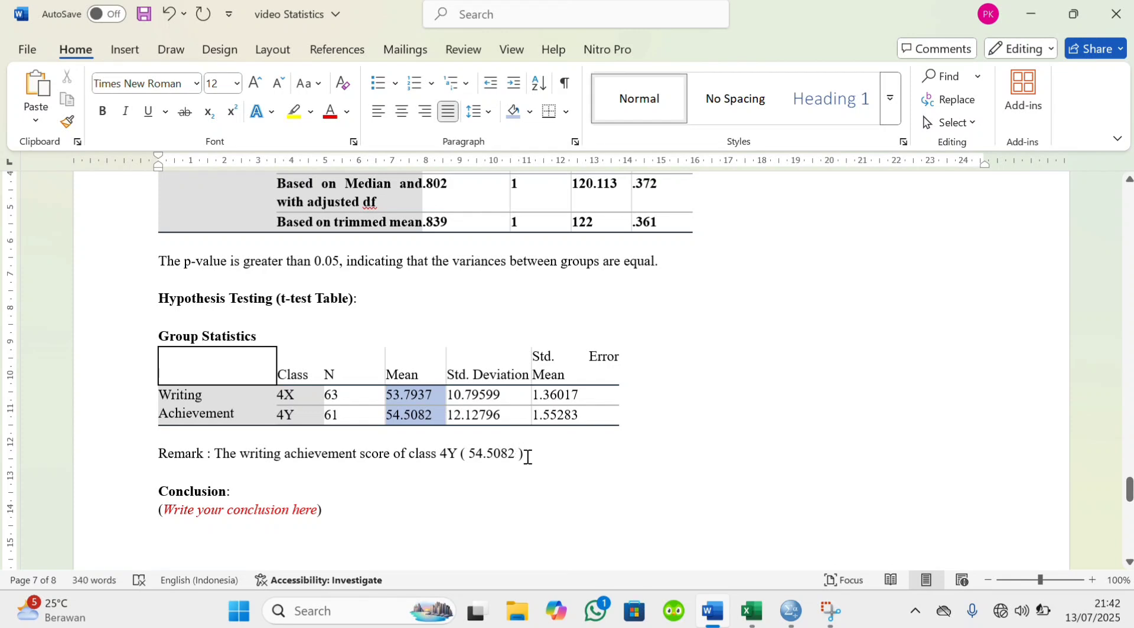
Continue the remark with "is slightly higher than that of class 4X"
text(Is slightly higher than that of class 4X)
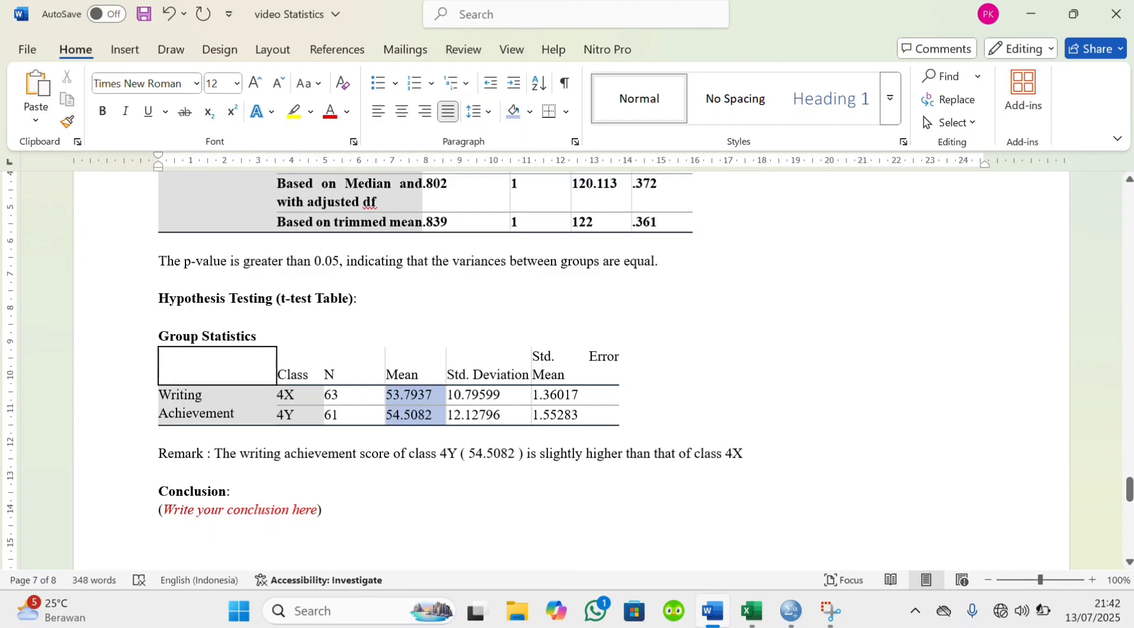
text( ()
End the remark with class 4X's mean, 53.7937, copied from the Group Statistics table and enclosed in parentheses
drag(386, 395, 440, 393)
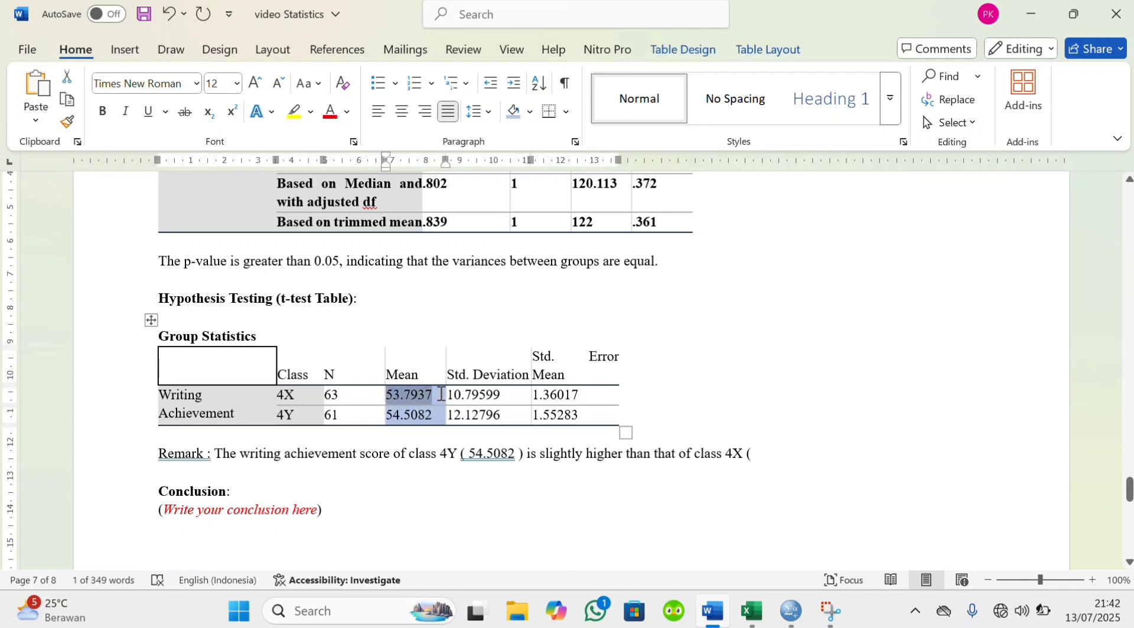
key(ctrl+c)
click(773, 465)
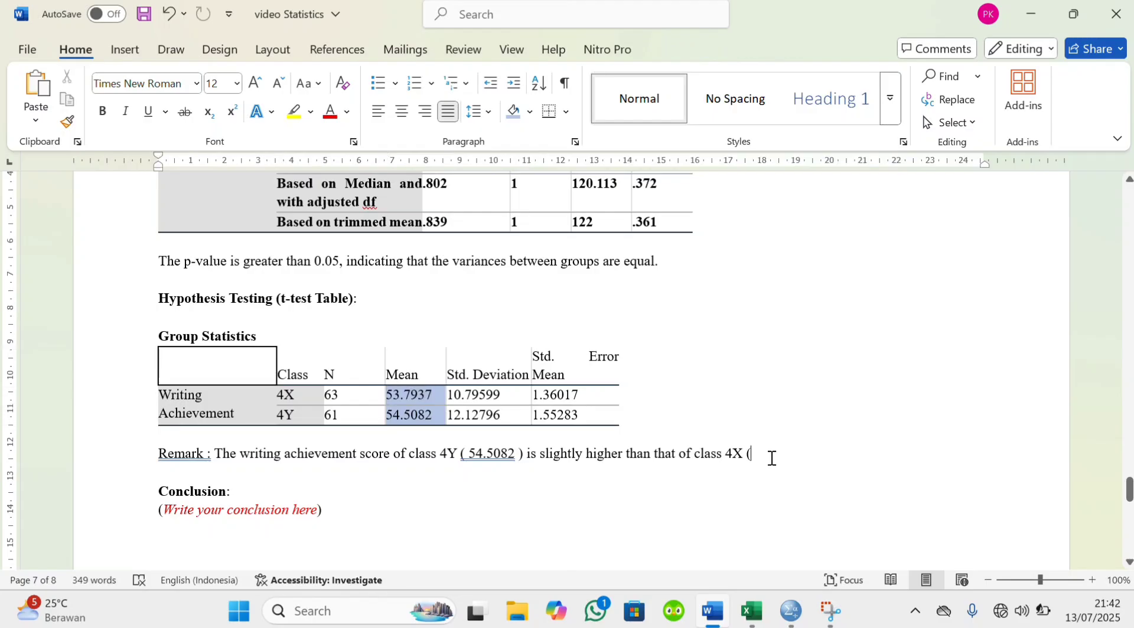
key(ctrl+v)
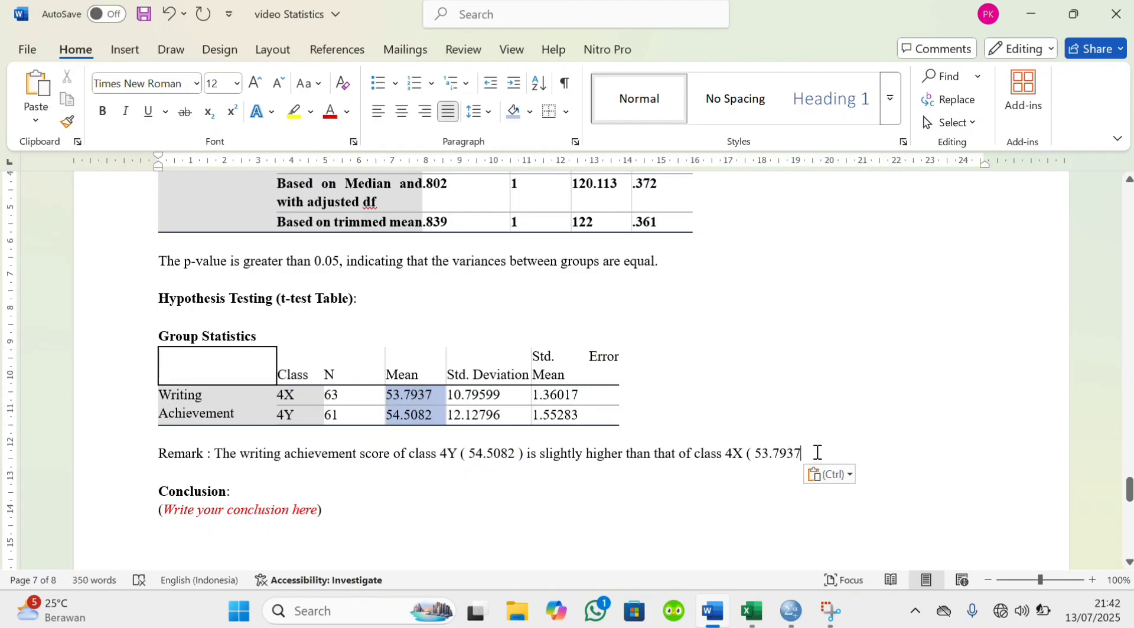
text())
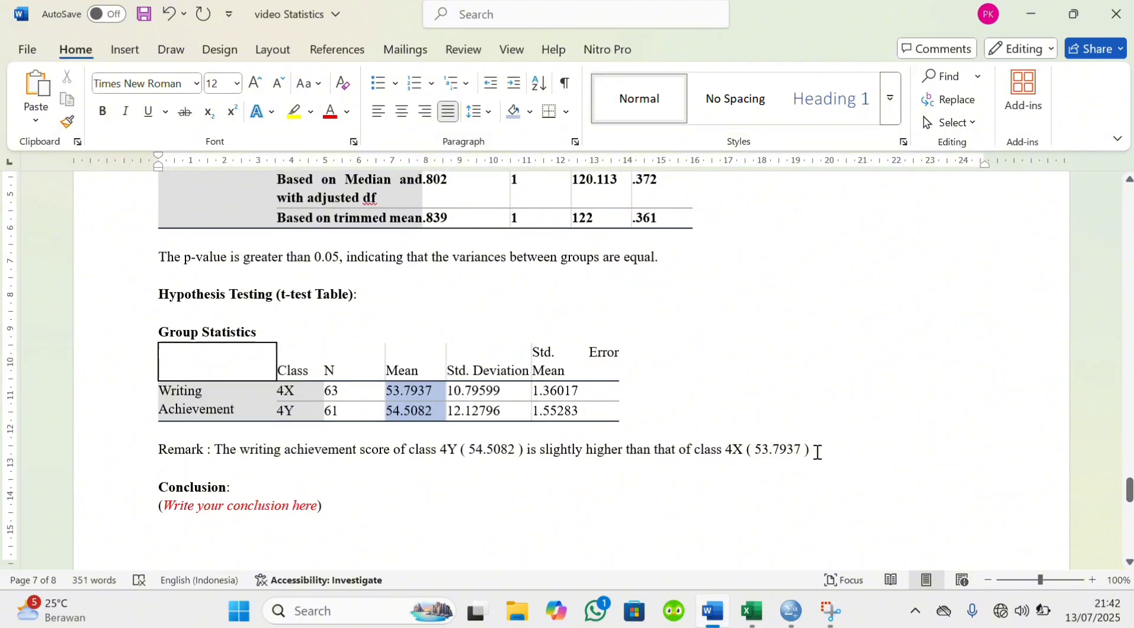
Switch to the SPSS output, copy the Independent Samples Test table and return to the Word report
scroll(818, 453, down, 2)
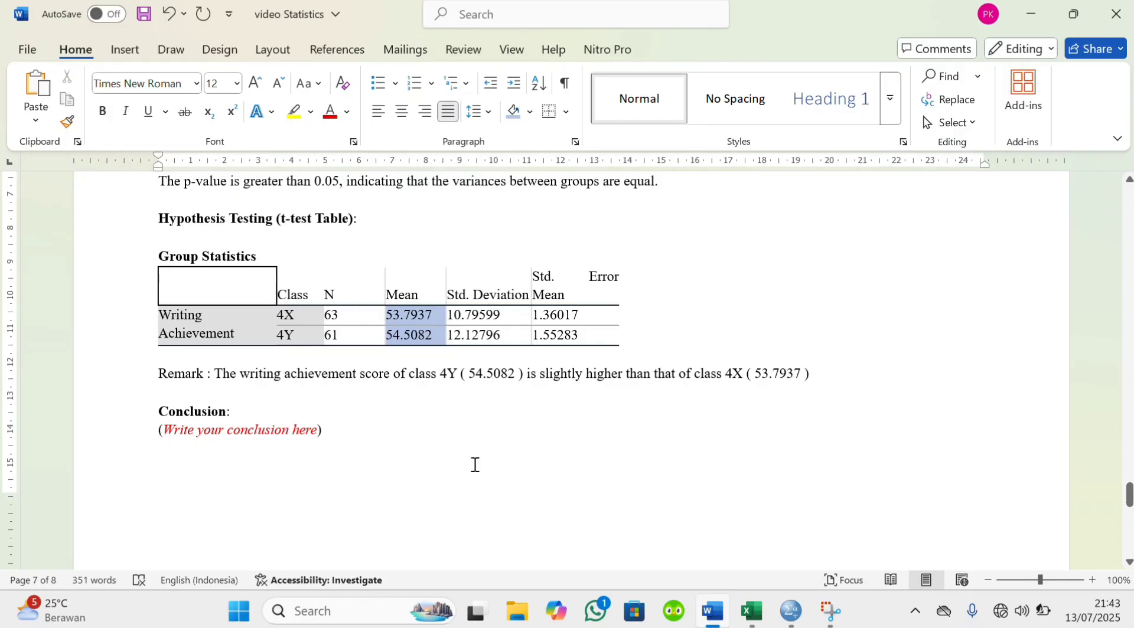
scroll(475, 465, down, 1)
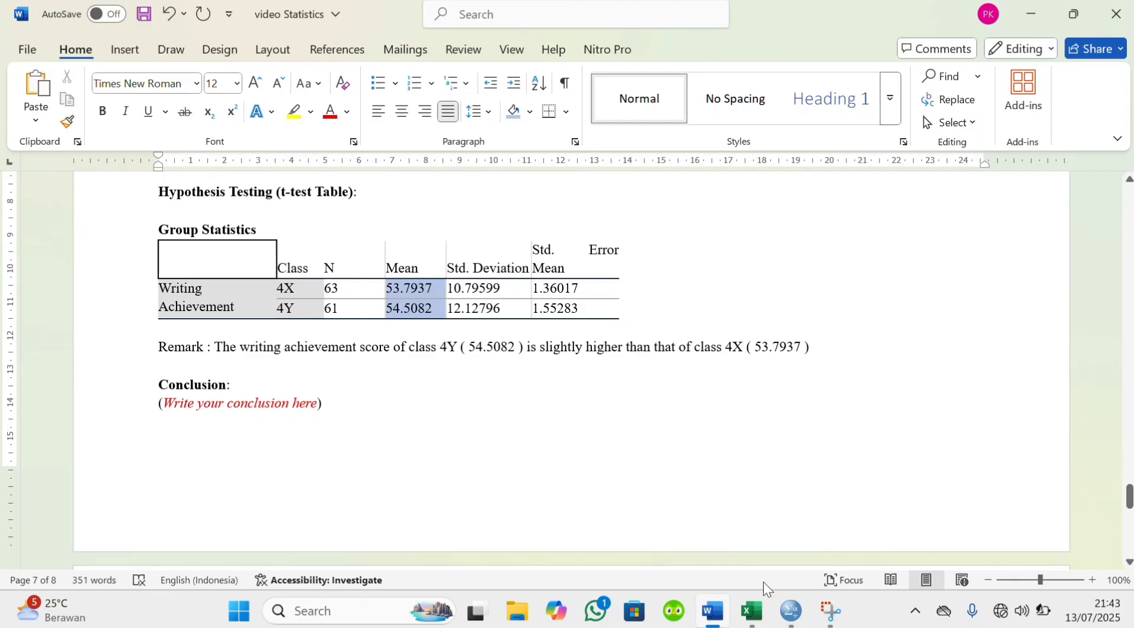
mouse_move(791, 611)
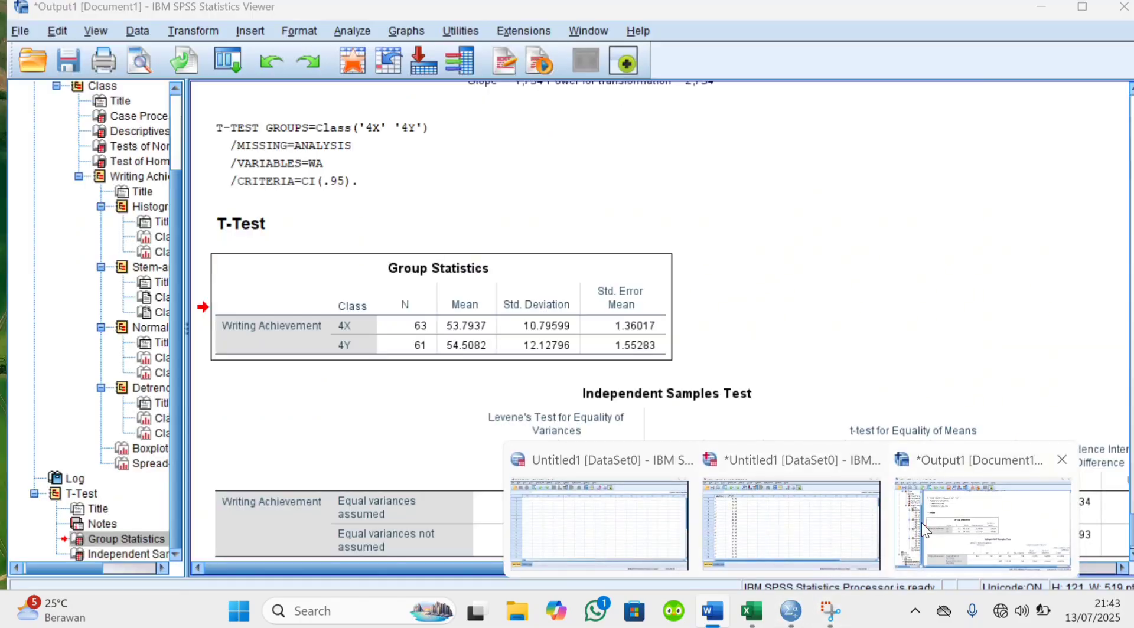
click(921, 522)
scroll(809, 425, down, 1)
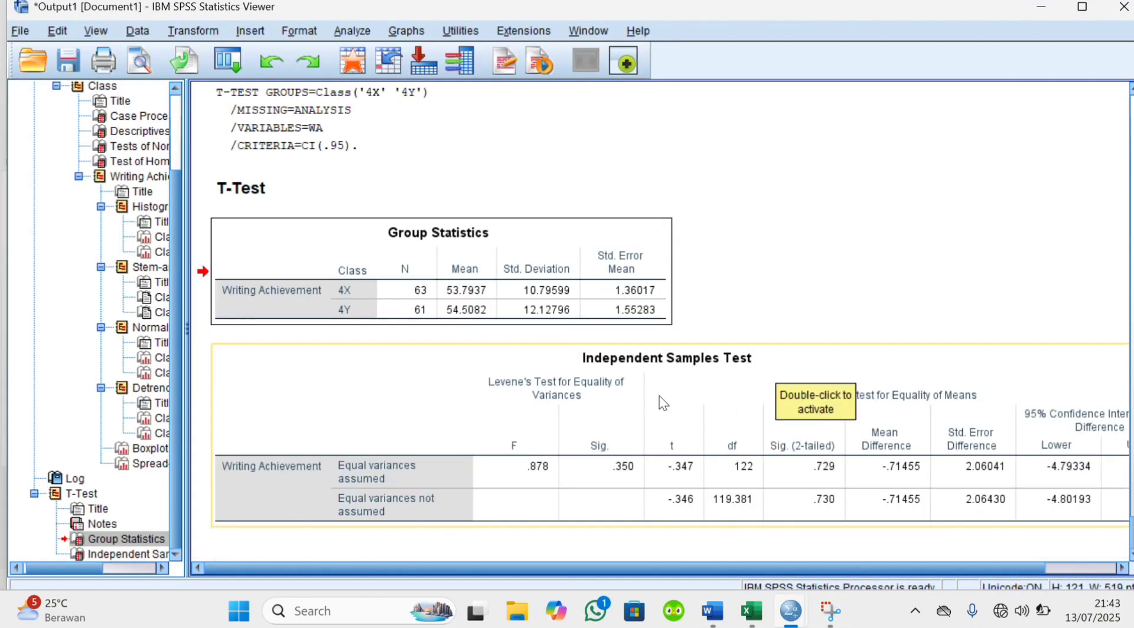
right_click(607, 406)
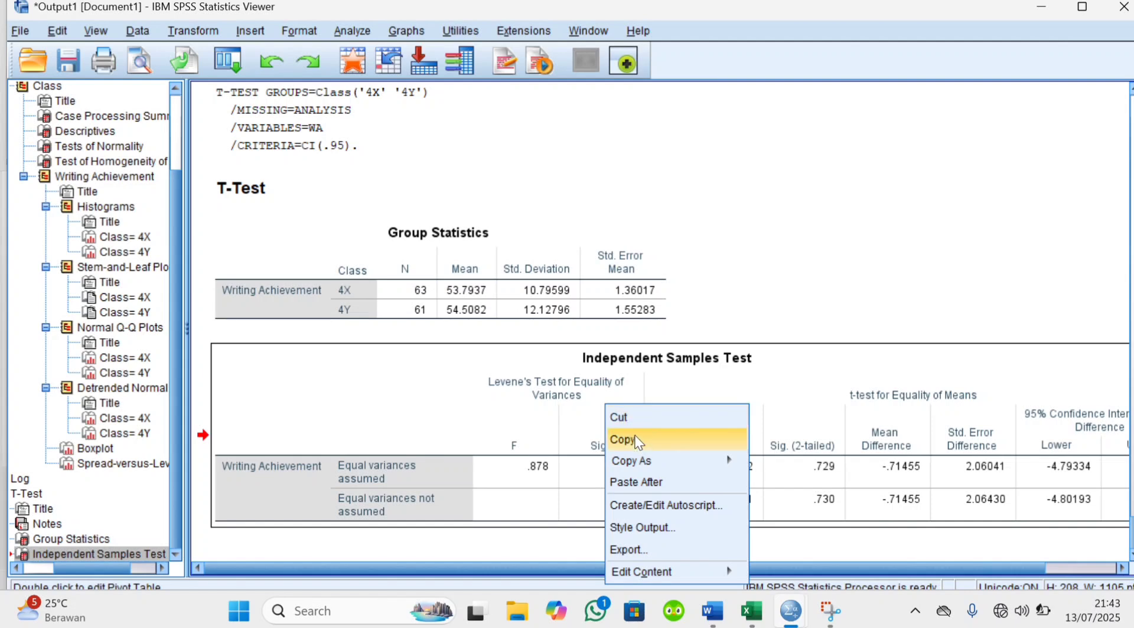
click(638, 442)
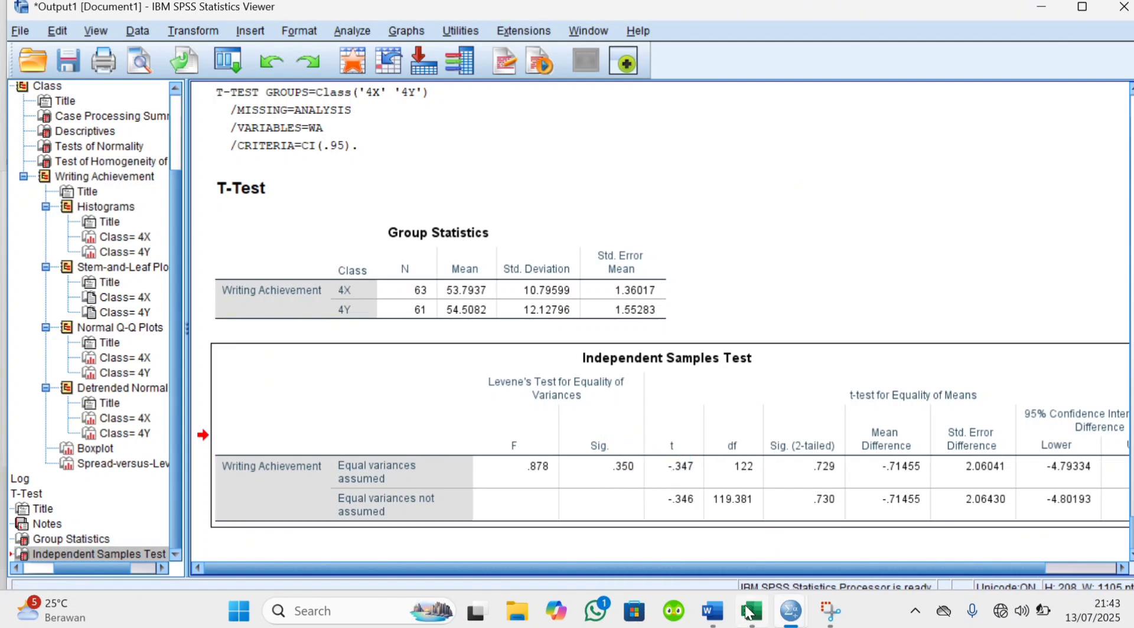
click(722, 549)
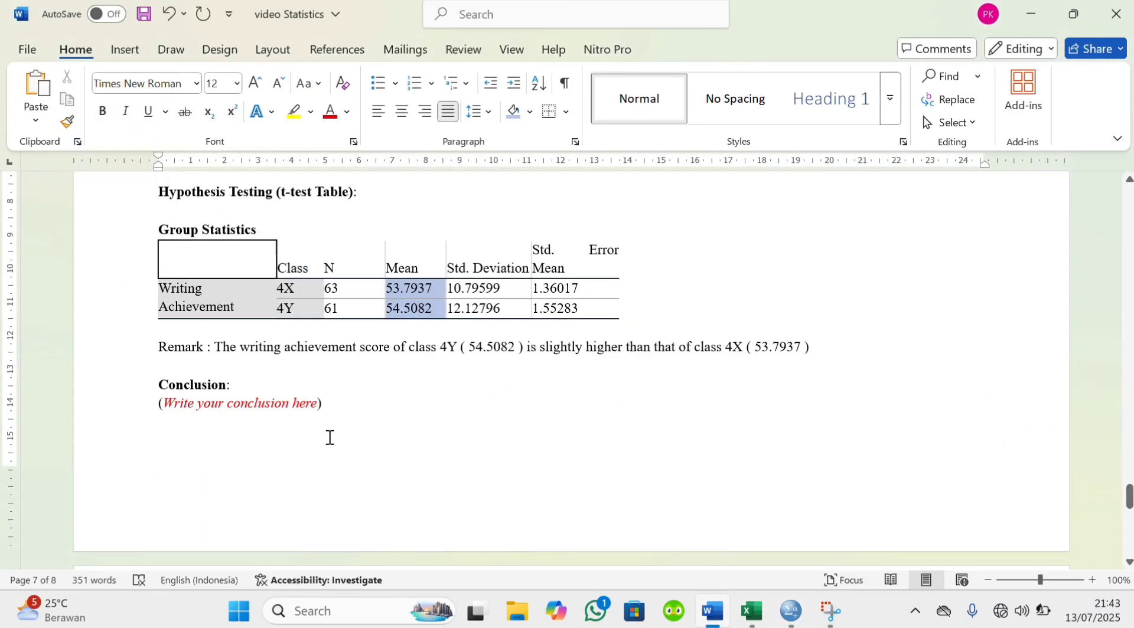
Replace the "Write your conclusion here" placeholder under the Conclusion heading with the copied Independent Samples Test table
drag(158, 404, 329, 411)
key(BackSpace)
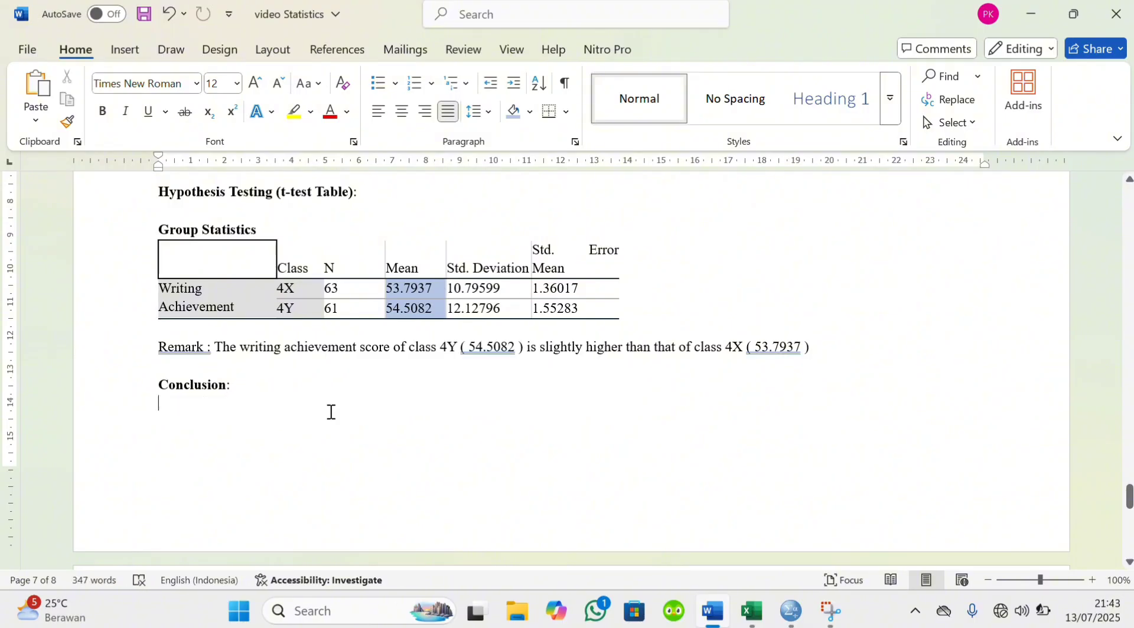
key(ctrl+v)
Insert several blank lines between the Group Statistics remark and the Conclusion heading
scroll(329, 411, up, 4)
click(173, 248)
key(Return)
key(Return)
key(Return)
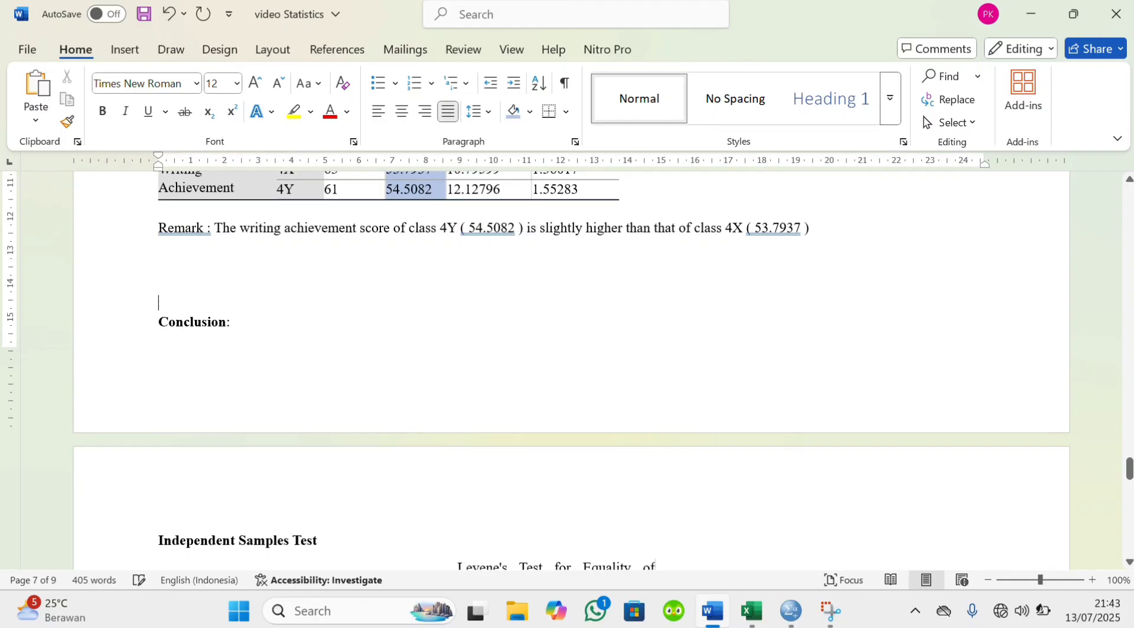
key(Return)
key(Return)
Shade the "Equal variances assumed" label and the Sig. (2-tailed) header with its .729 value light blue in the Independent Samples Test table
scroll(567, 378, down, 5)
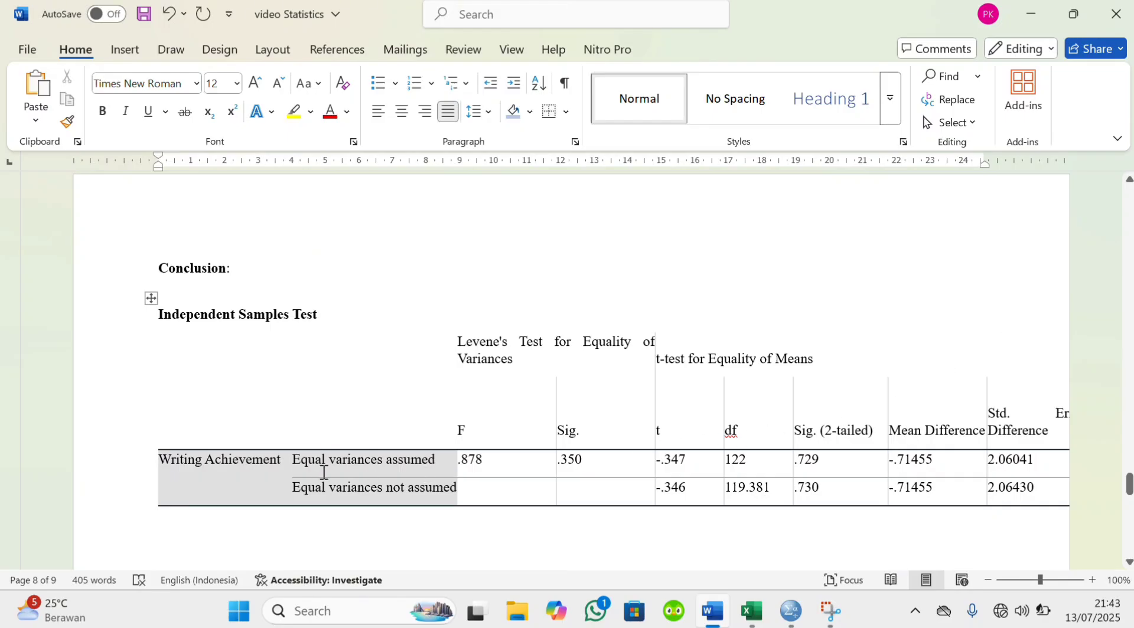
drag(302, 466, 416, 464)
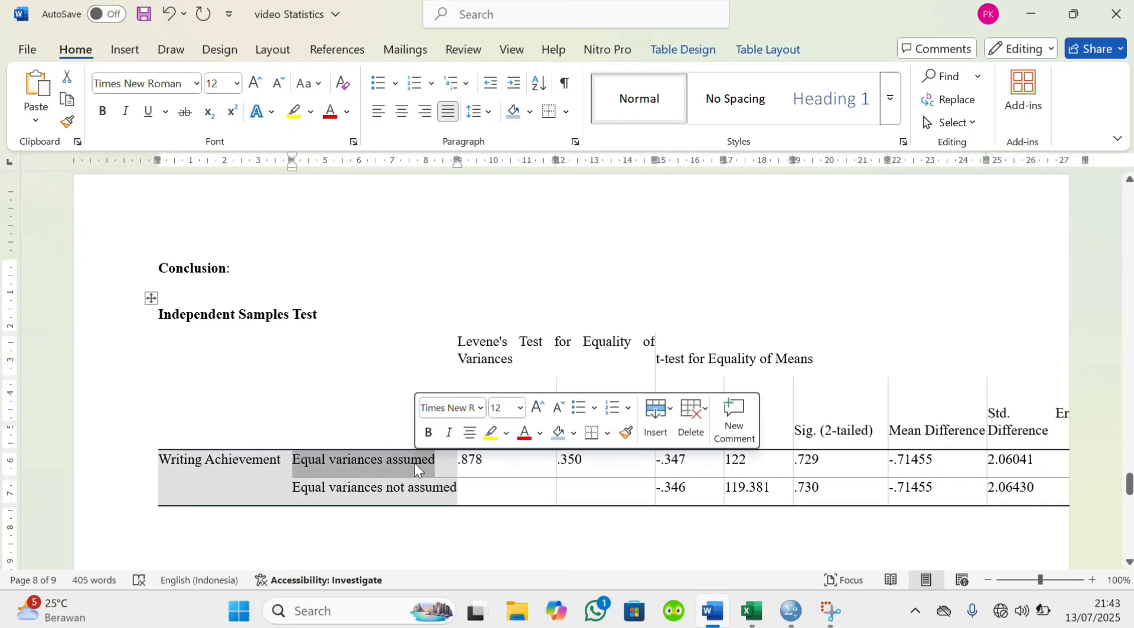
click(561, 434)
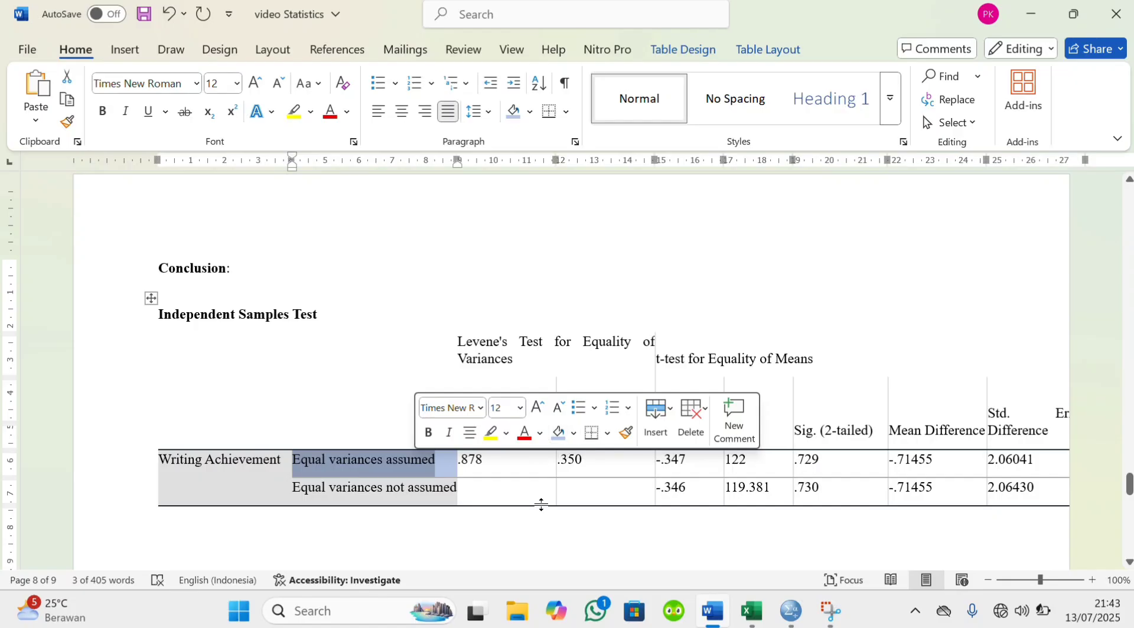
click(528, 519)
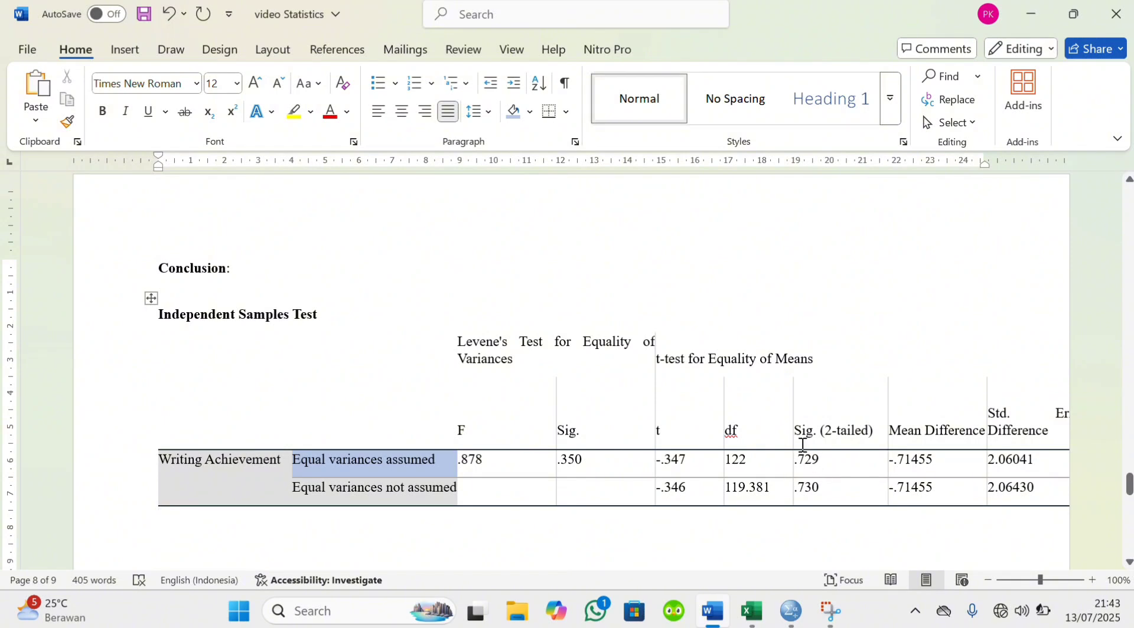
drag(803, 435, 835, 456)
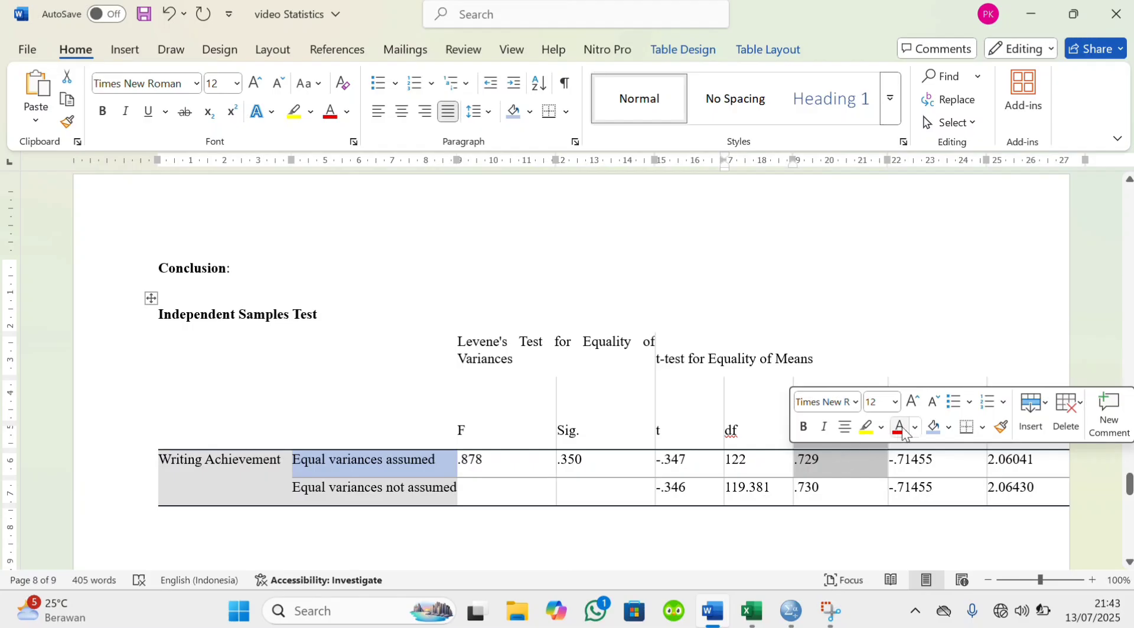
click(698, 529)
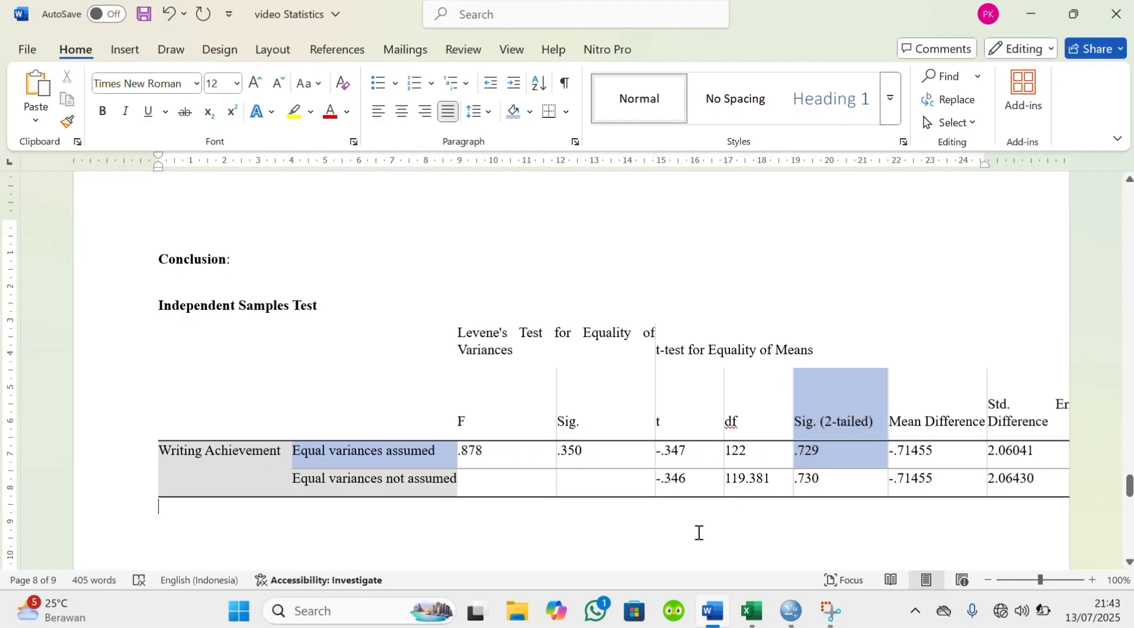
Add a "Remark :" line below the Independent Samples Test table
scroll(698, 531, down, 3)
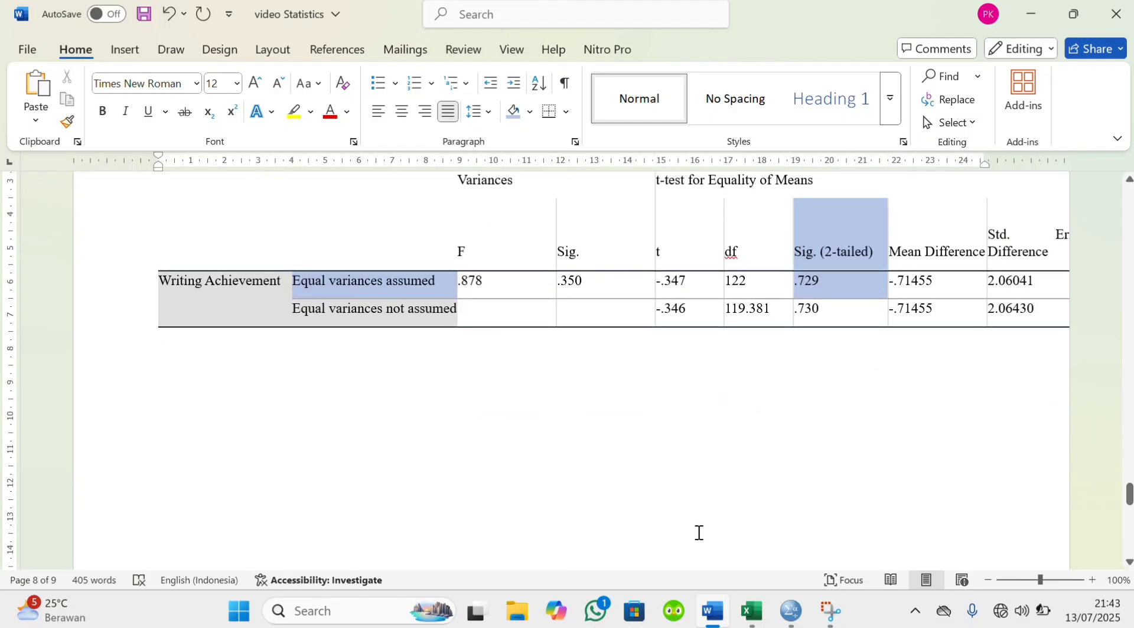
text(r)
key(BackSpace)
text(rE)
key(BackSpace)
key(BackSpace)
key(BackSpace)
text(Remark : )
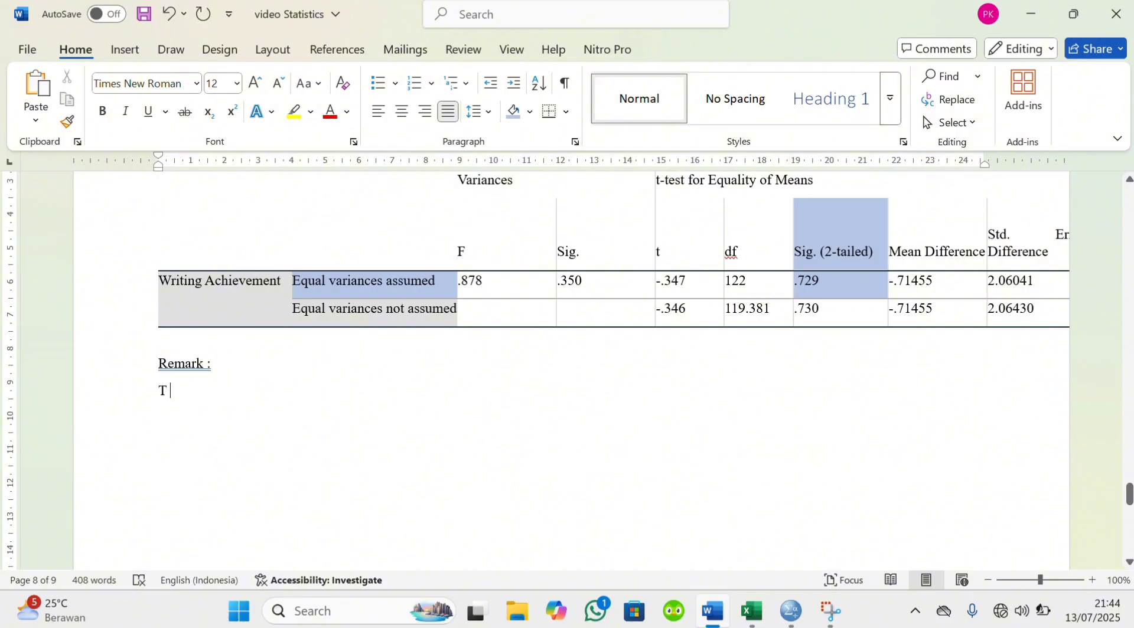
text( +)
Begin the line beneath the new remark label with "t =" in lowercase
key(BackSpace)
text(=)
key(BackSpace)
key(BackSpace)
key(BackSpace)
key(BackSpace)
text(t =)
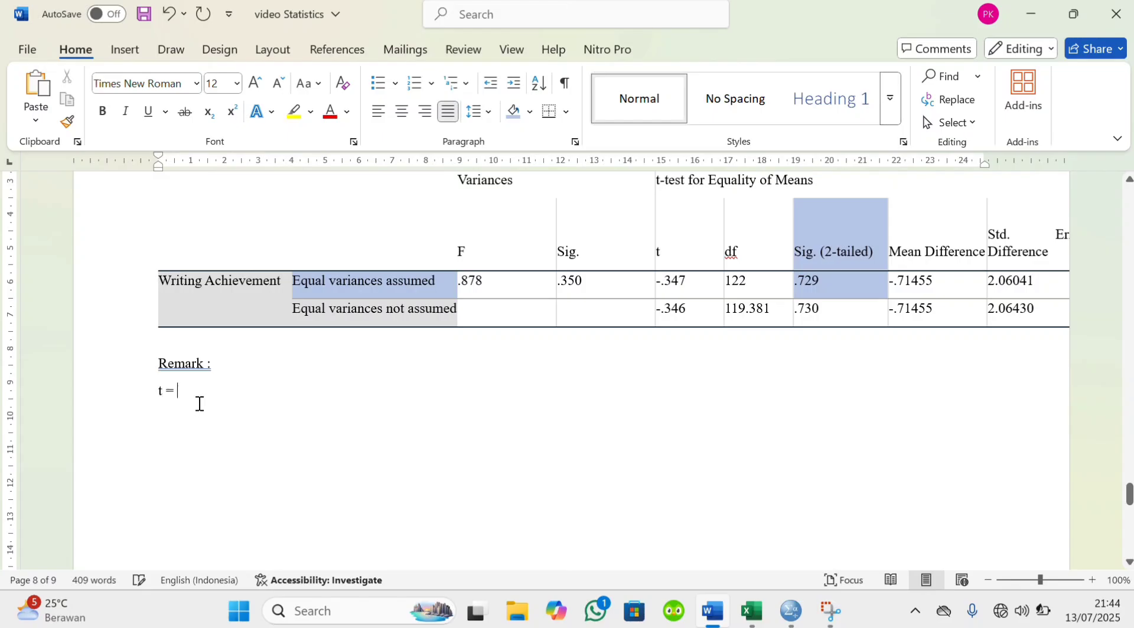
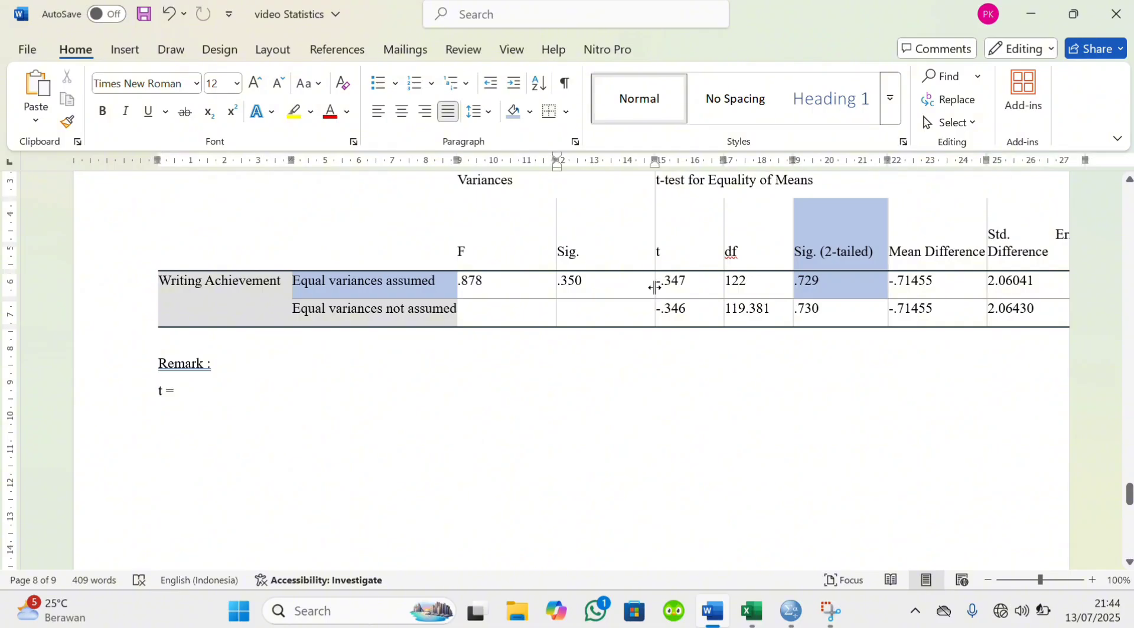
drag(659, 289, 690, 290)
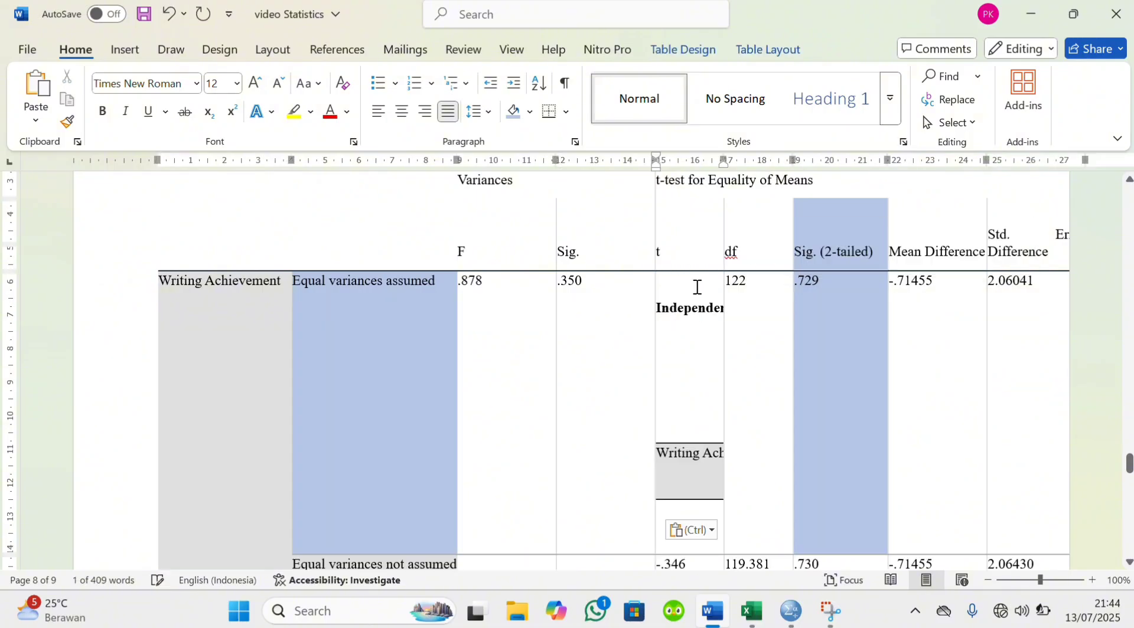
click(172, 16)
click(175, 22)
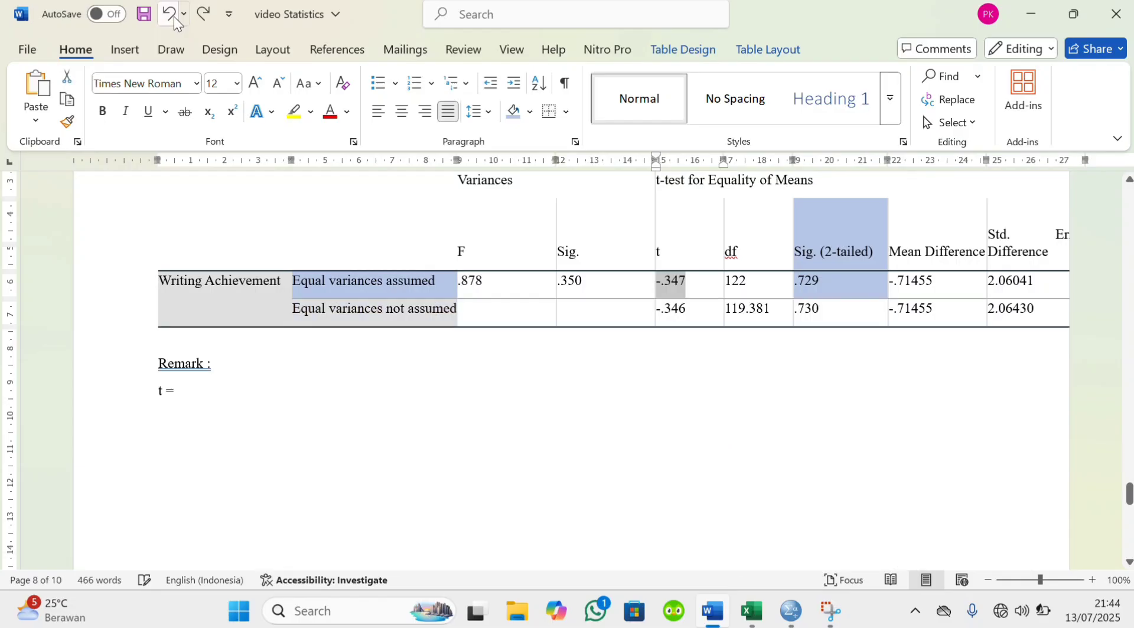
Copy the t value of the "Equal variances assumed" row into the remark after "t =" and format it as "-0.347;"
double_click(684, 287)
key(ctrl+c)
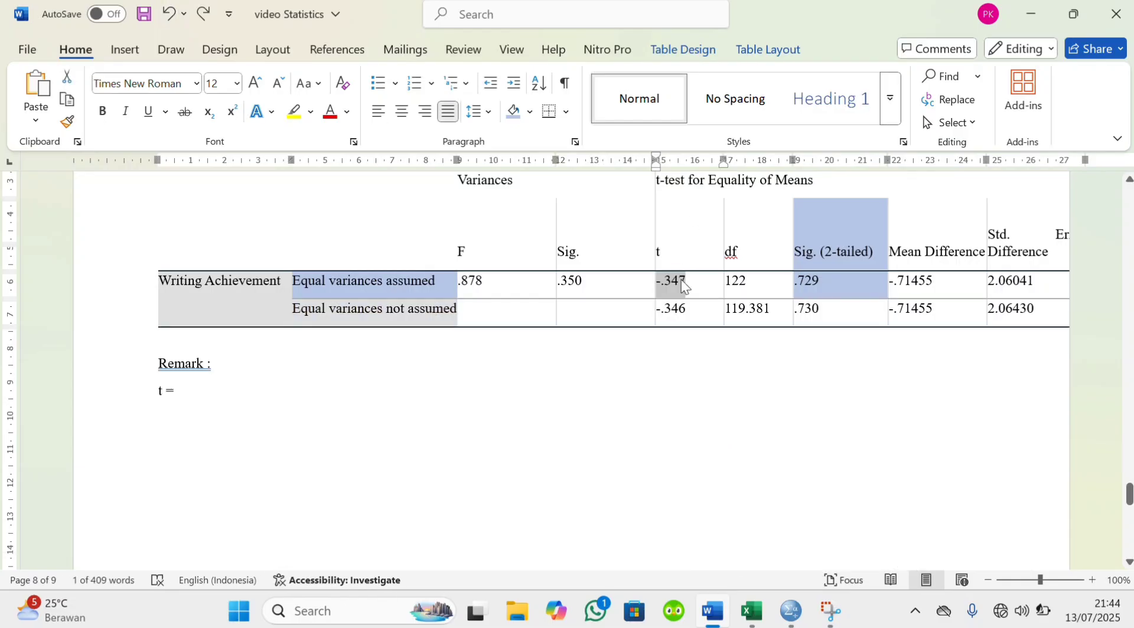
click(223, 391)
key(ctrl+v)
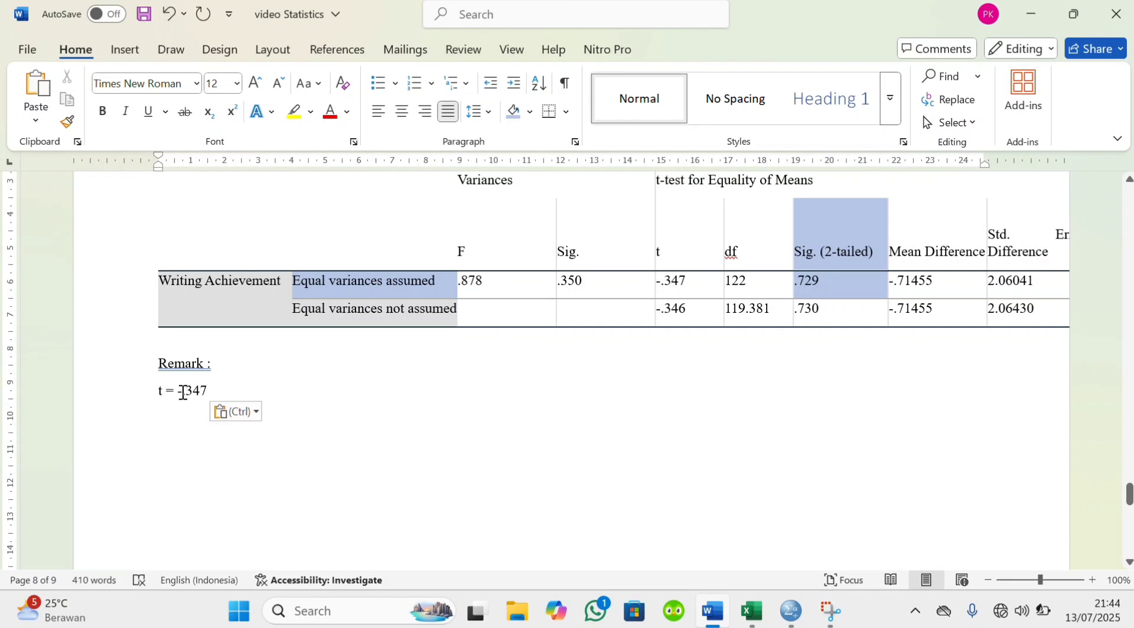
click(182, 392)
text(0.347)
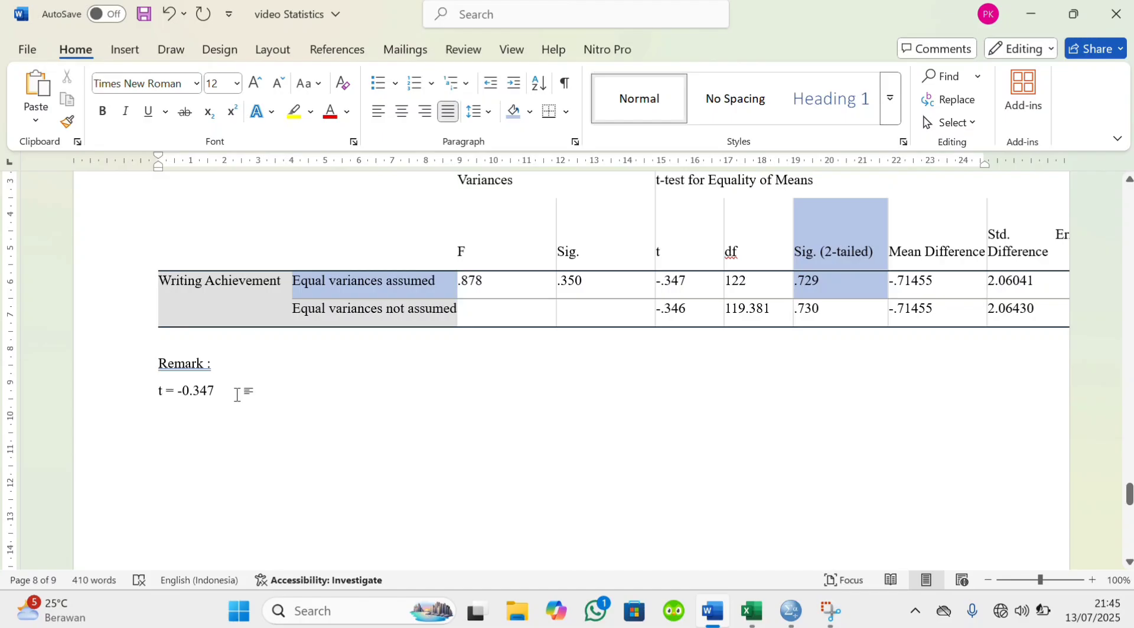
text(:)
key(BackSpace)
Extend the remark line with "df= 122;p=", copying the df value from the "Equal variances assumed" row
click(731, 286)
drag(730, 285, 757, 284)
click(756, 284)
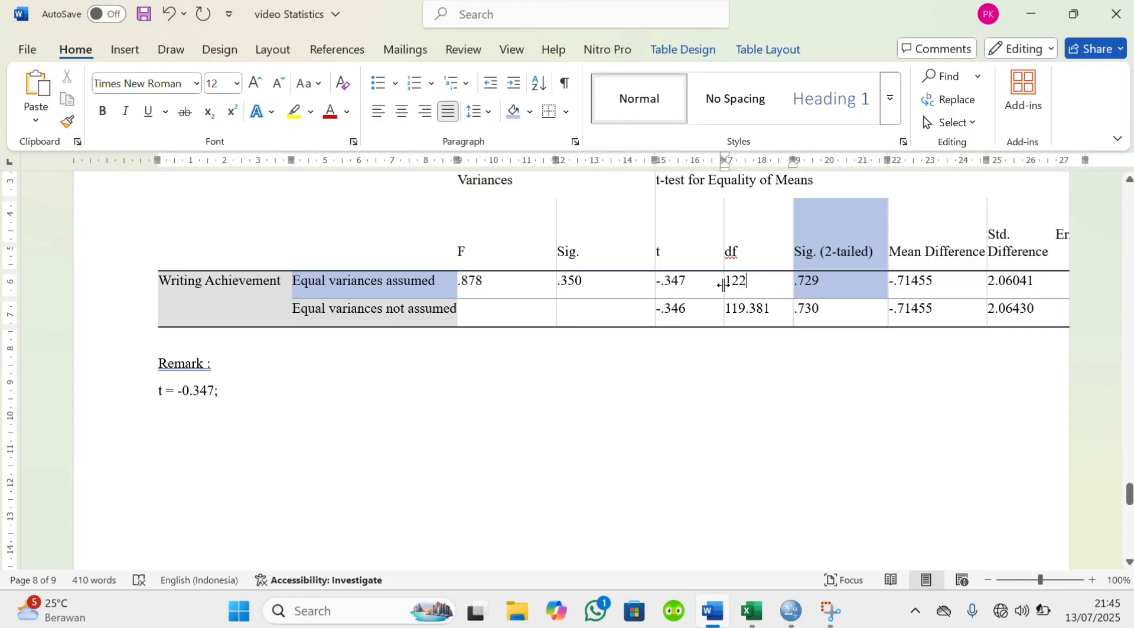
drag(723, 286, 761, 287)
key(ctrl+c)
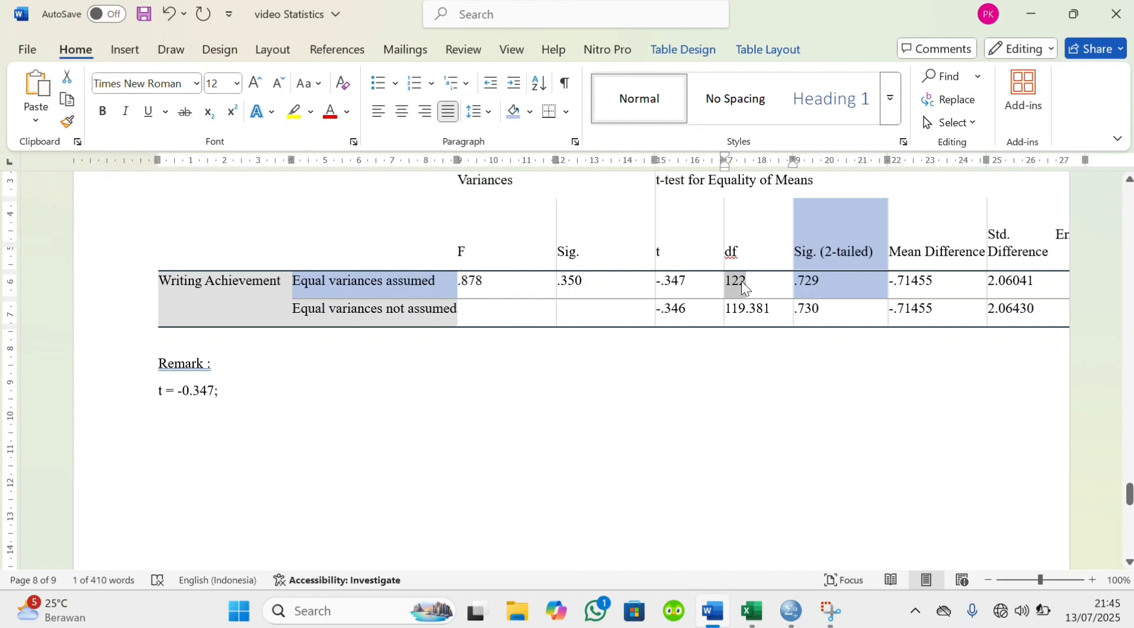
click(250, 384)
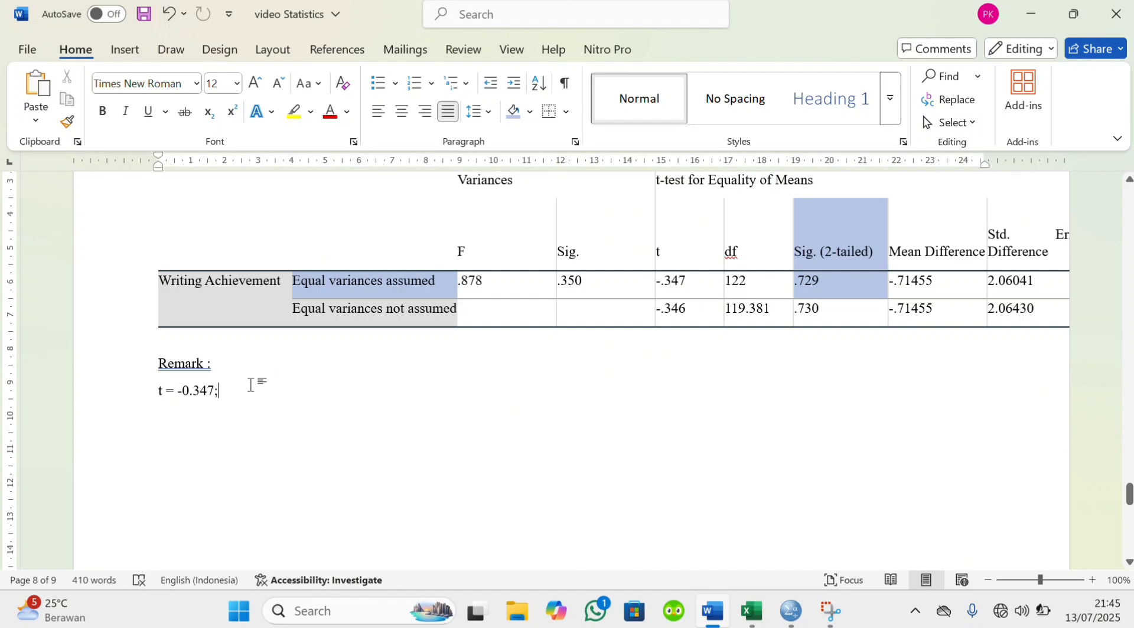
text(df=)
key(ctrl+v)
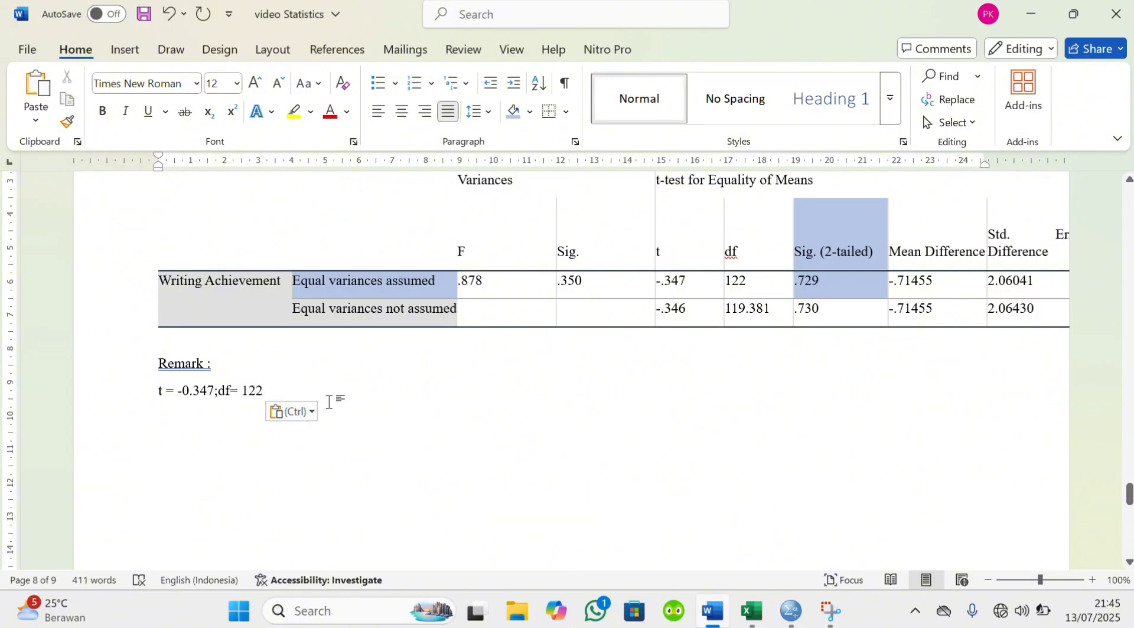
text(;)
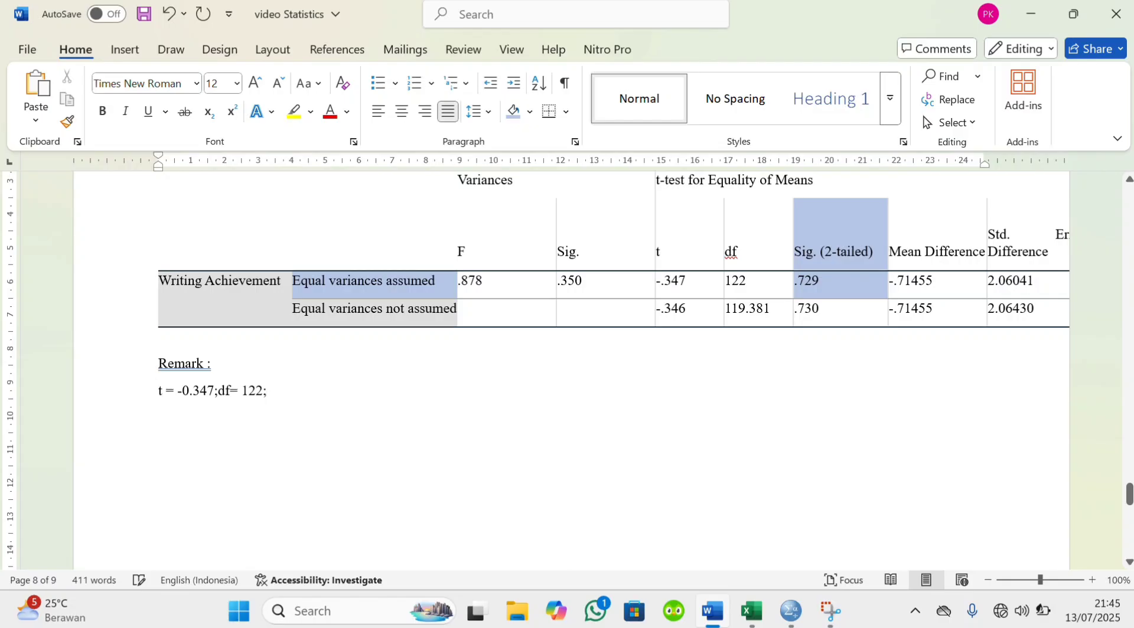
text(p=)
Move the Independent Samples Test table to the page's left edge so more of its columns fit
scroll(936, 336, up, 5)
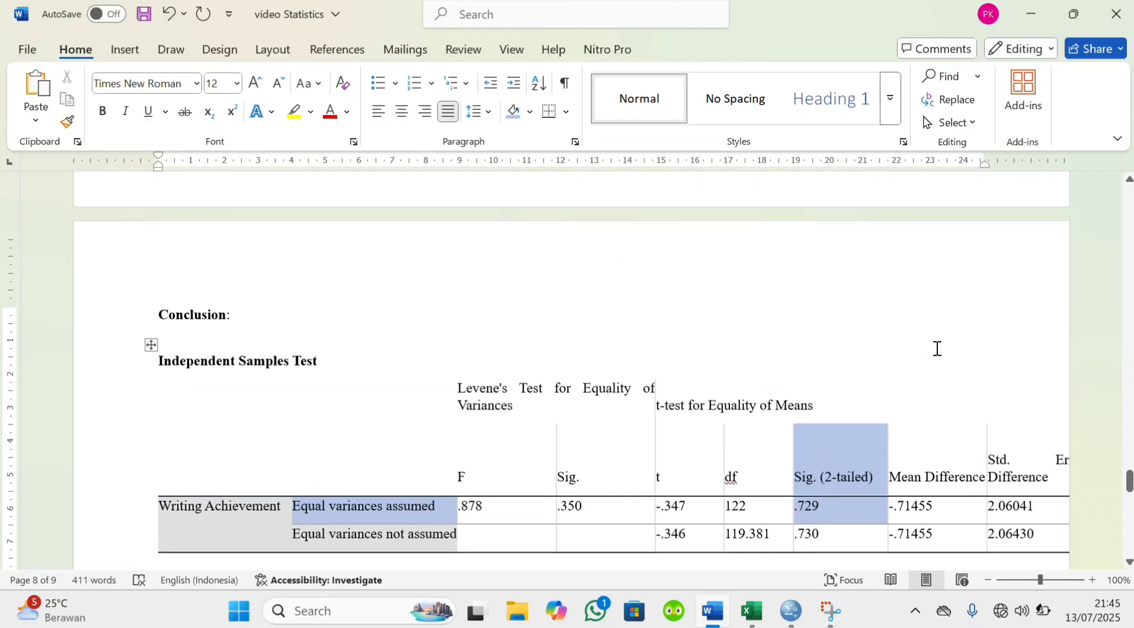
click(973, 478)
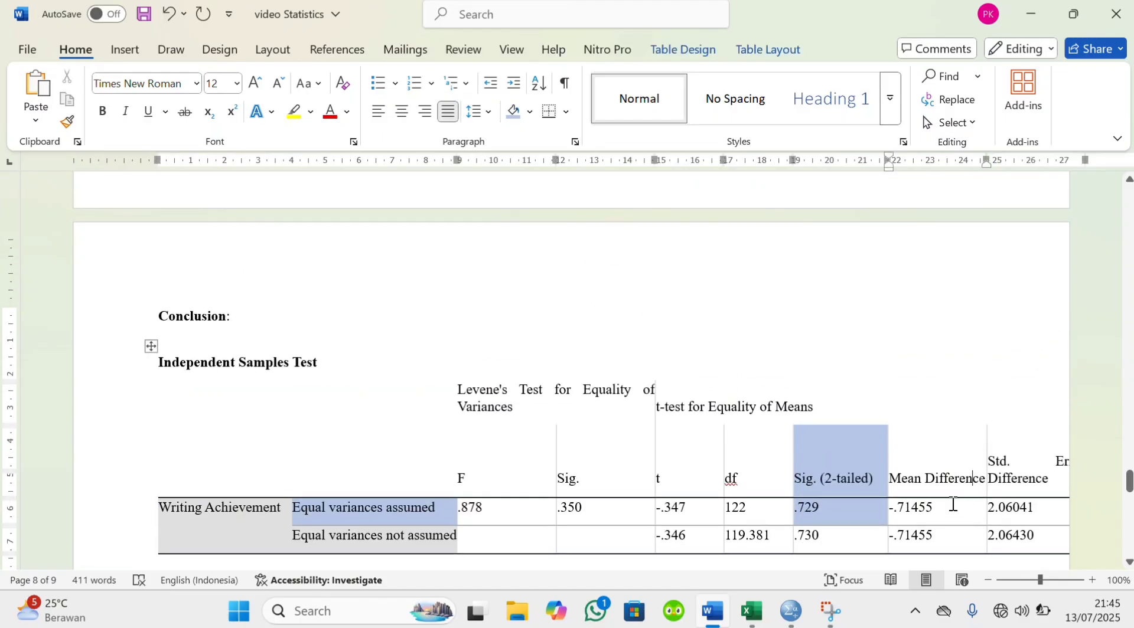
scroll(951, 509, down, 1)
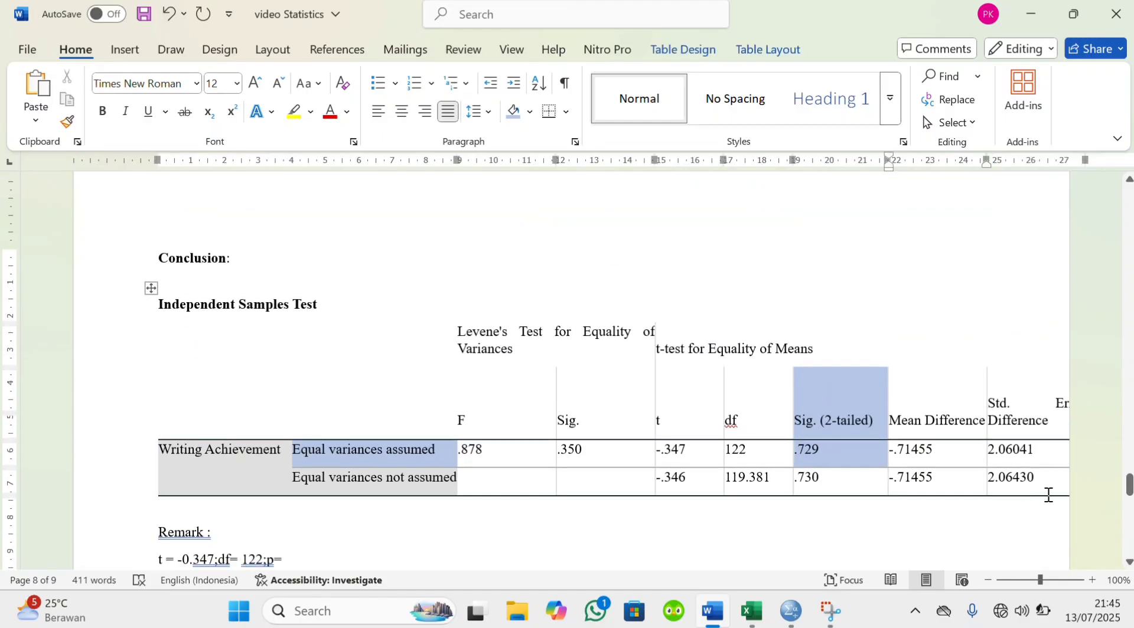
drag(1054, 496, 973, 494)
key(ctrl+z)
drag(152, 289, 67, 268)
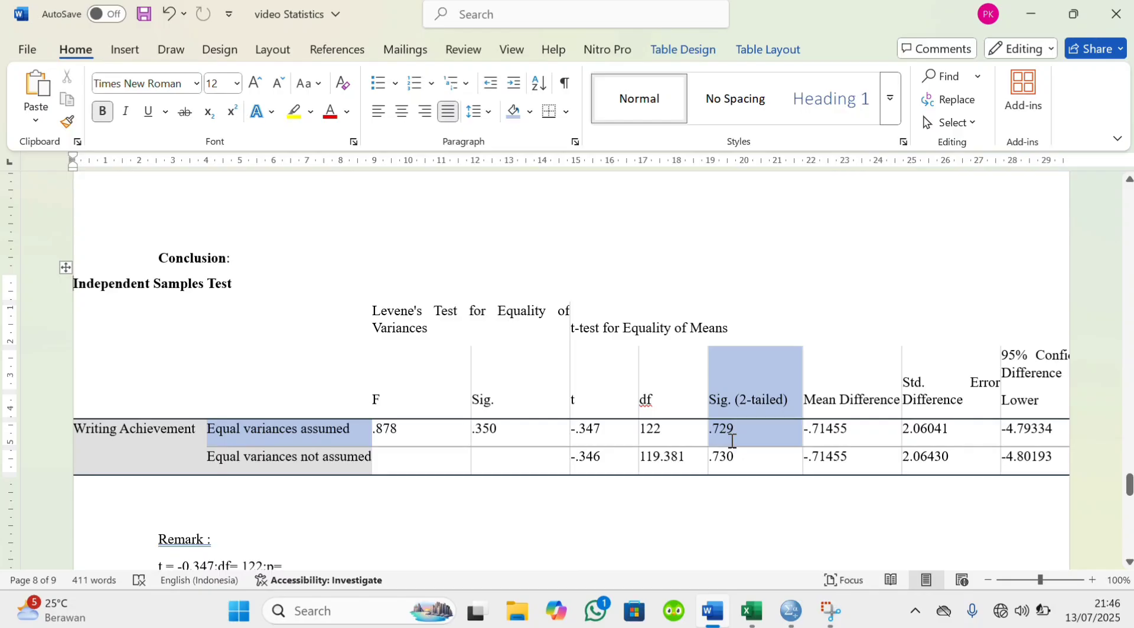
Copy the Sig. (2-tailed) value of the "Equal variances assumed" row after "p=" and format it as 0.729
scroll(732, 441, down, 2)
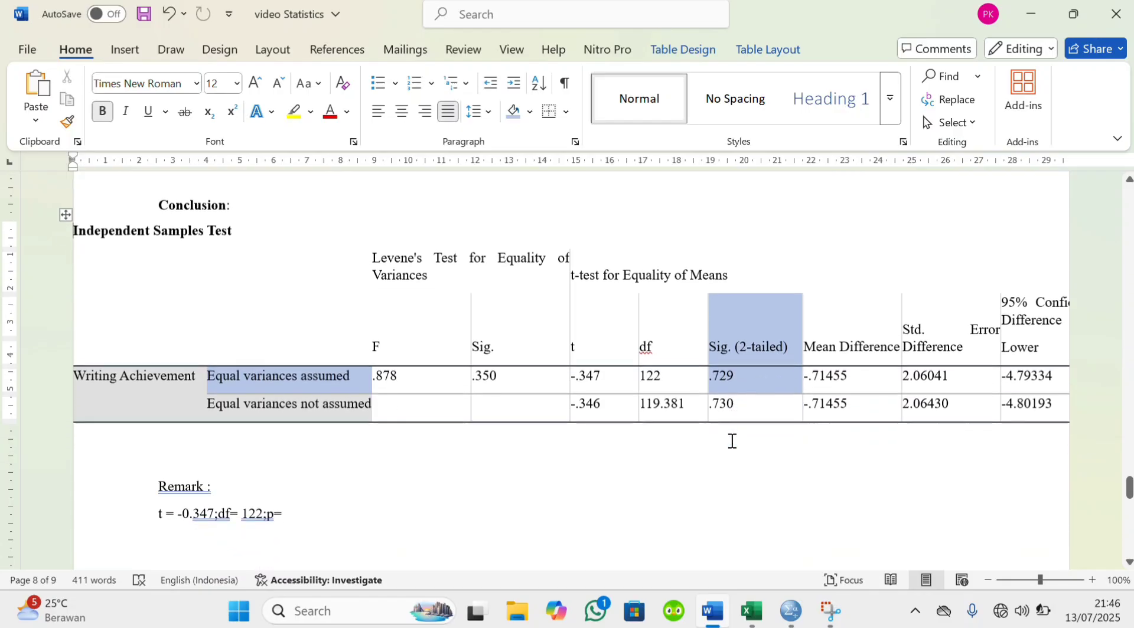
drag(719, 379, 743, 380)
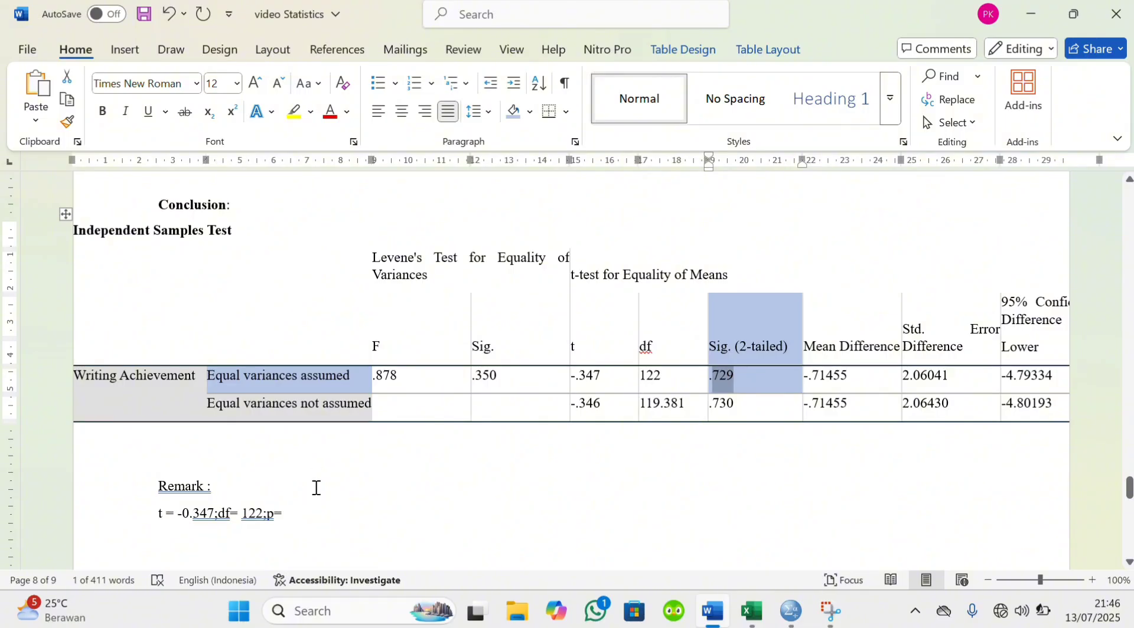
click(322, 508)
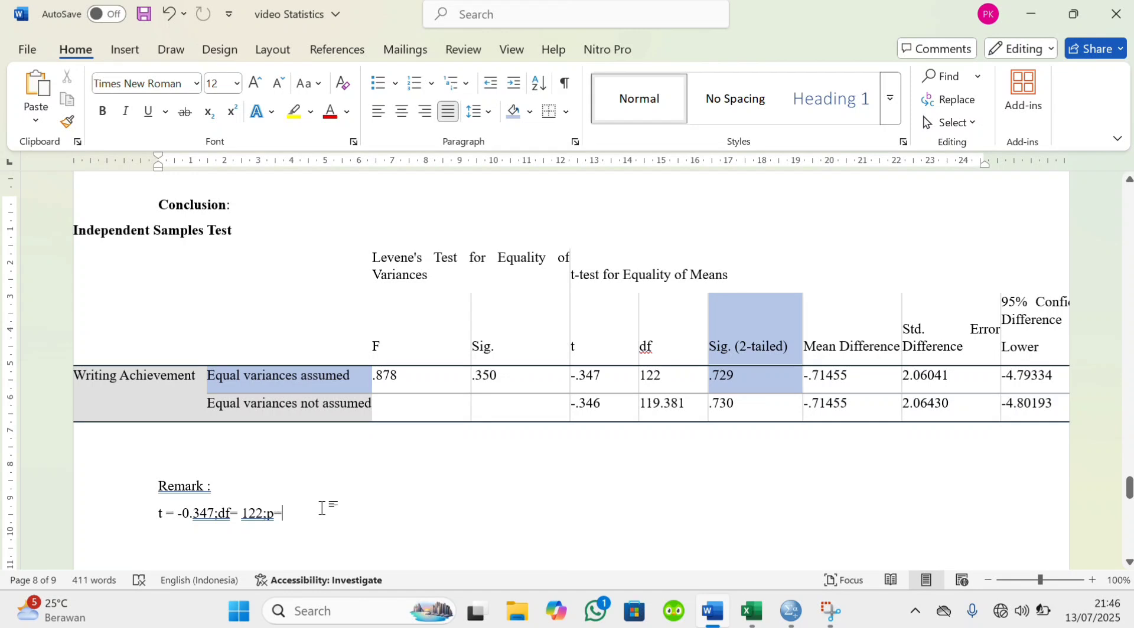
text(729)
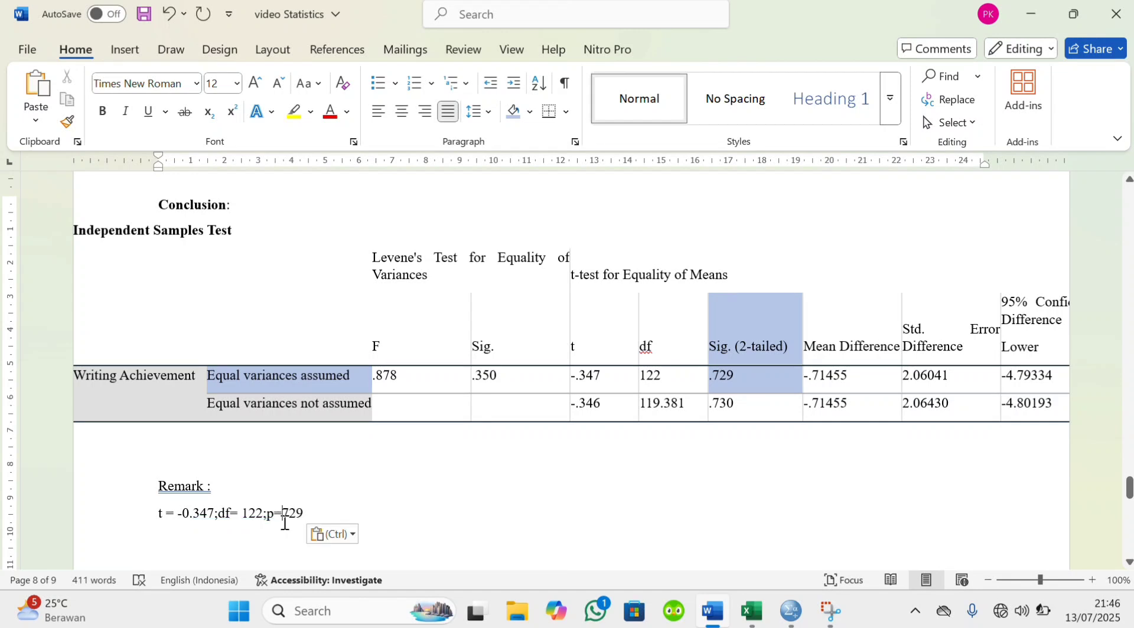
text(0)
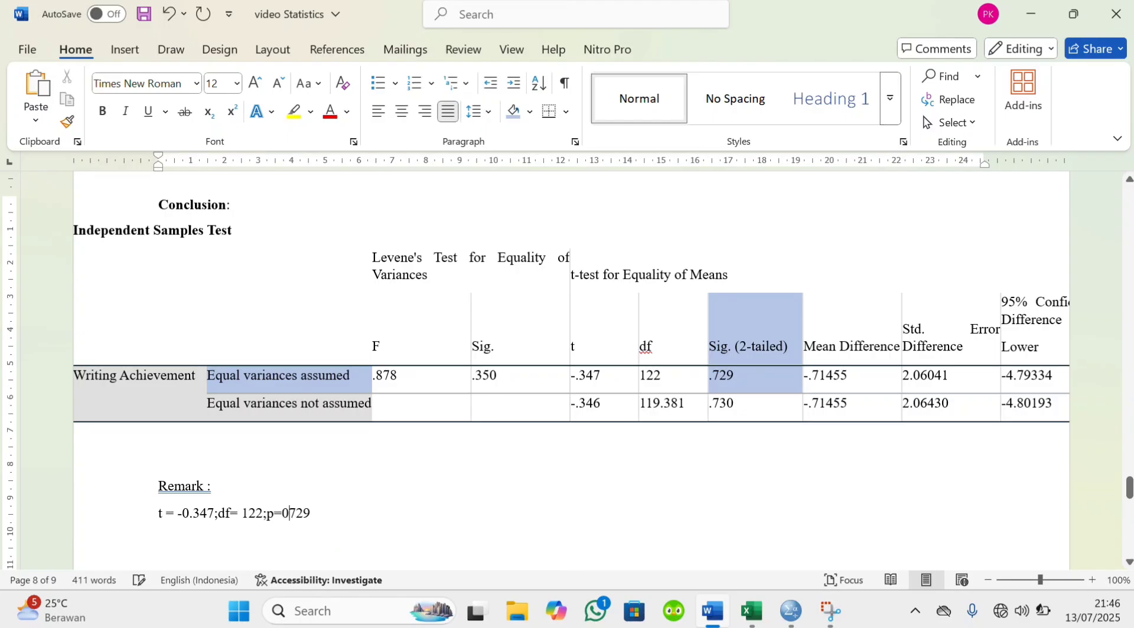
text(.)
Append the significance comparison "(p>0.05)" to the end of the remark line
click(354, 514)
text((p>0.05))
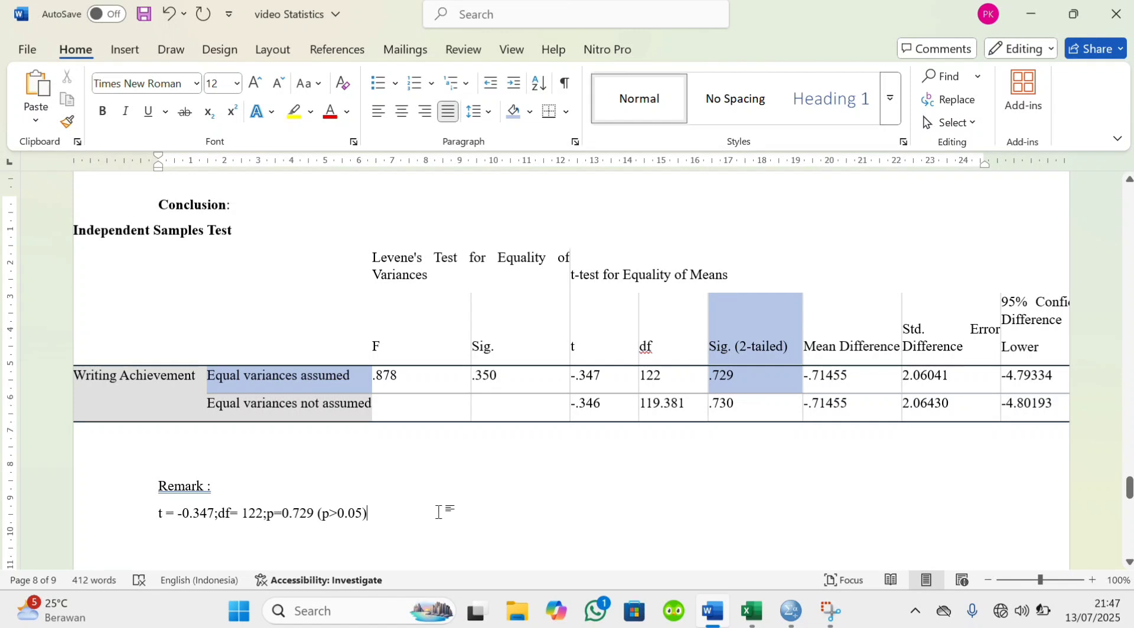
Add the line "The test fails to reject the Ho" beneath the t-test values
key(Return)
text(The test)
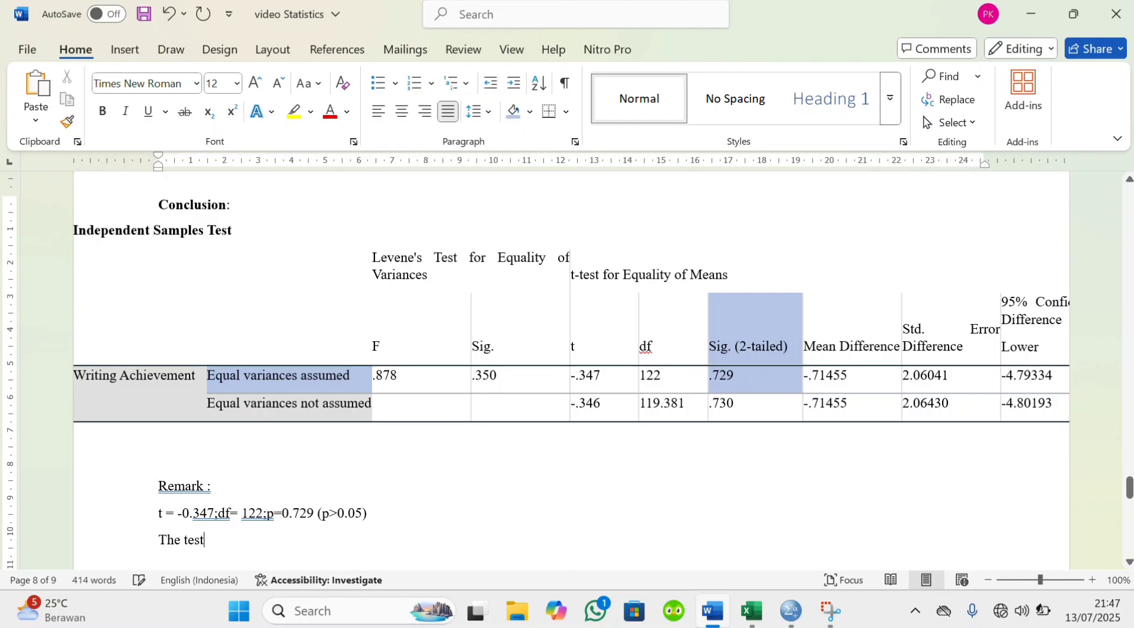
text( fails to reject the)
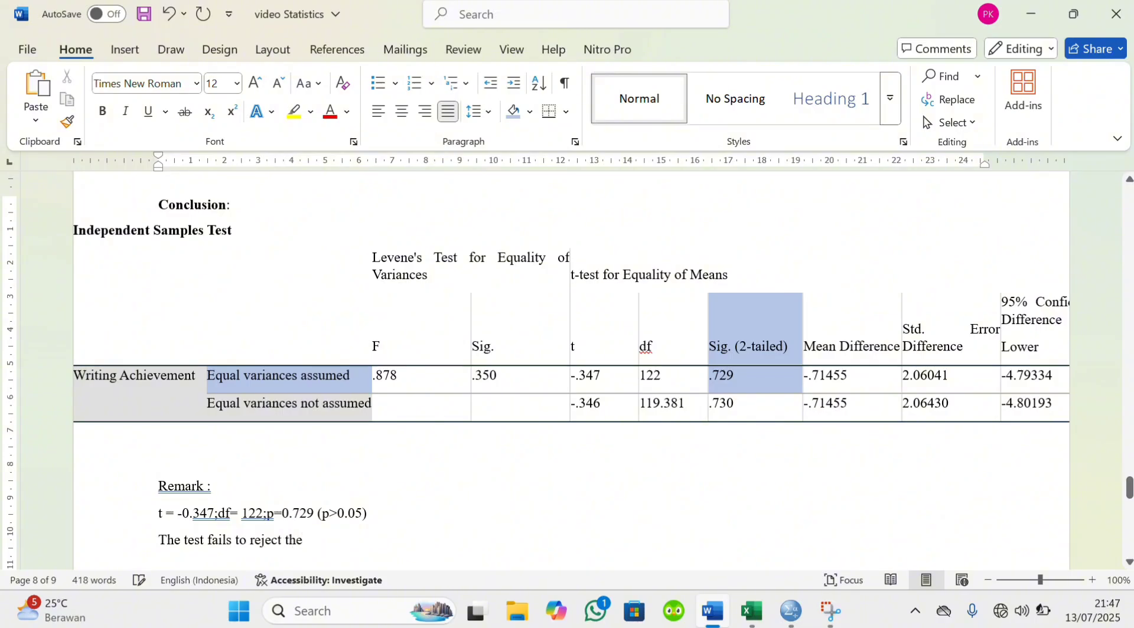
text( Ho)
Add a "Conclusion :" label below the remark, separated from it by a blank line
scroll(354, 519, down, 1)
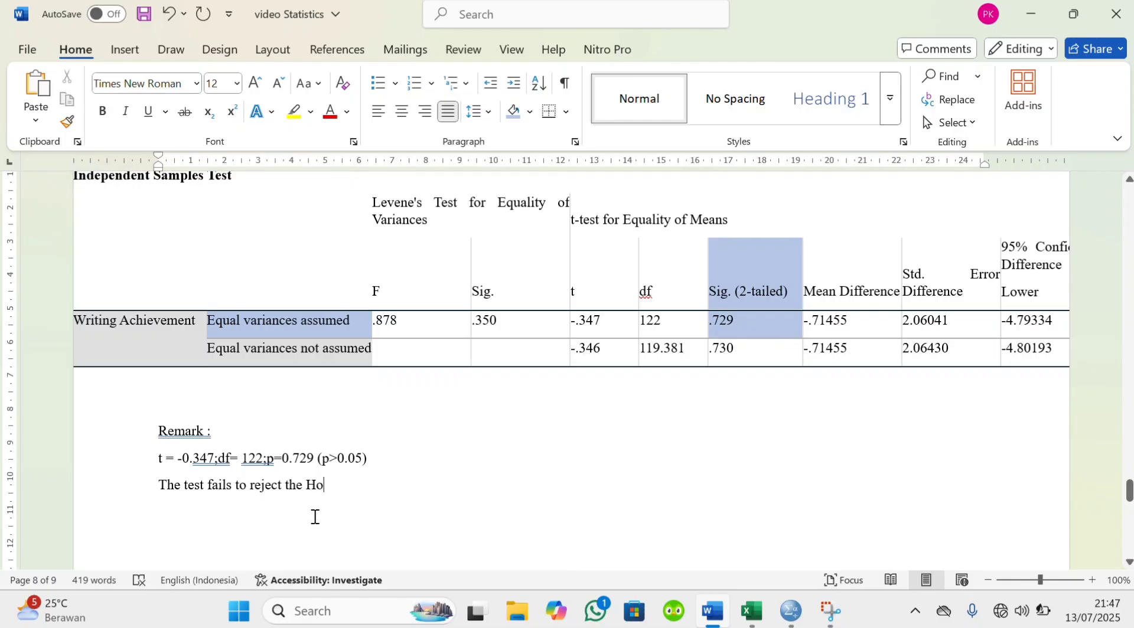
key(Return)
text(Conclusion :)
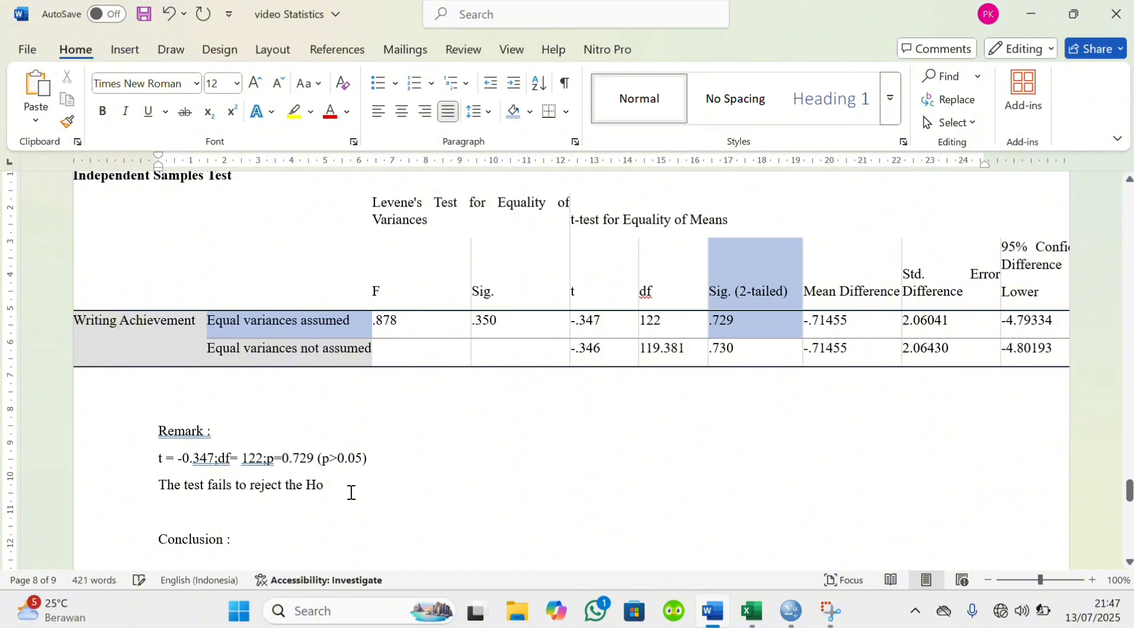
Begin the conclusion on a new line with "There is no significant mean difference in writing"
key(Return)
text(There)
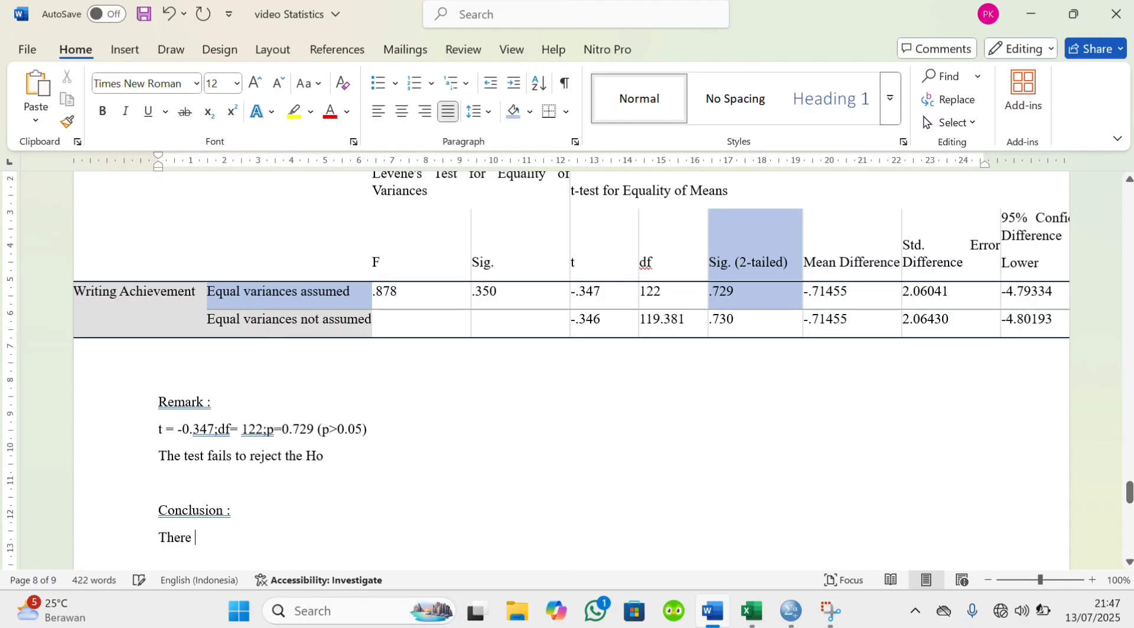
text( is no significa)
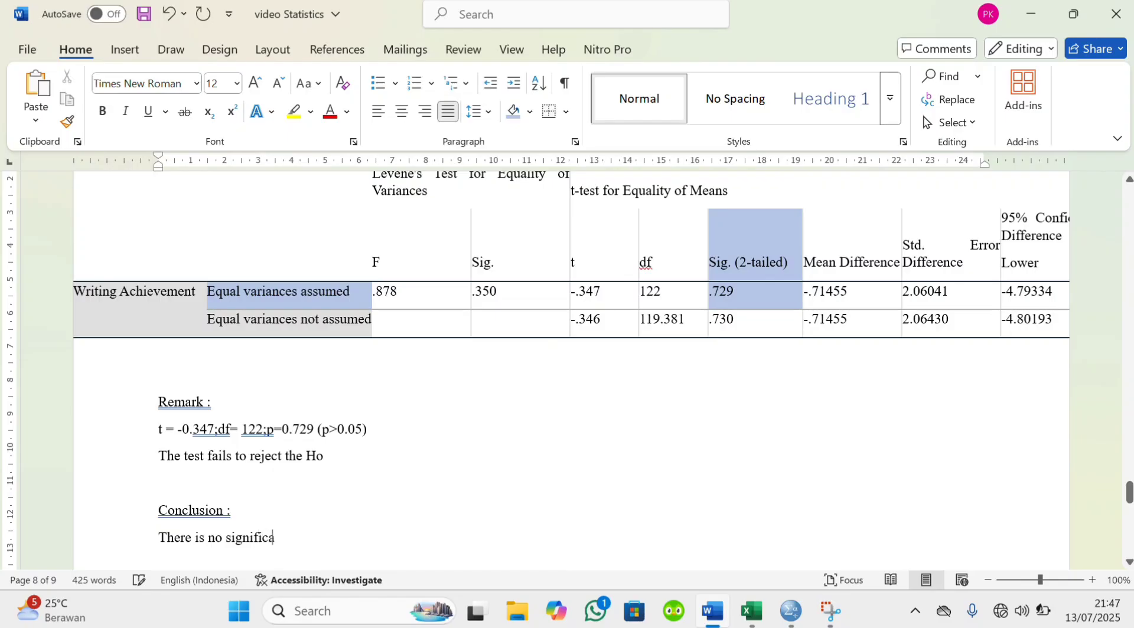
text(nt mean differ)
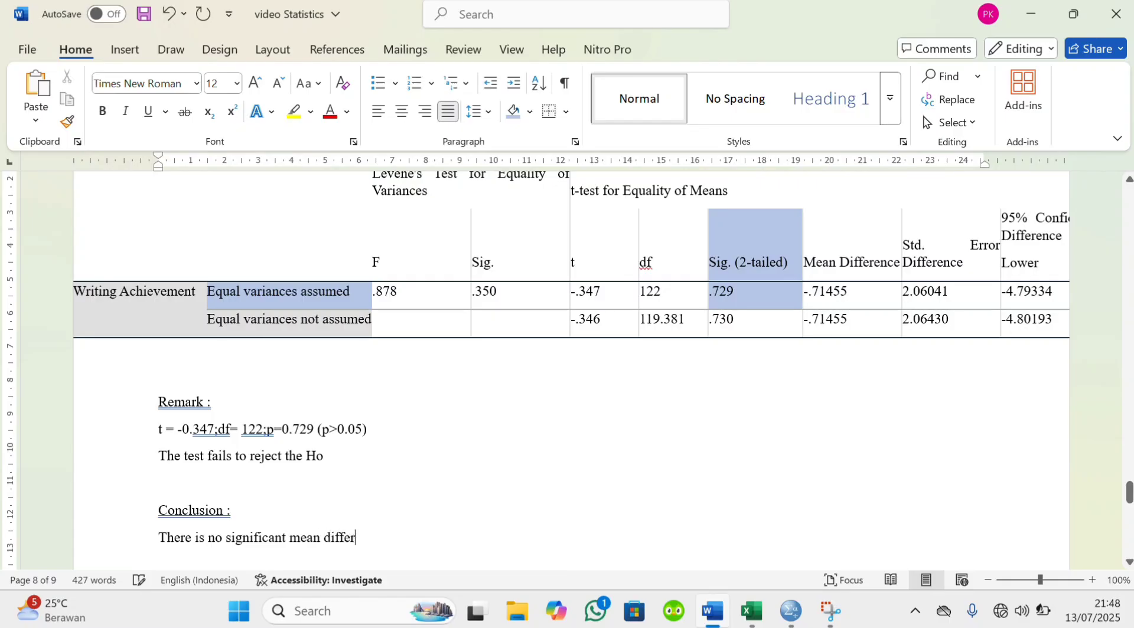
text(ence in writting)
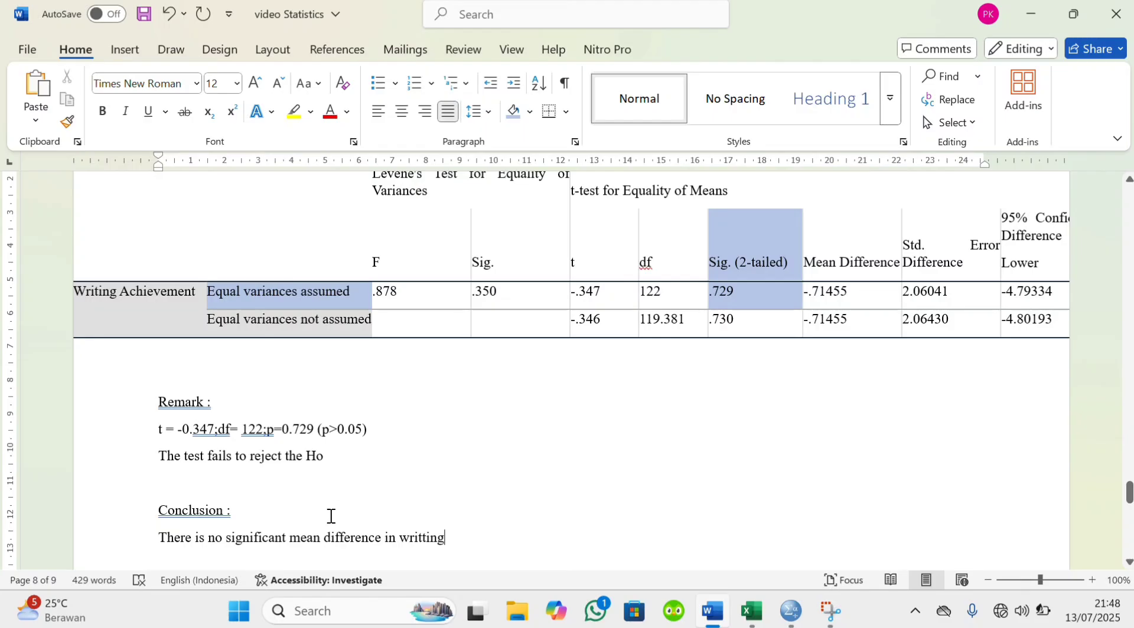
click(422, 539)
key(BackSpace)
scroll(458, 541, down, 1)
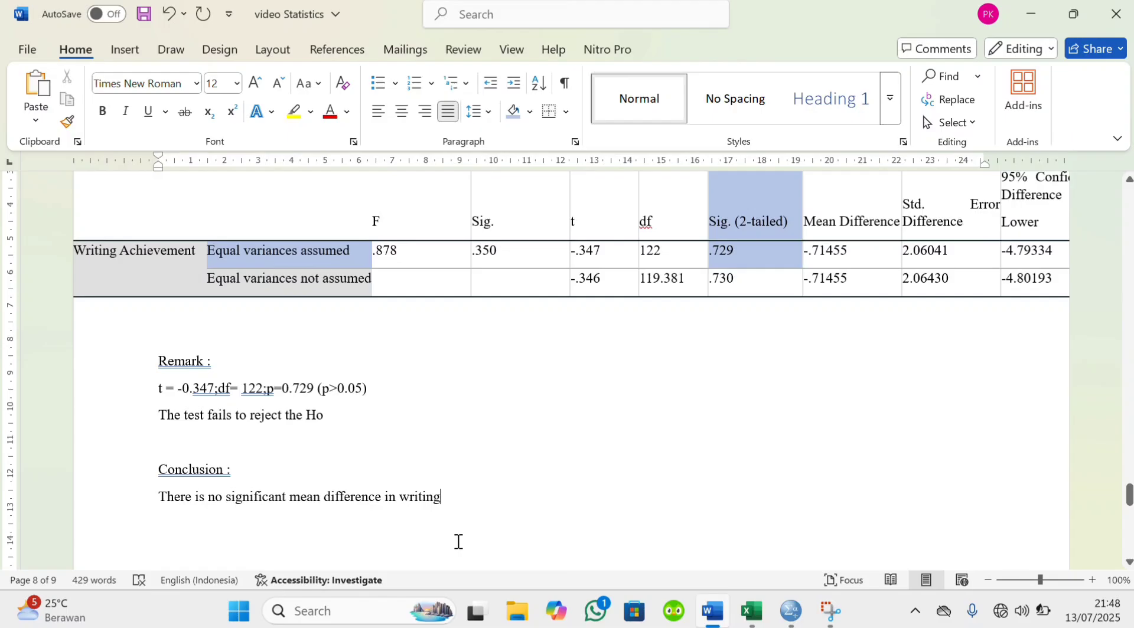
Continue the conclusion sentence with "achievement between 4X and 4Y class"
text(achievement between)
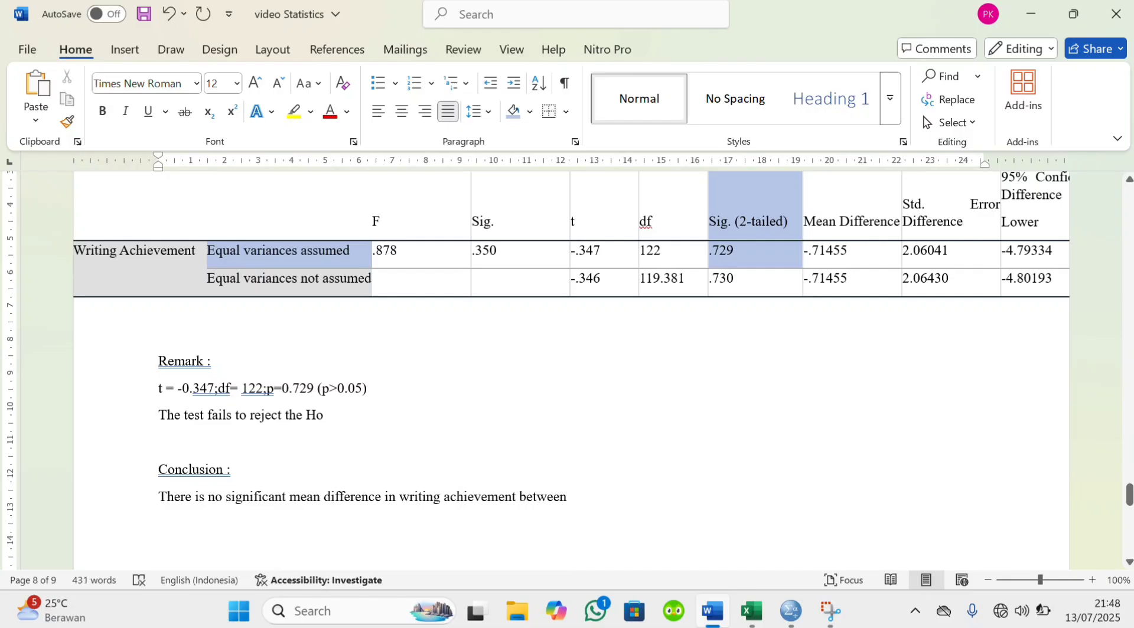
text( 4X and 4Y class)
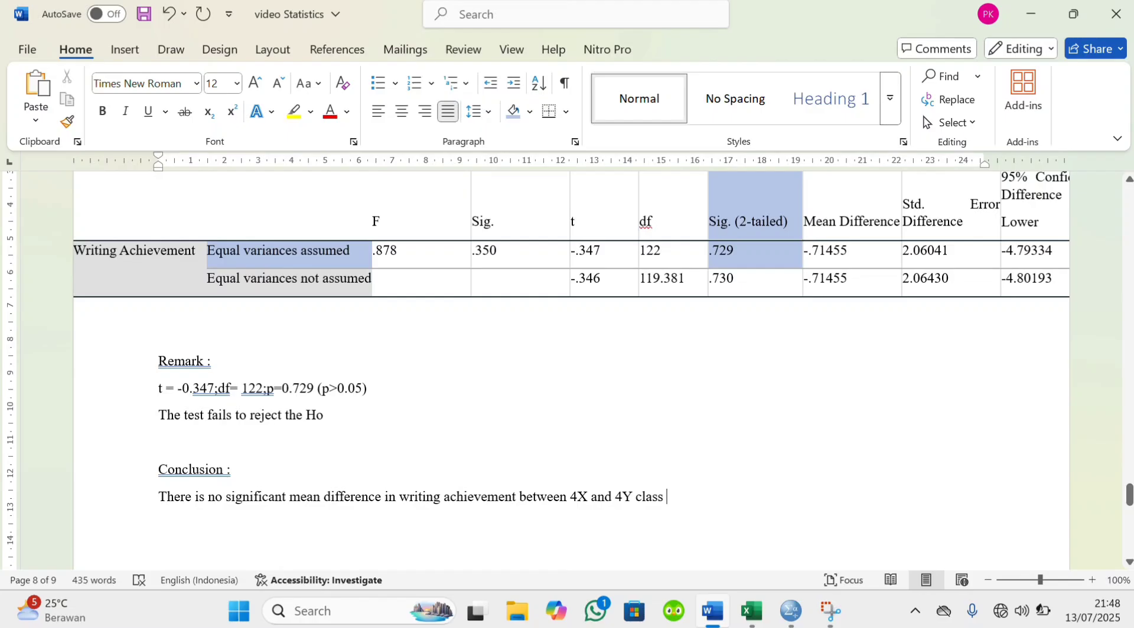
Add the t and df statistics to the end of the conclusion as "( t=0.347, df = 122"
scroll(539, 362, down, 1)
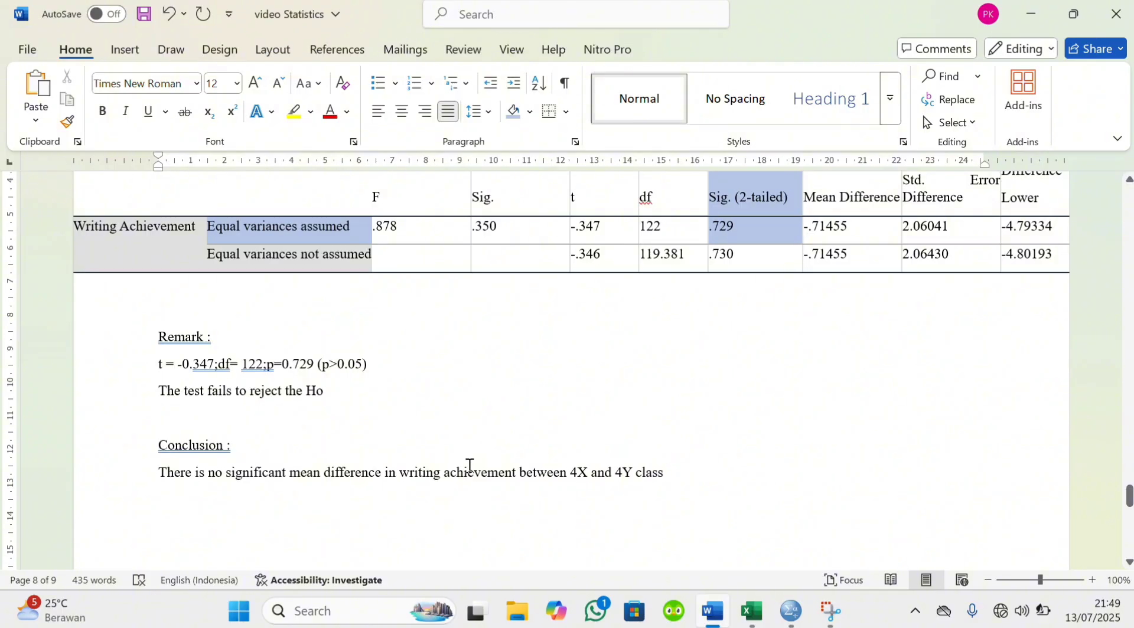
text(( t=0.347, df = 122)
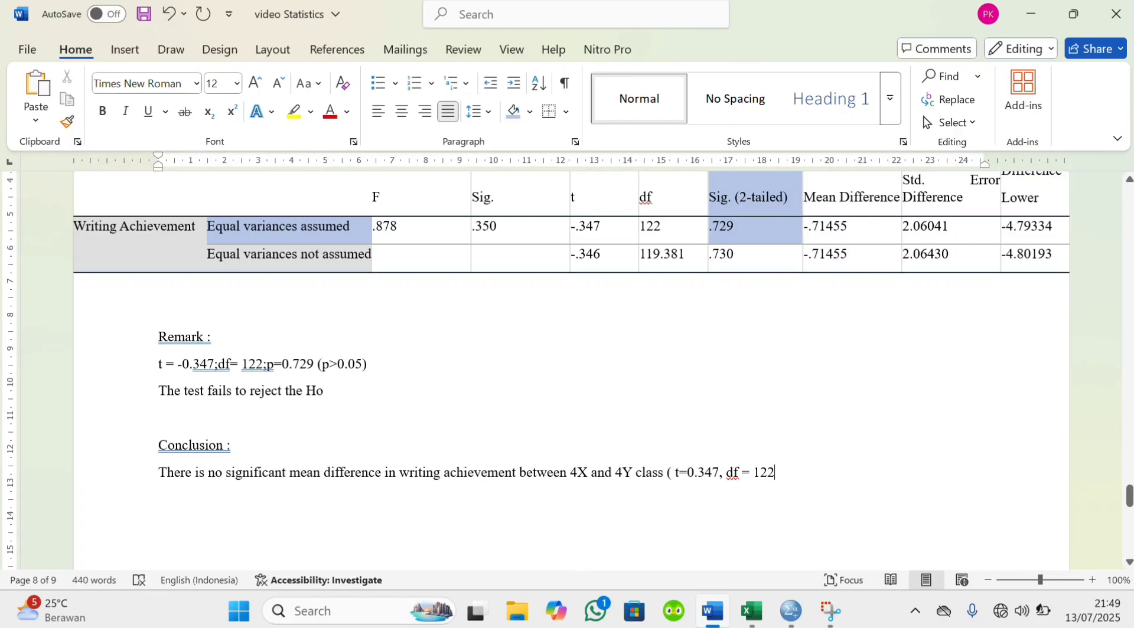
text(, p.)
Finish the bracketed statistics in the conclusion with ", p>0.05)"
key(BackSpace)
text(>0.05))
scroll(347, 464, up, 1)
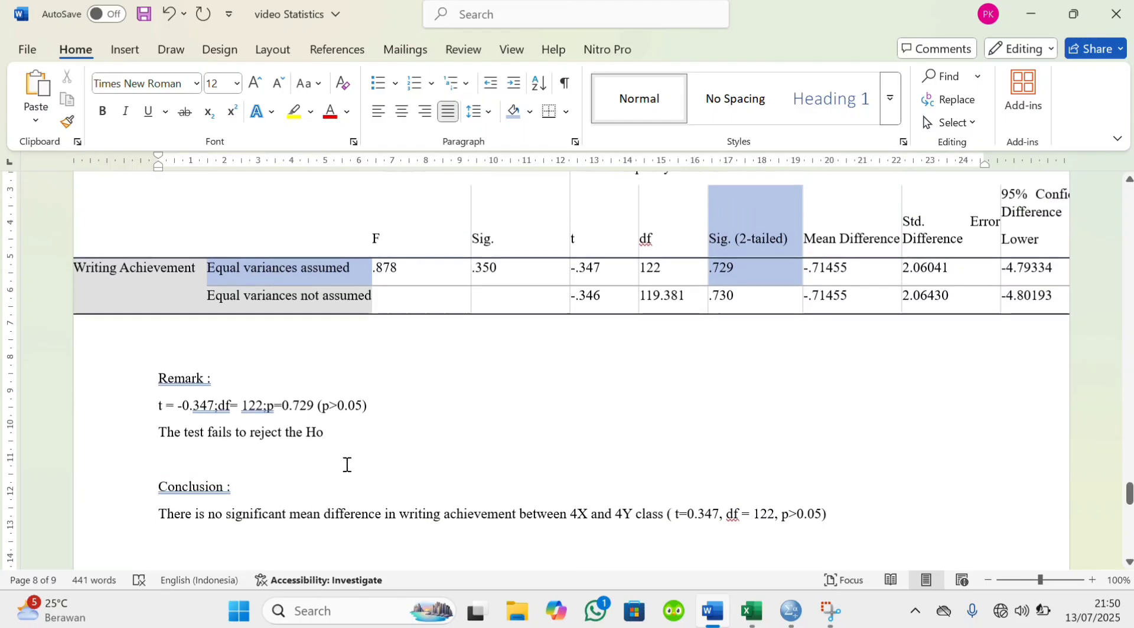
ctrl+scroll(347, 464, down, 2)
scroll(347, 464, down, 2)
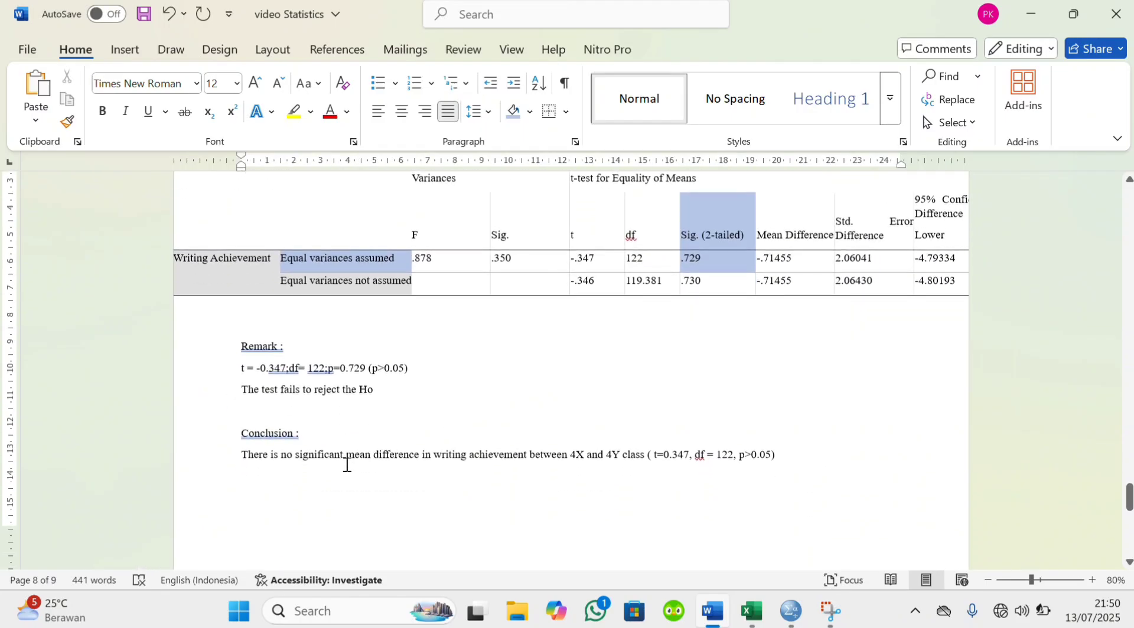